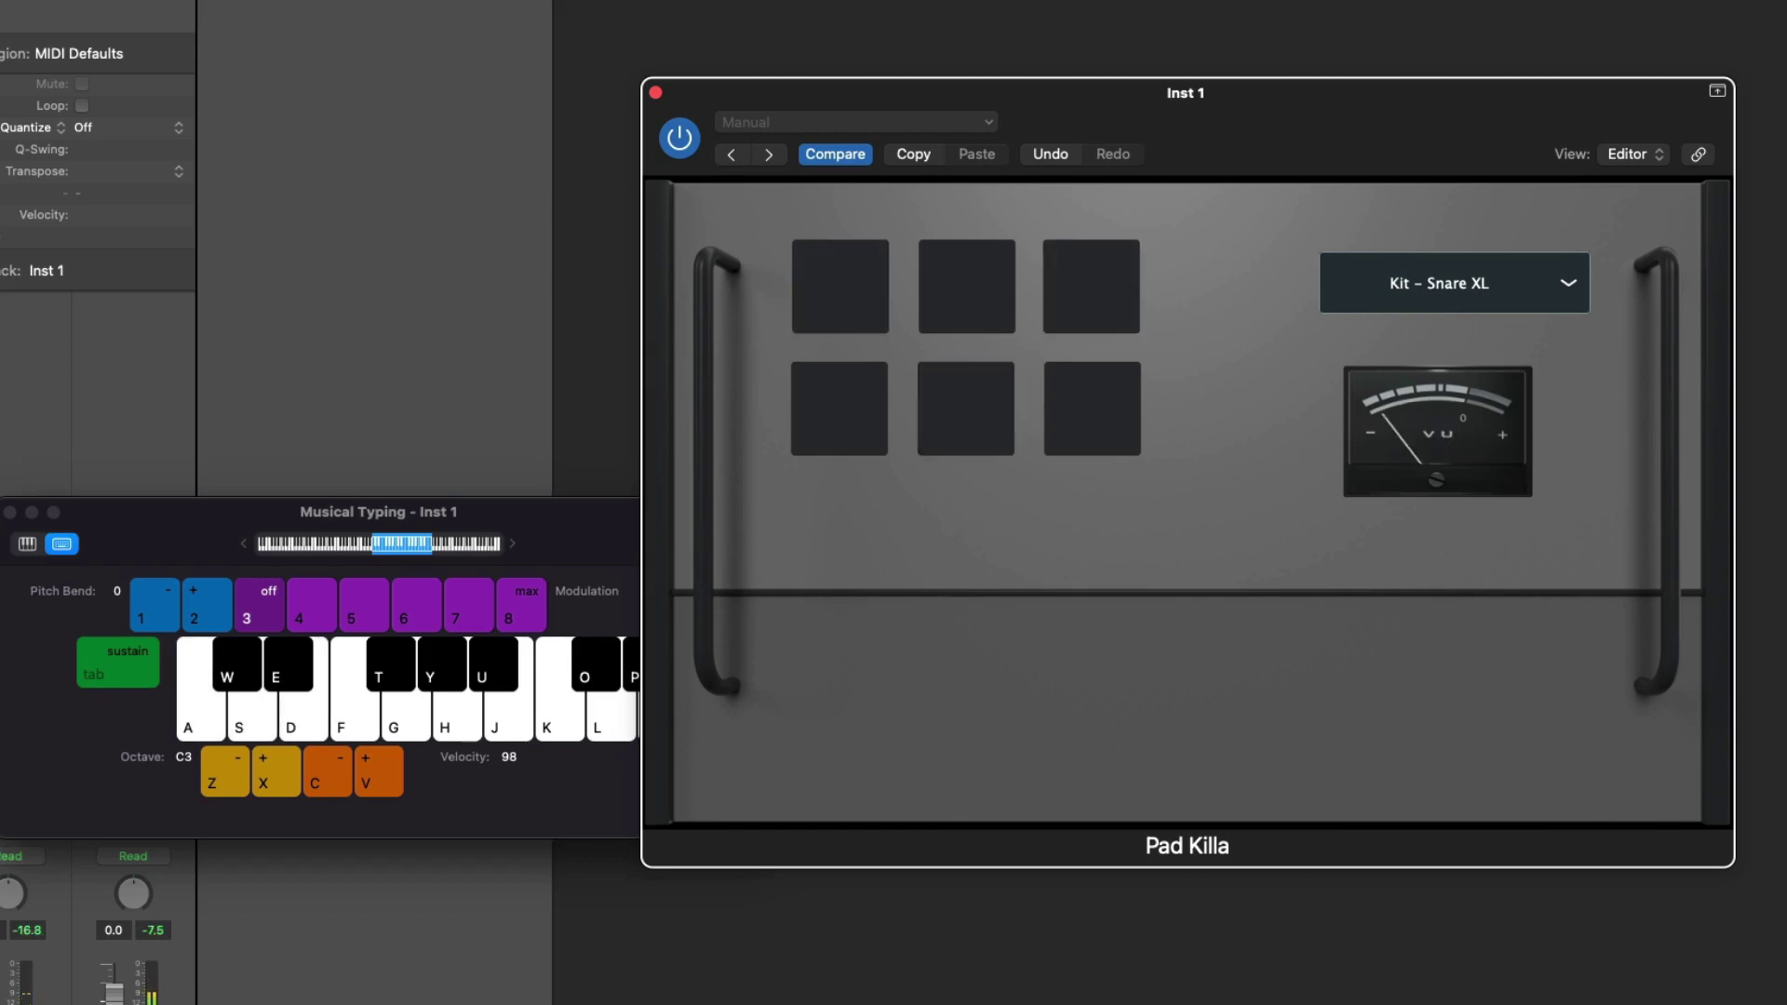
Play several notes with Musical Typing to audition the Pad Killa drum pads using the Snare XL kit.
{"action": "key", "text": "s"}
{"action": "key", "text": "a"}
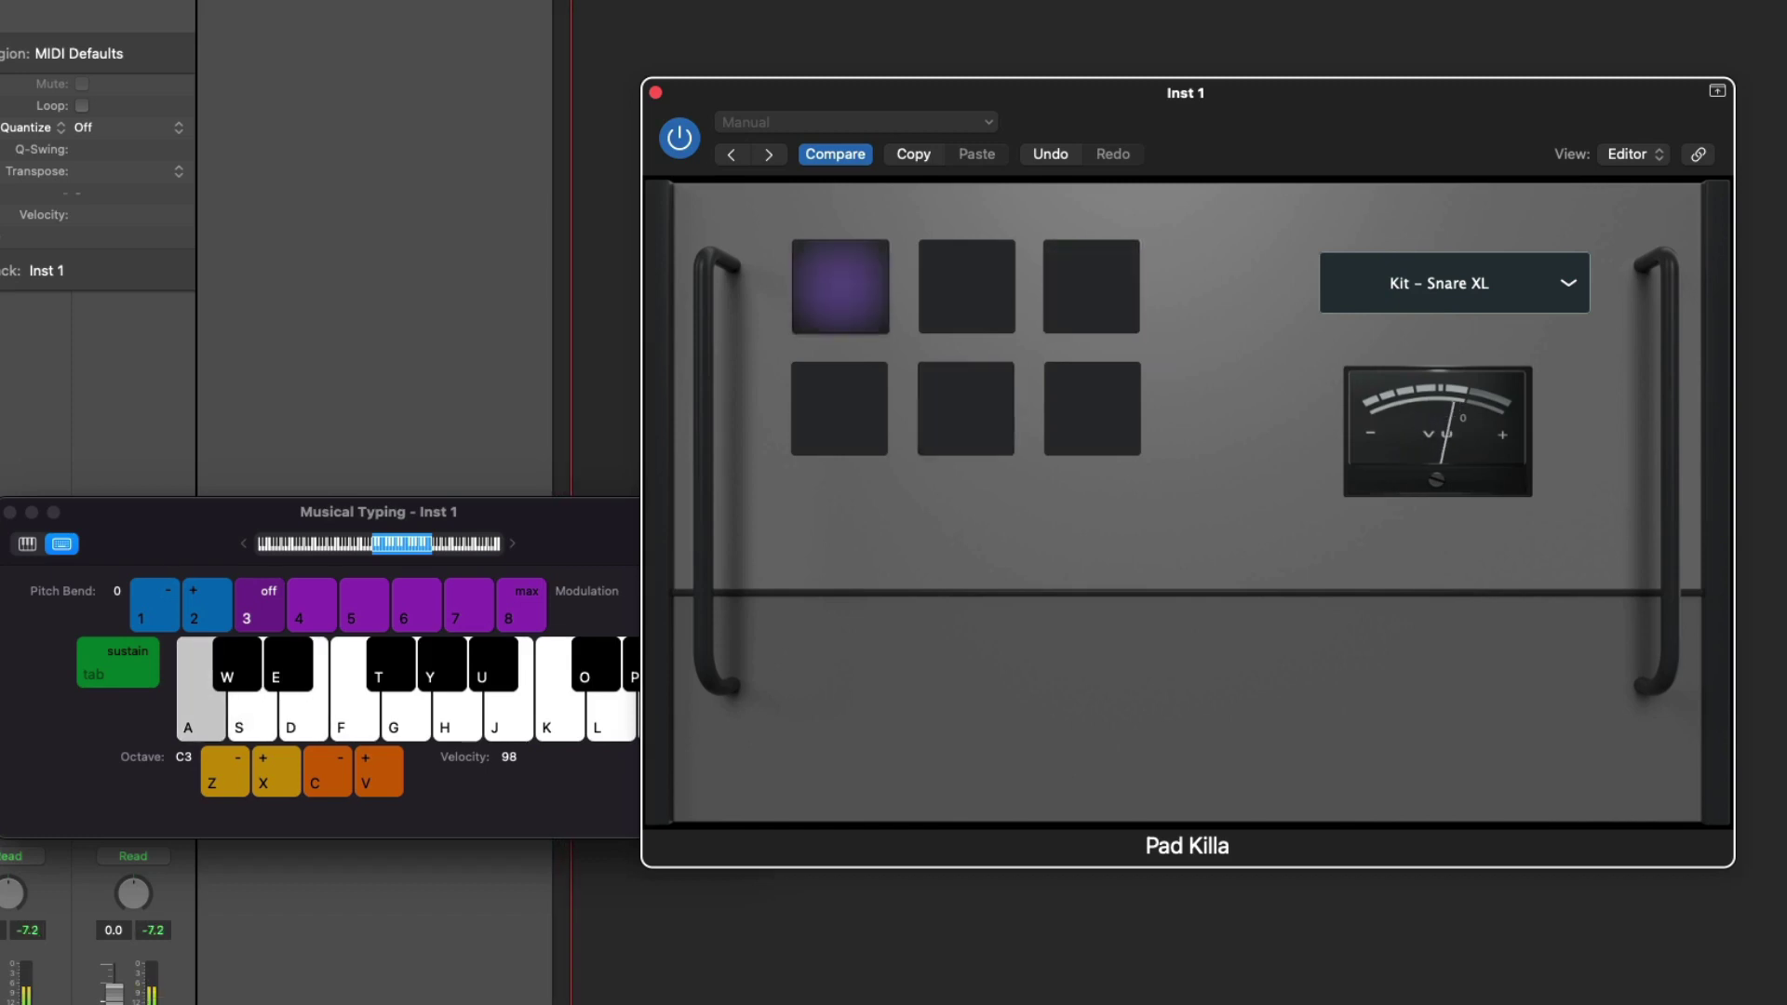
{"action": "key", "text": "s"}
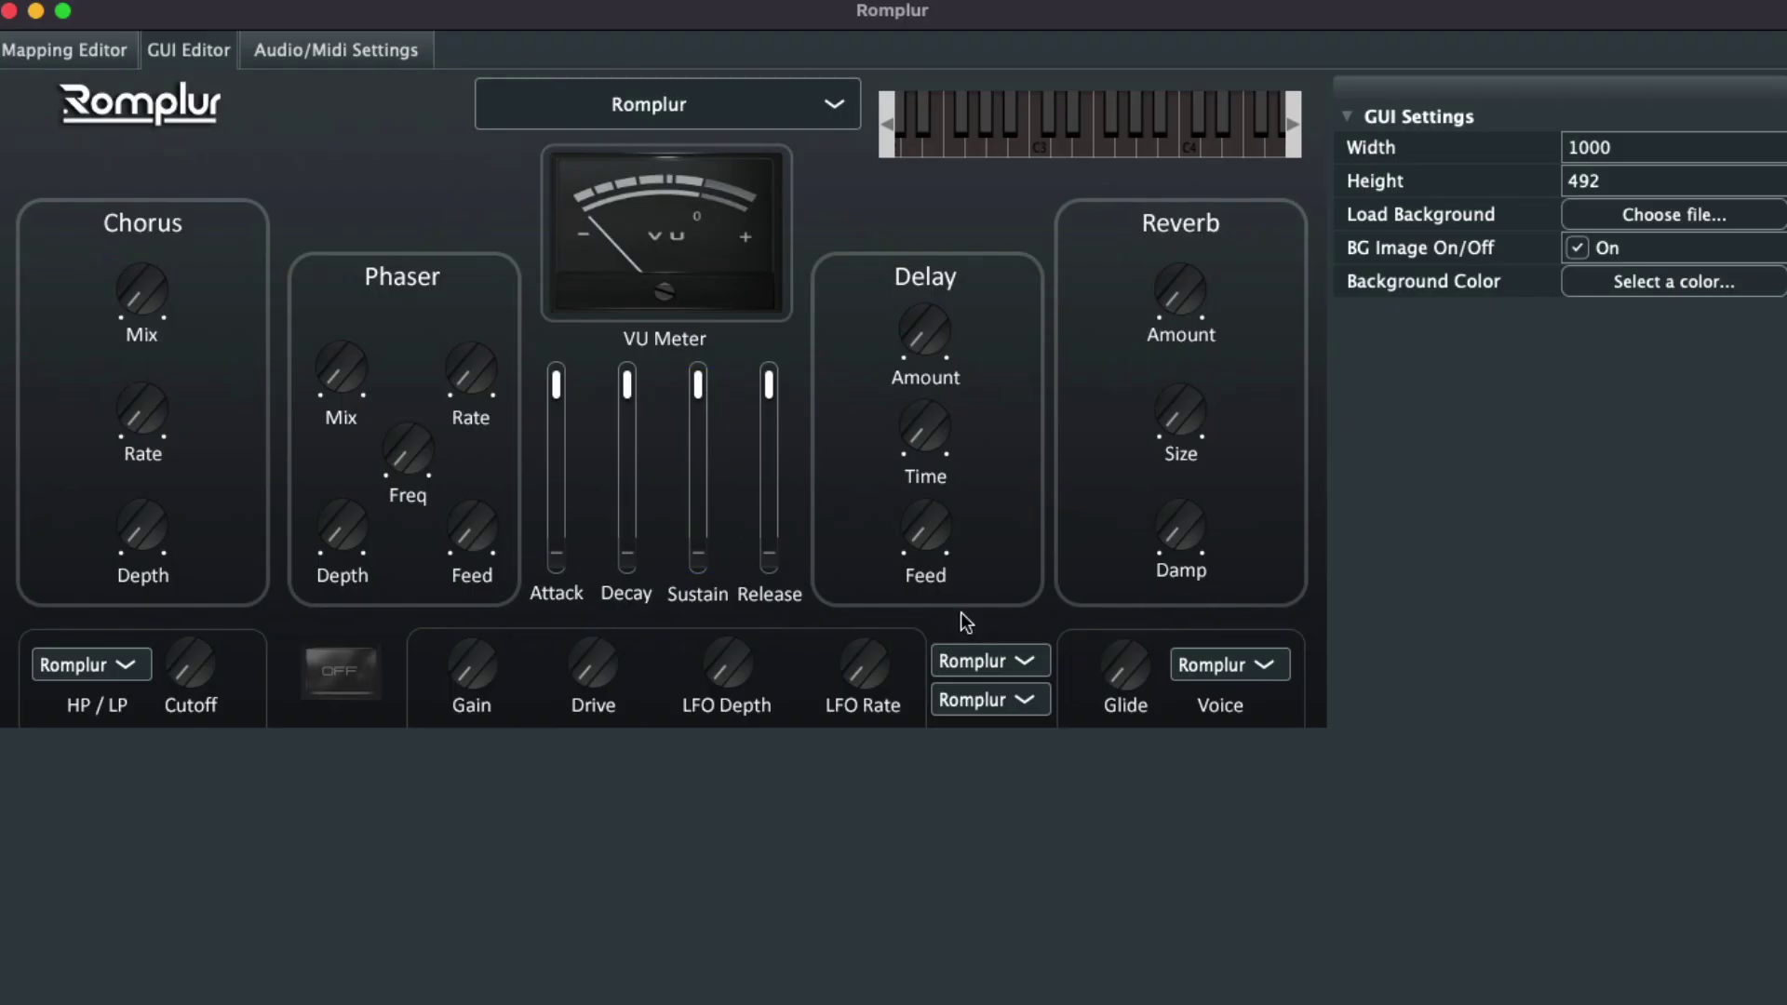
Switch to Romplur's GUI editor and clear the current GUI design to start a blank layout.
{"action": "left_click", "coordinate": [595, 344]}
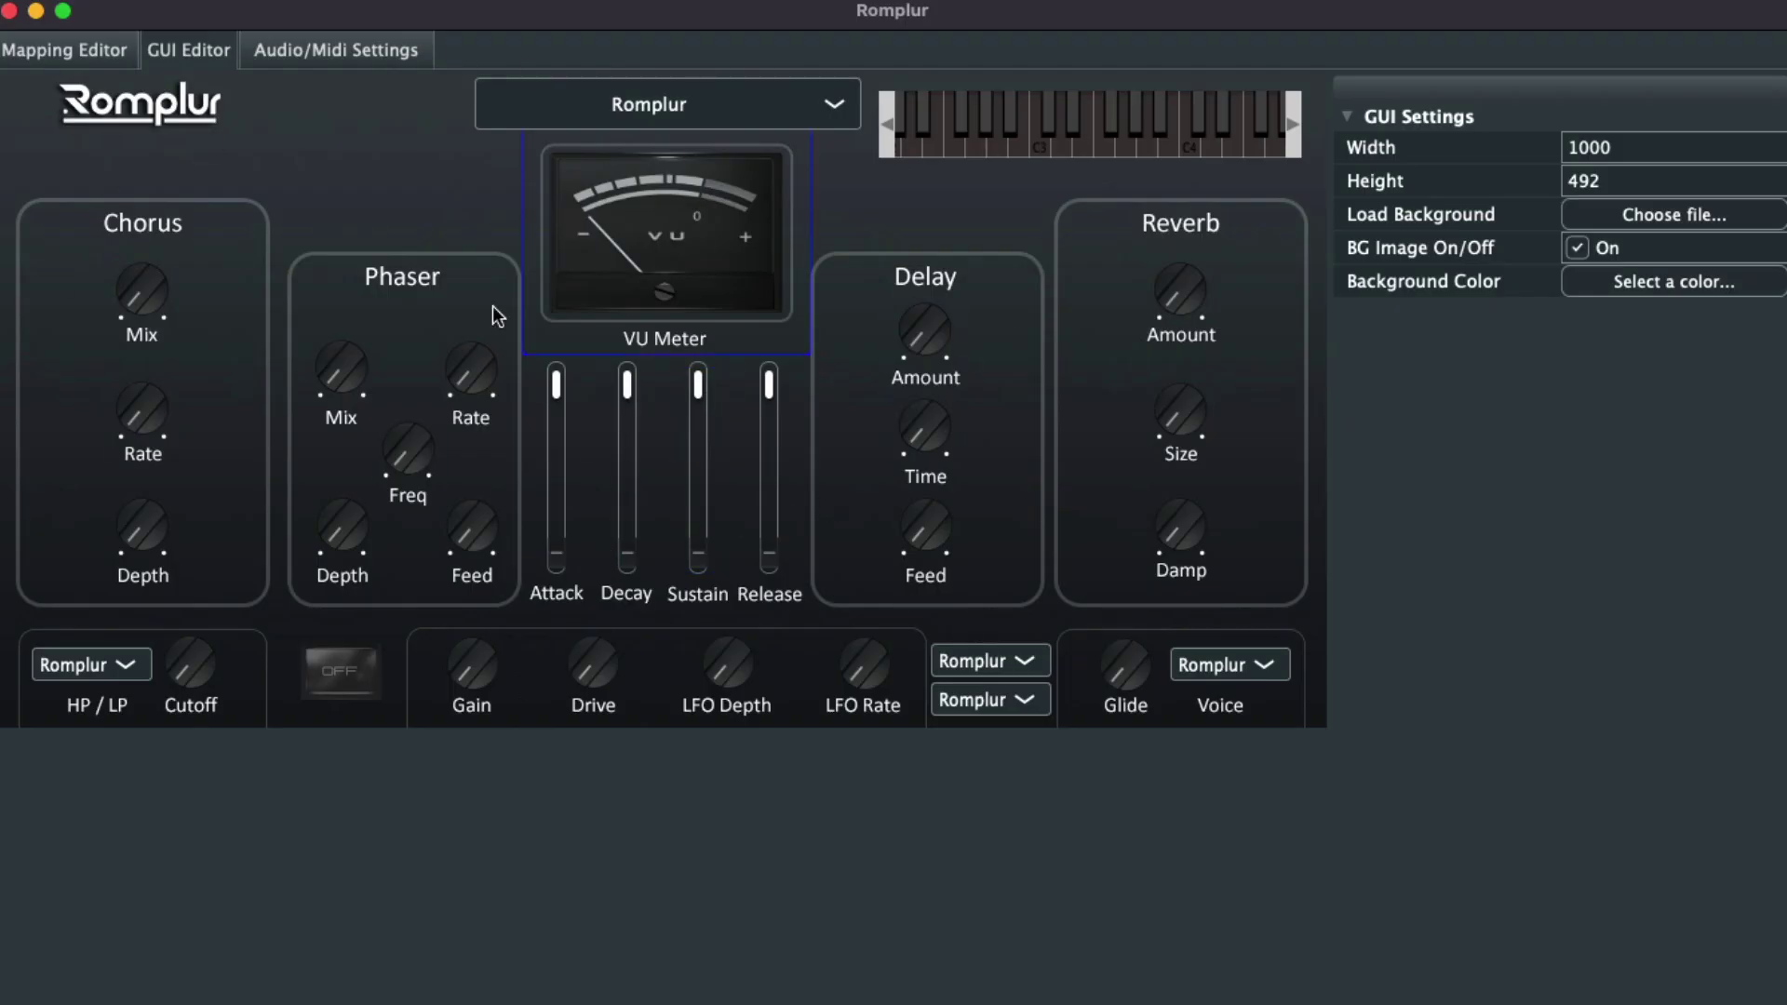
{"action": "left_click", "coordinate": [189, 51]}
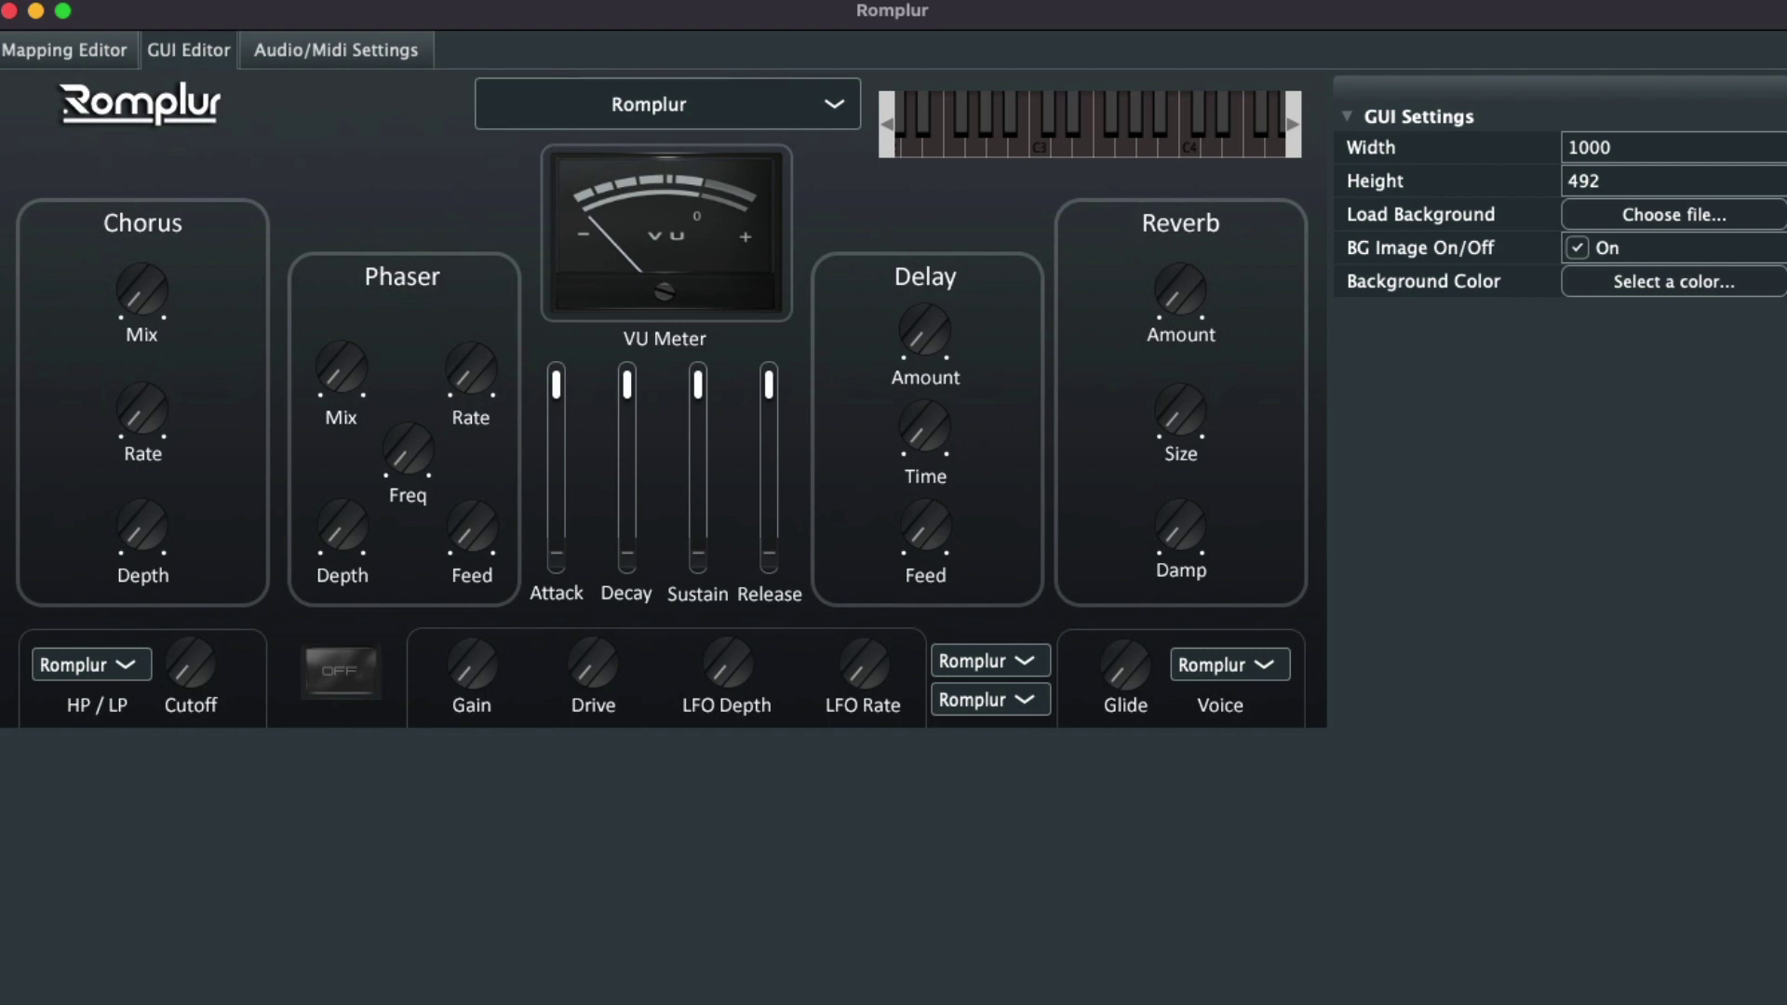
{"action": "key", "text": "super+n"}
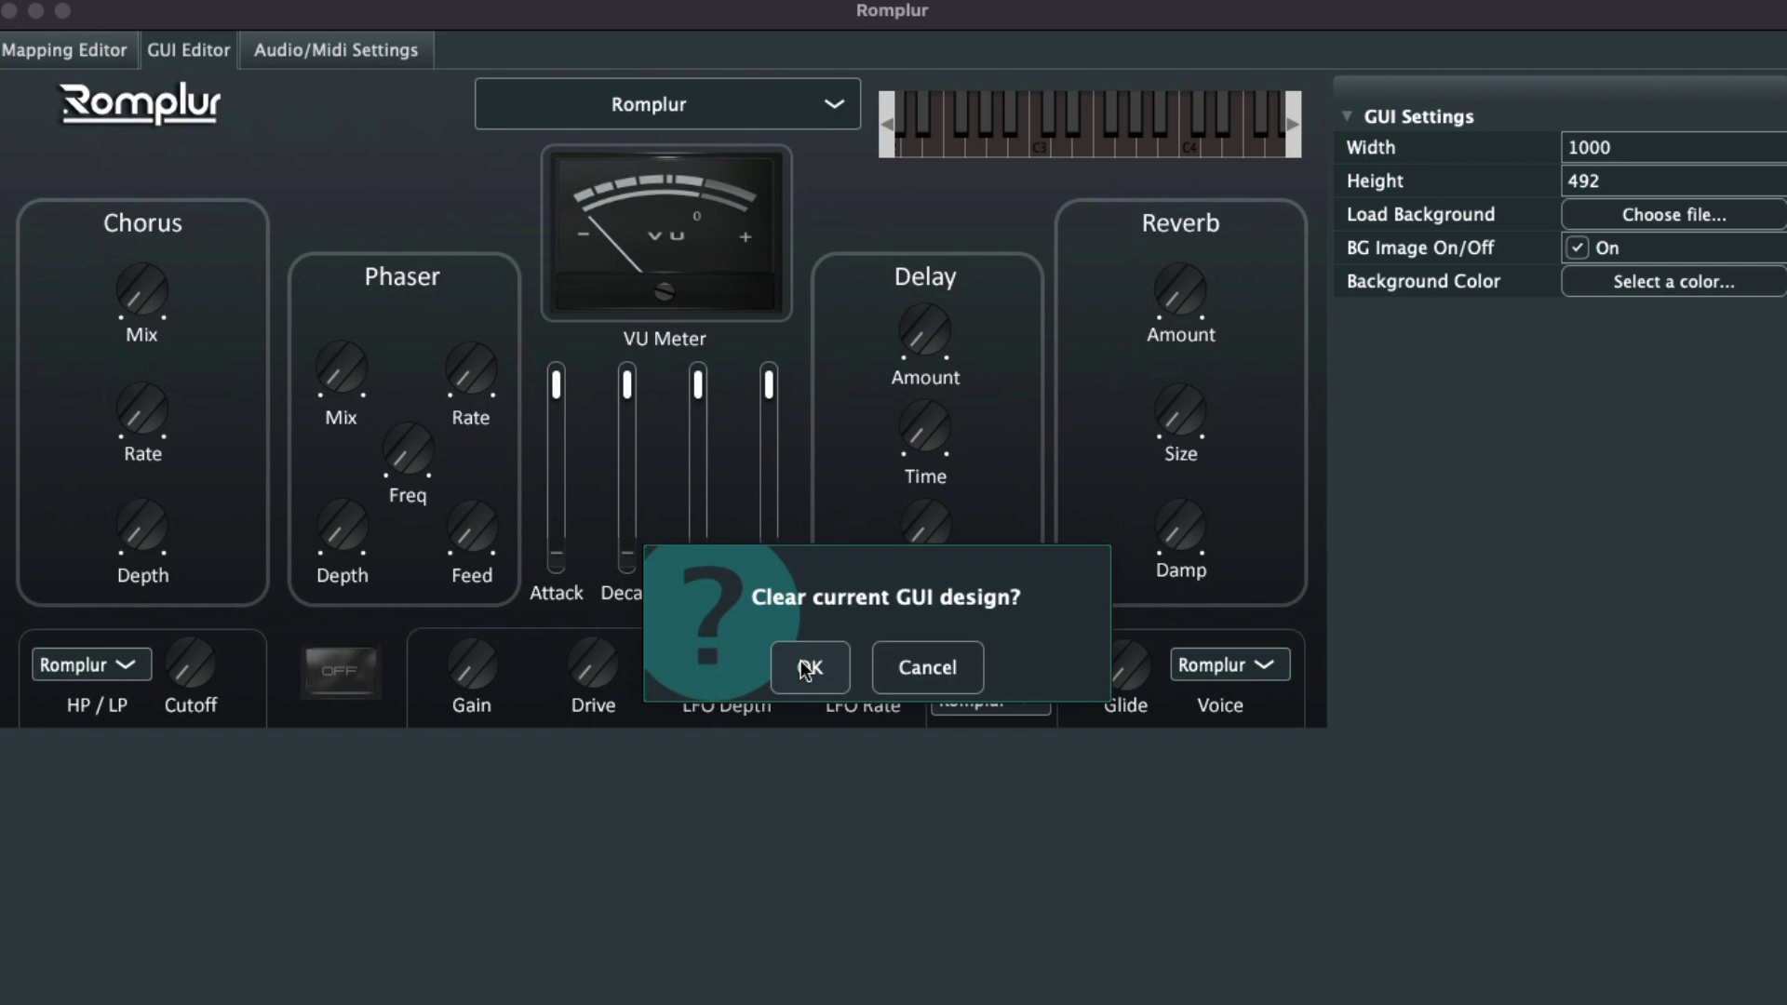
{"action": "left_click", "coordinate": [807, 667]}
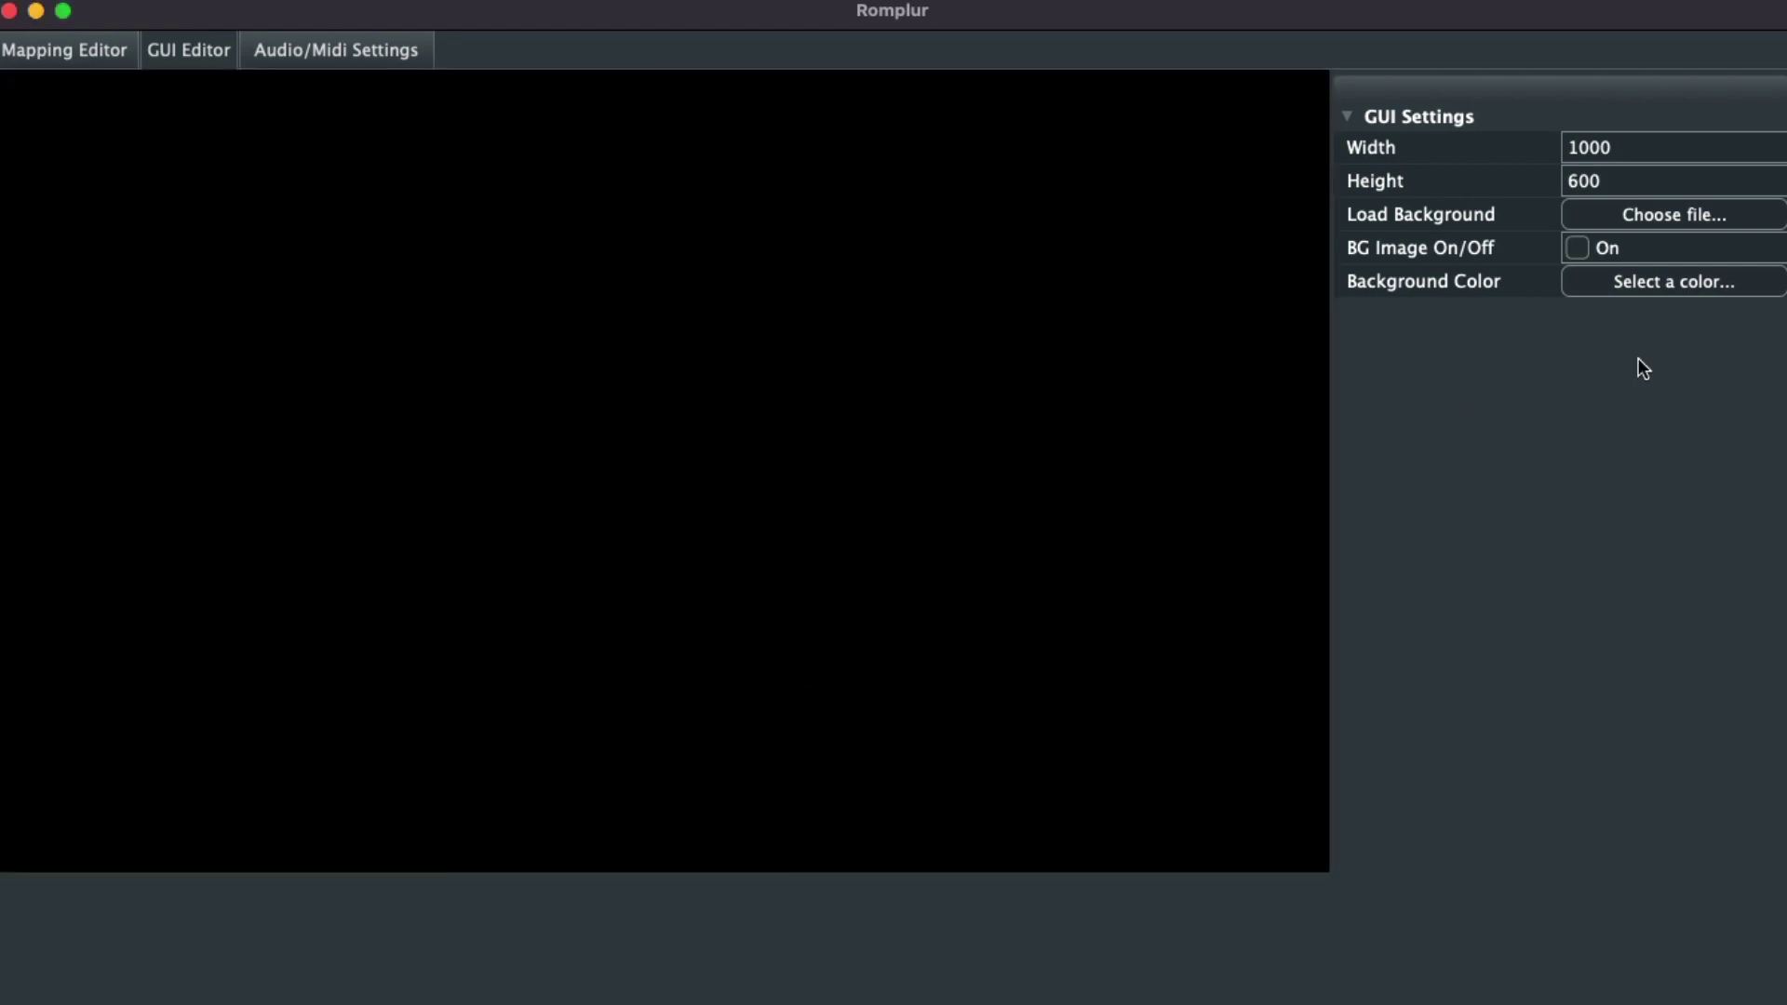
Load "Grey with black bars.png" from the asset pack's Static premade backgrounds and turn the background image on.
{"action": "left_click", "coordinate": [1660, 221]}
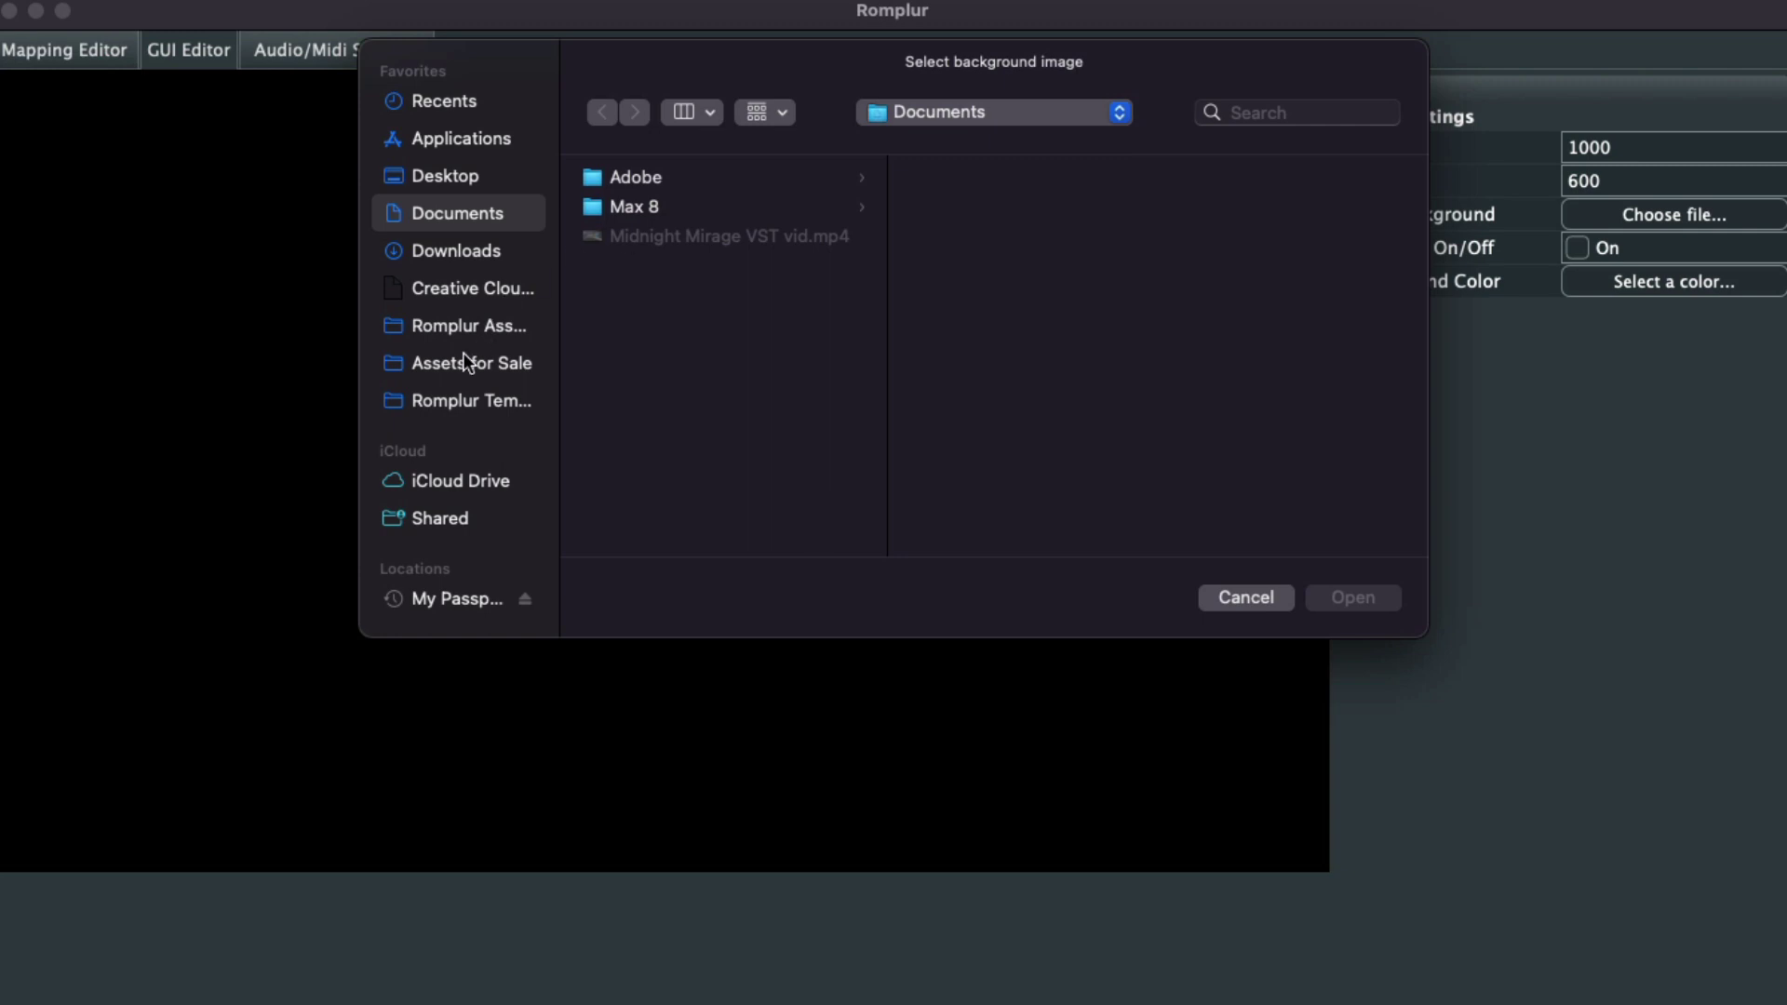
{"action": "left_click", "coordinate": [462, 327]}
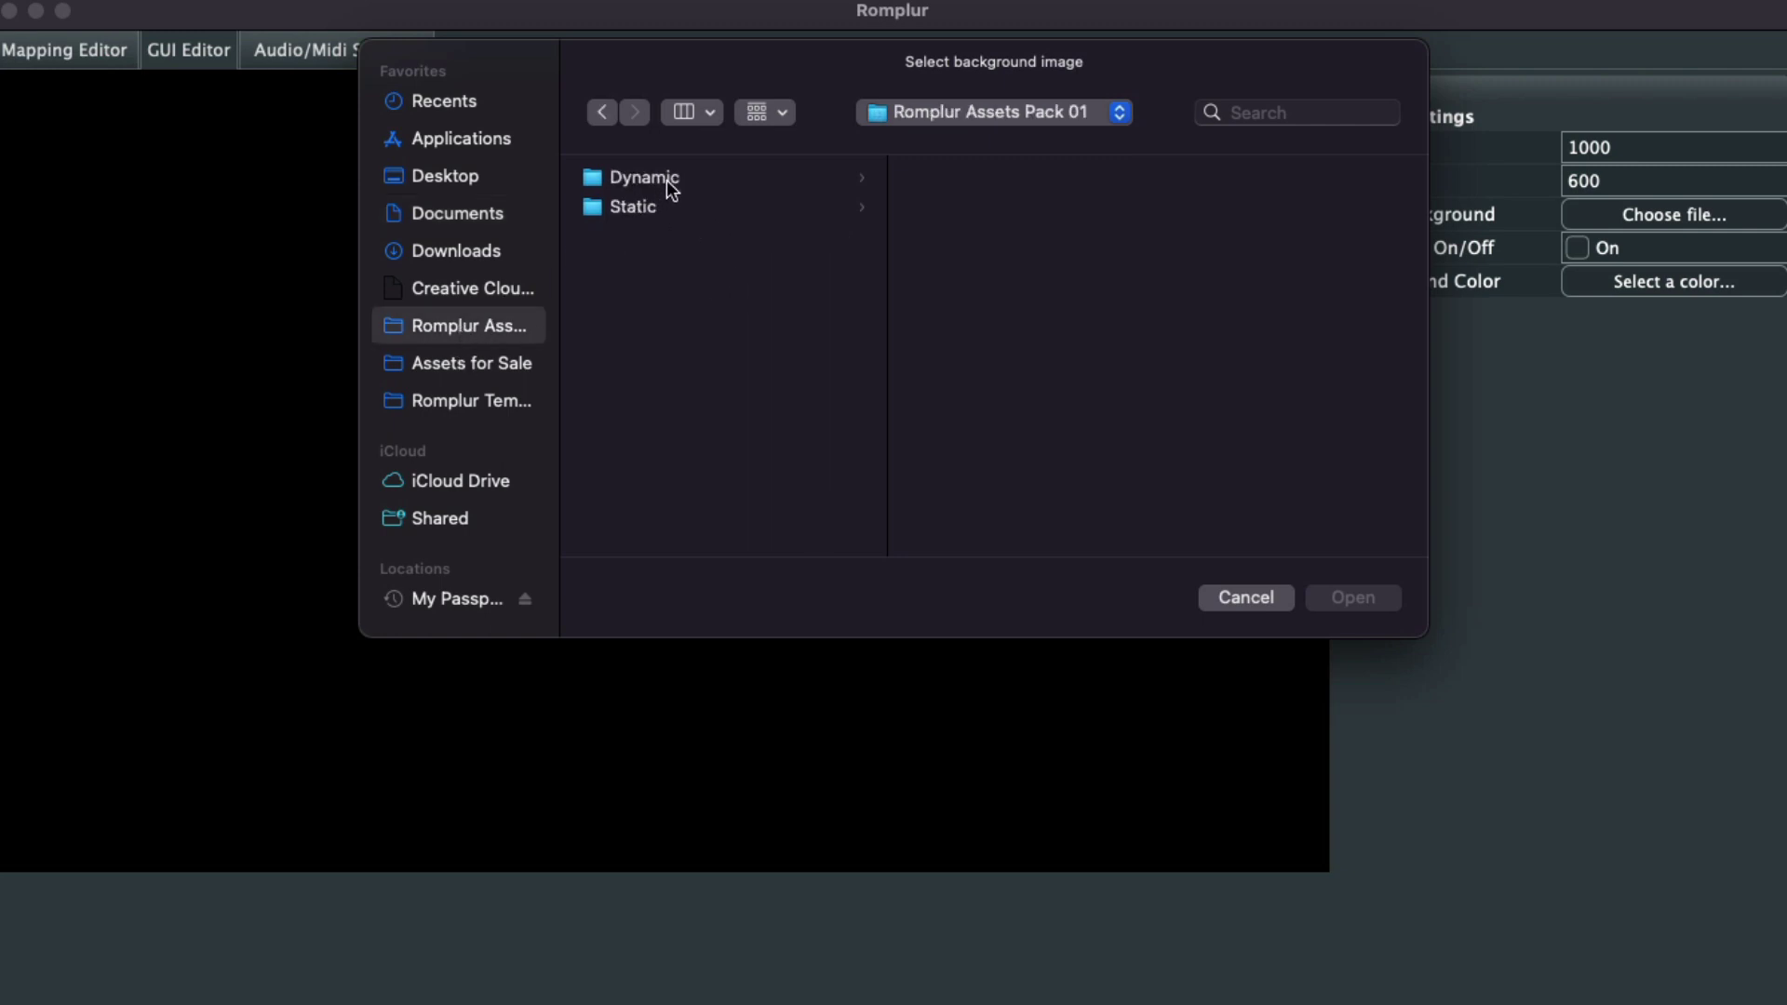
{"action": "left_click", "coordinate": [668, 206]}
{"action": "left_click", "coordinate": [1007, 200]}
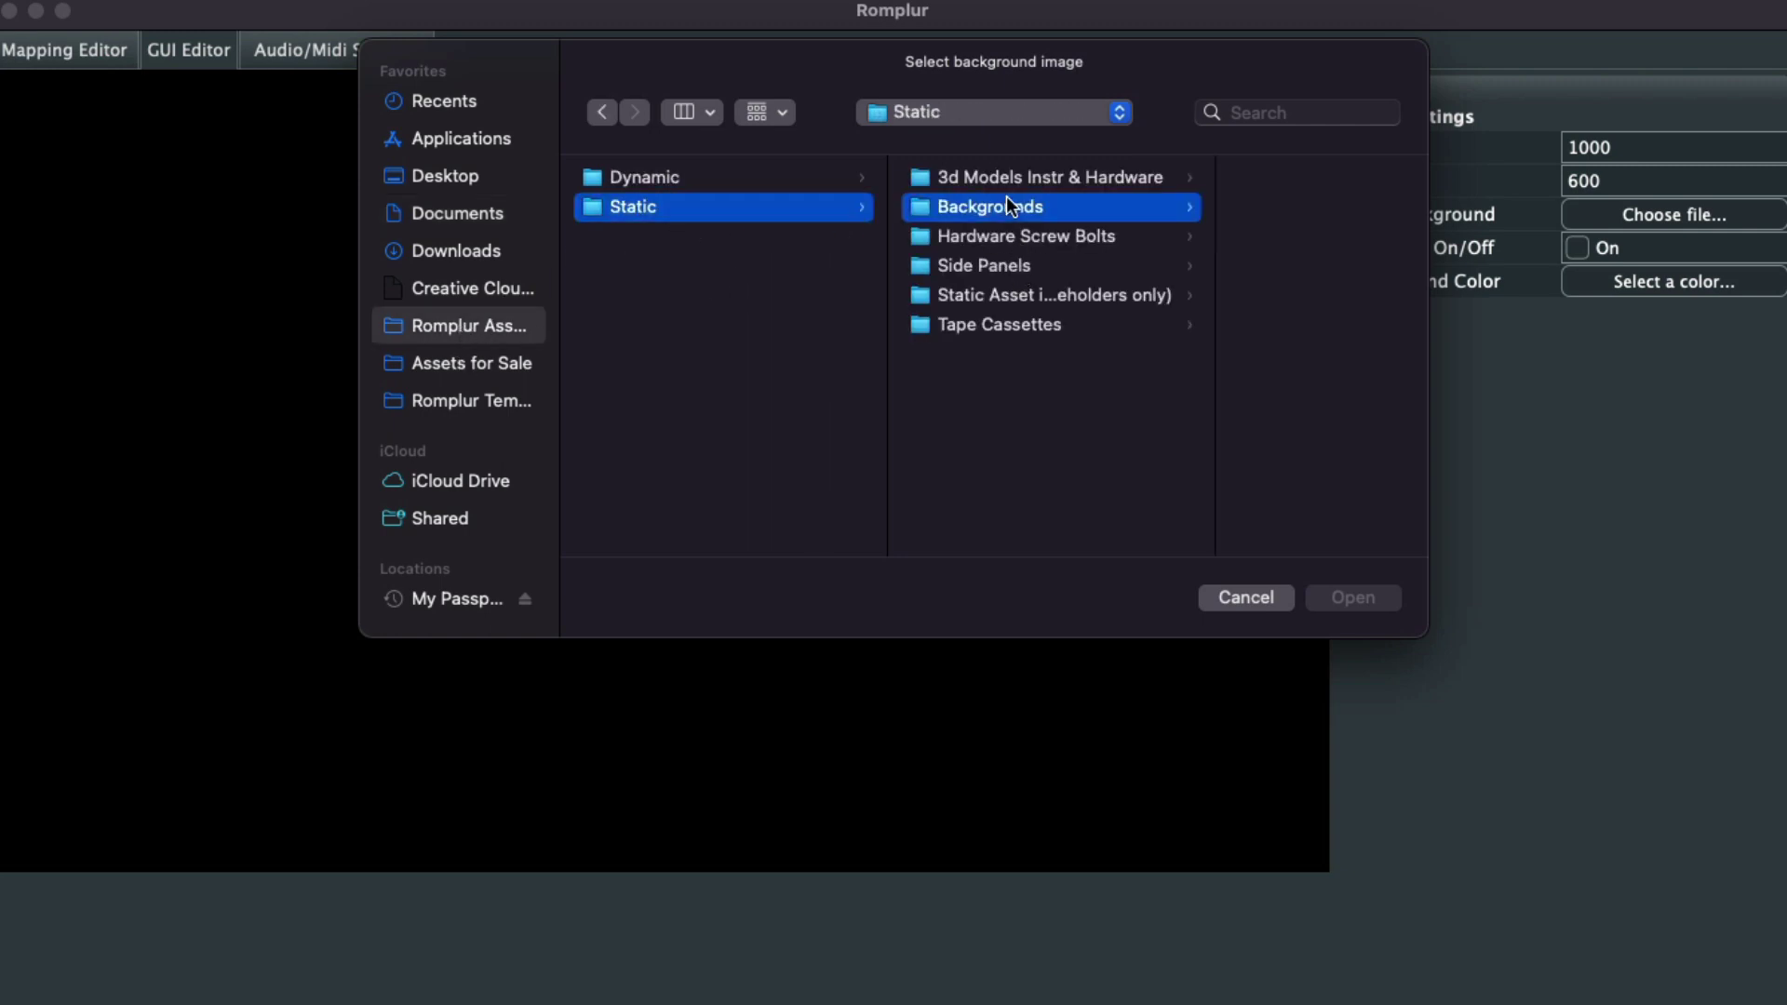
{"action": "left_click", "coordinate": [1208, 210]}
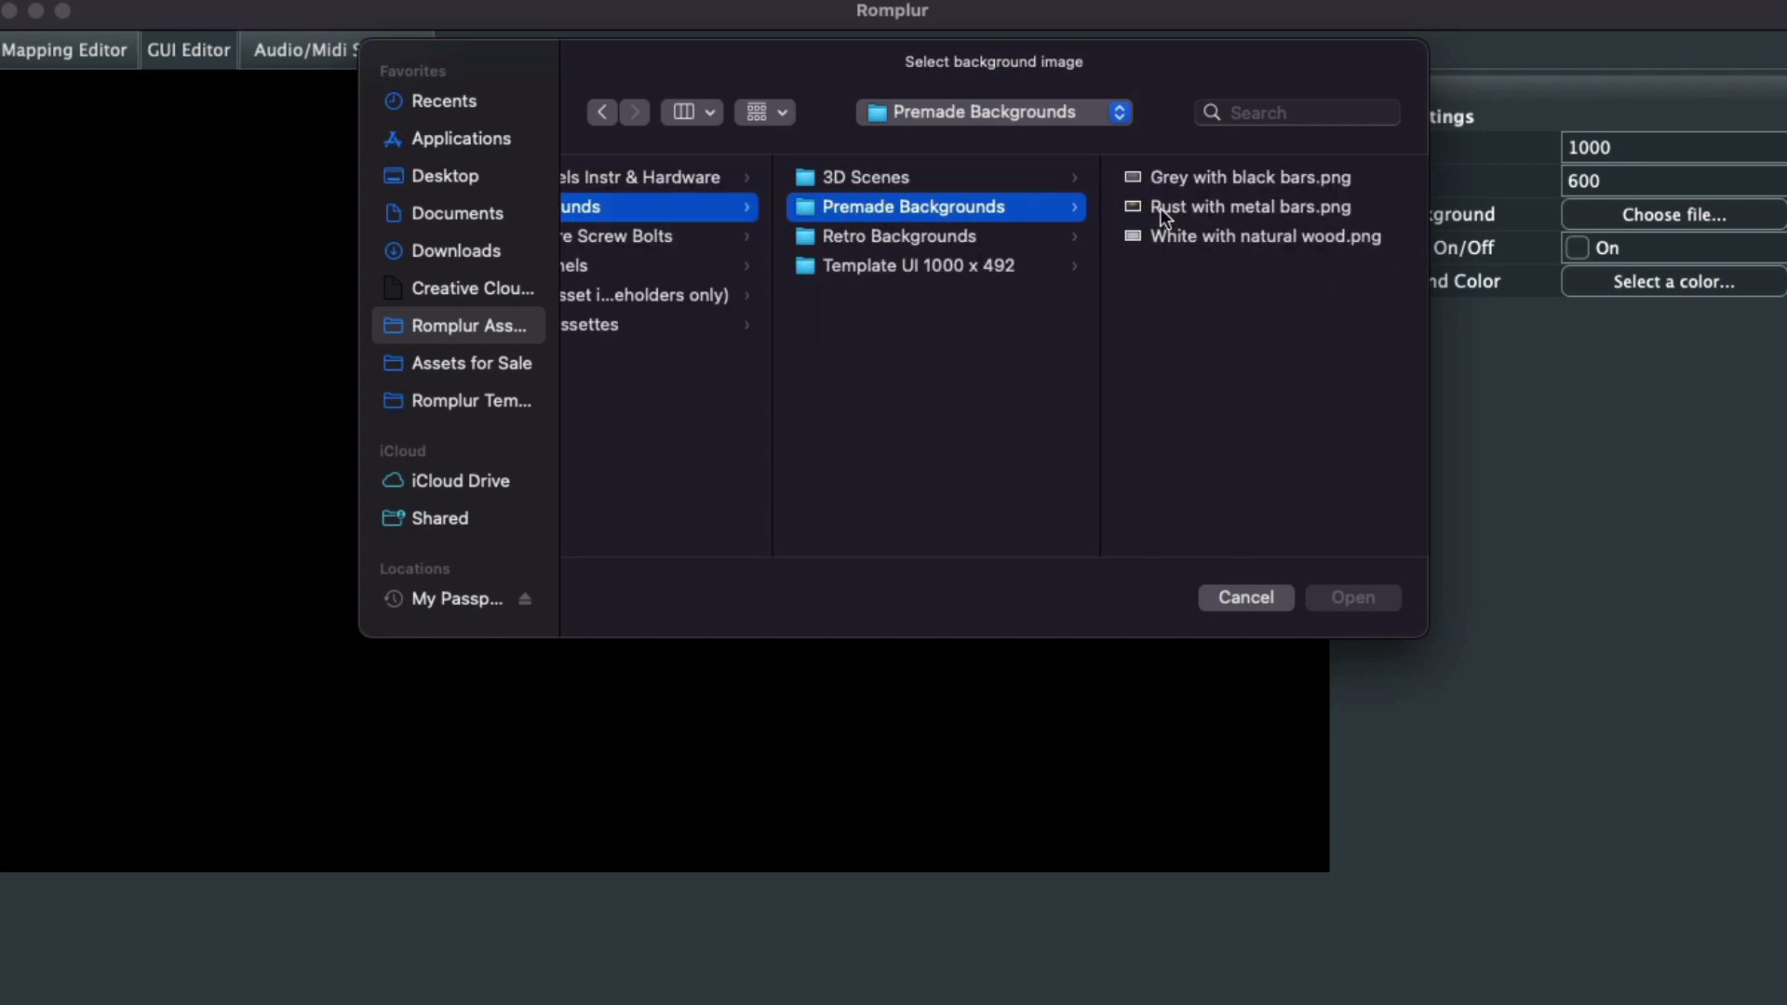
{"action": "left_click", "coordinate": [1210, 177]}
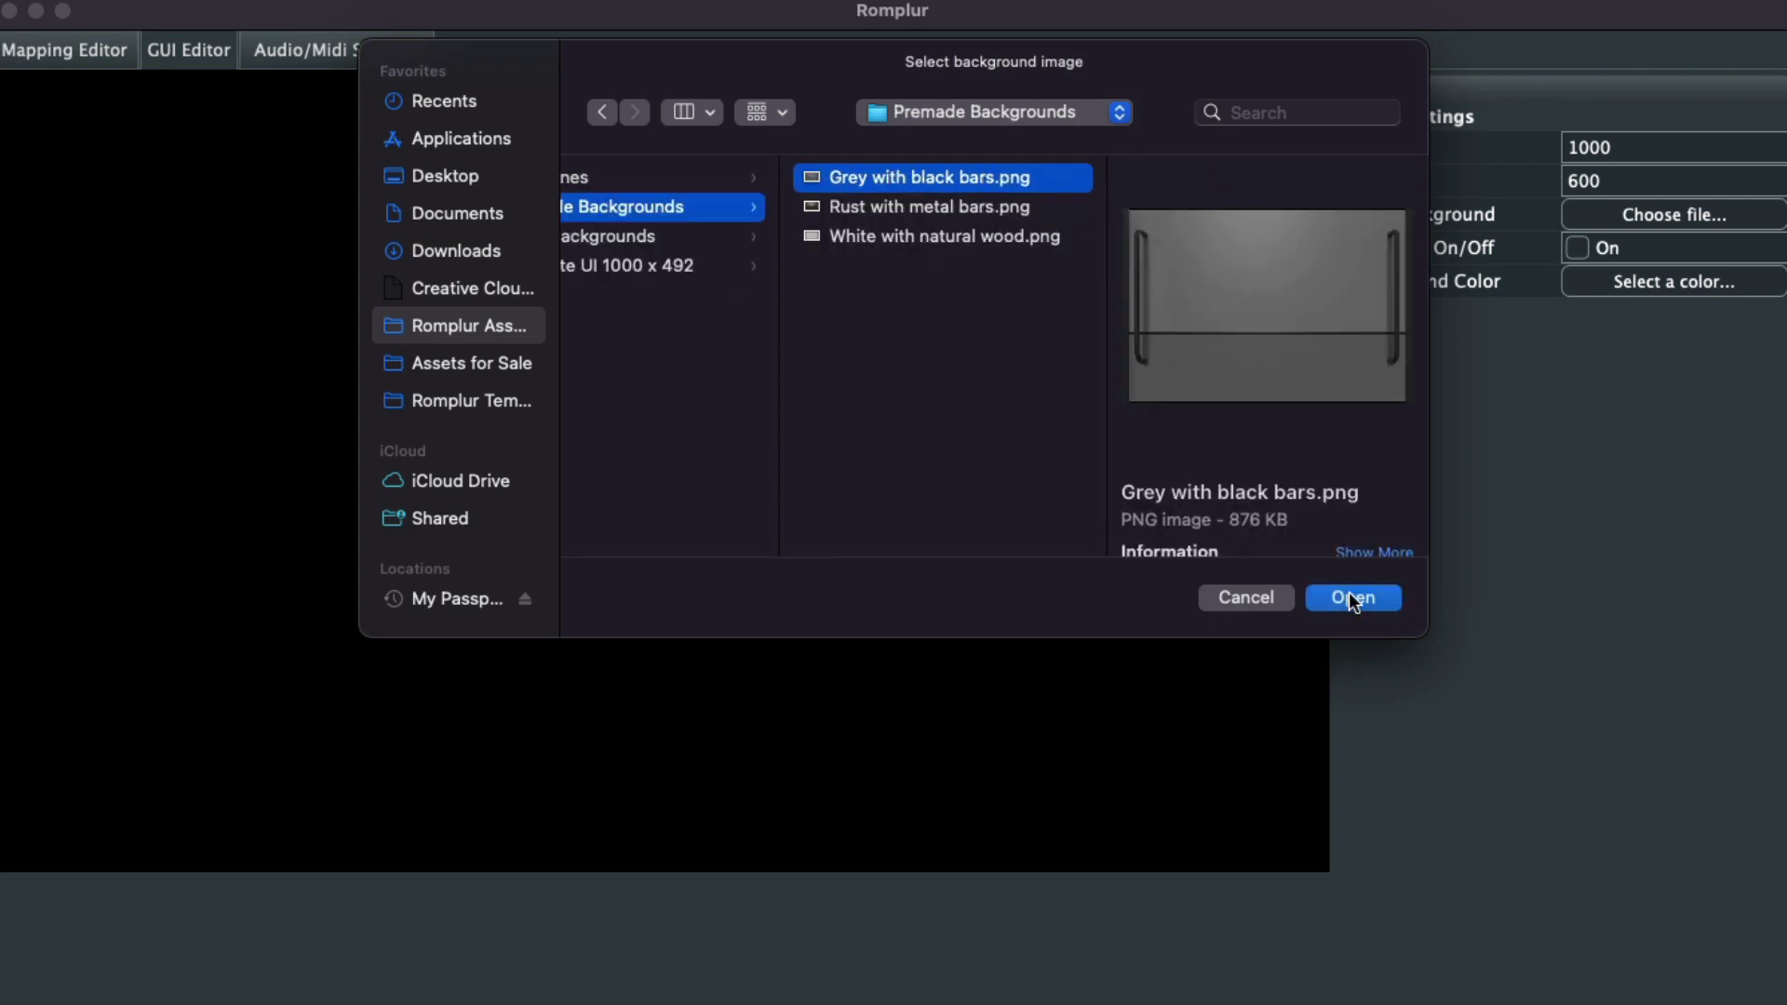
{"action": "left_click", "coordinate": [1352, 598]}
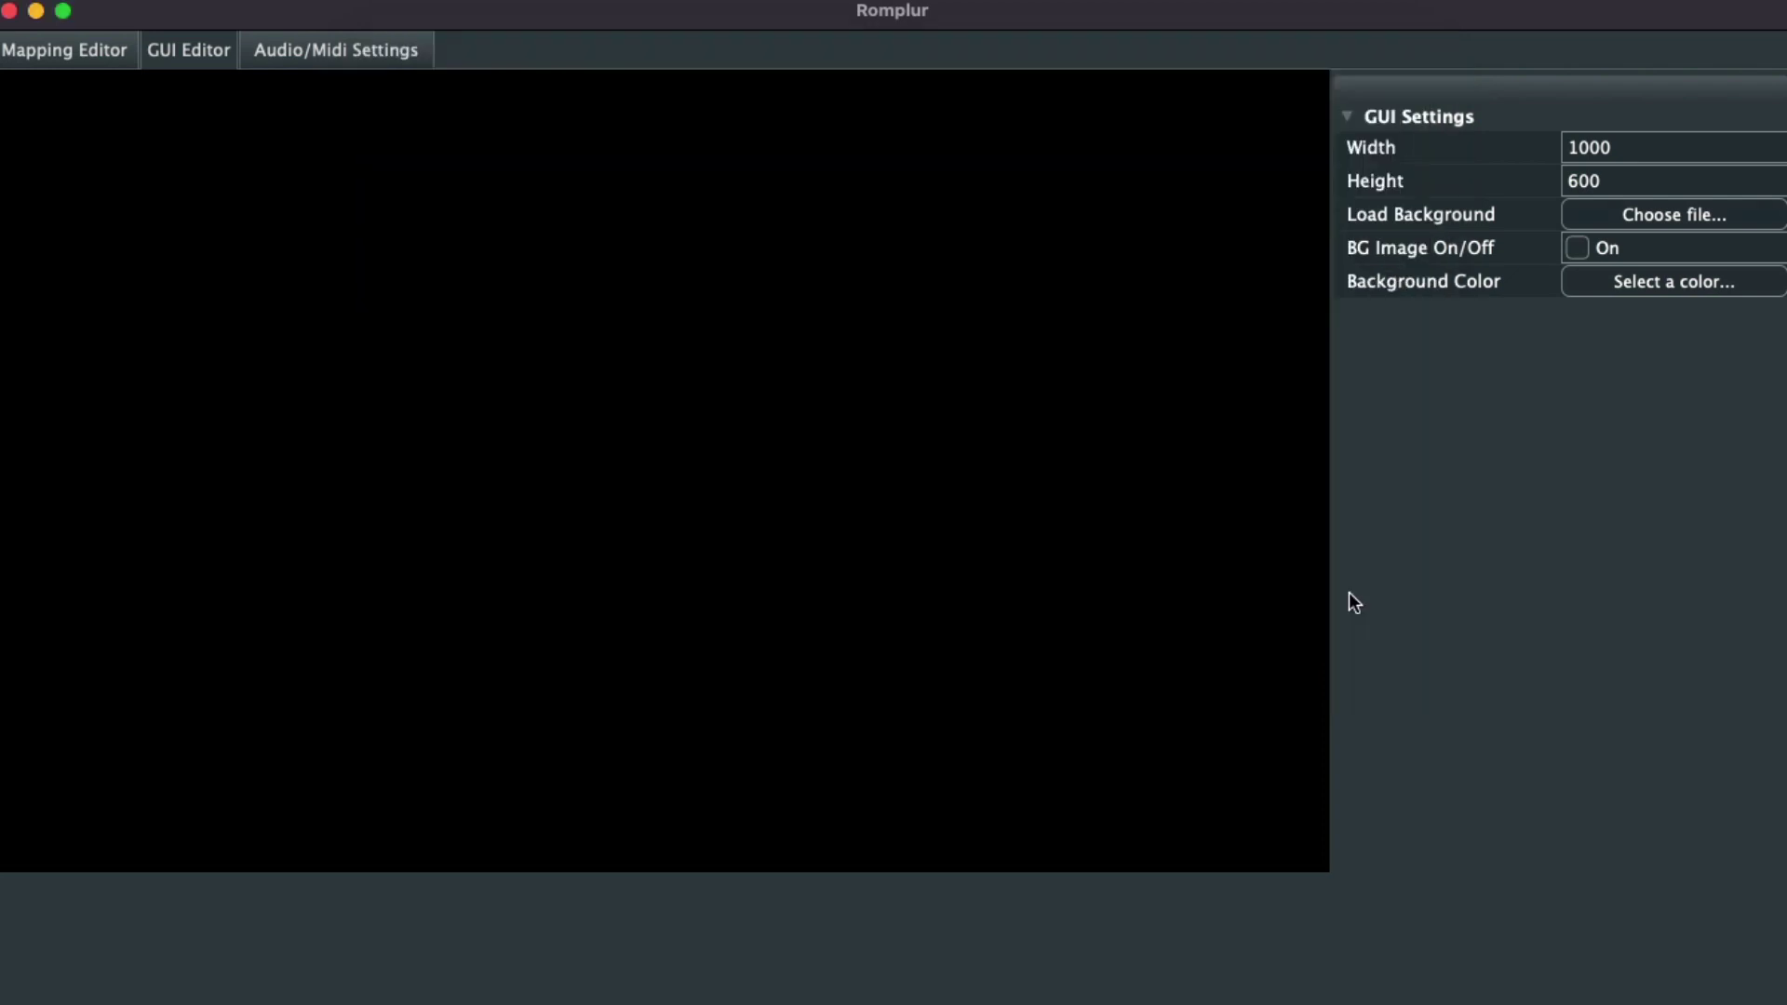
{"action": "left_click", "coordinate": [1576, 249]}
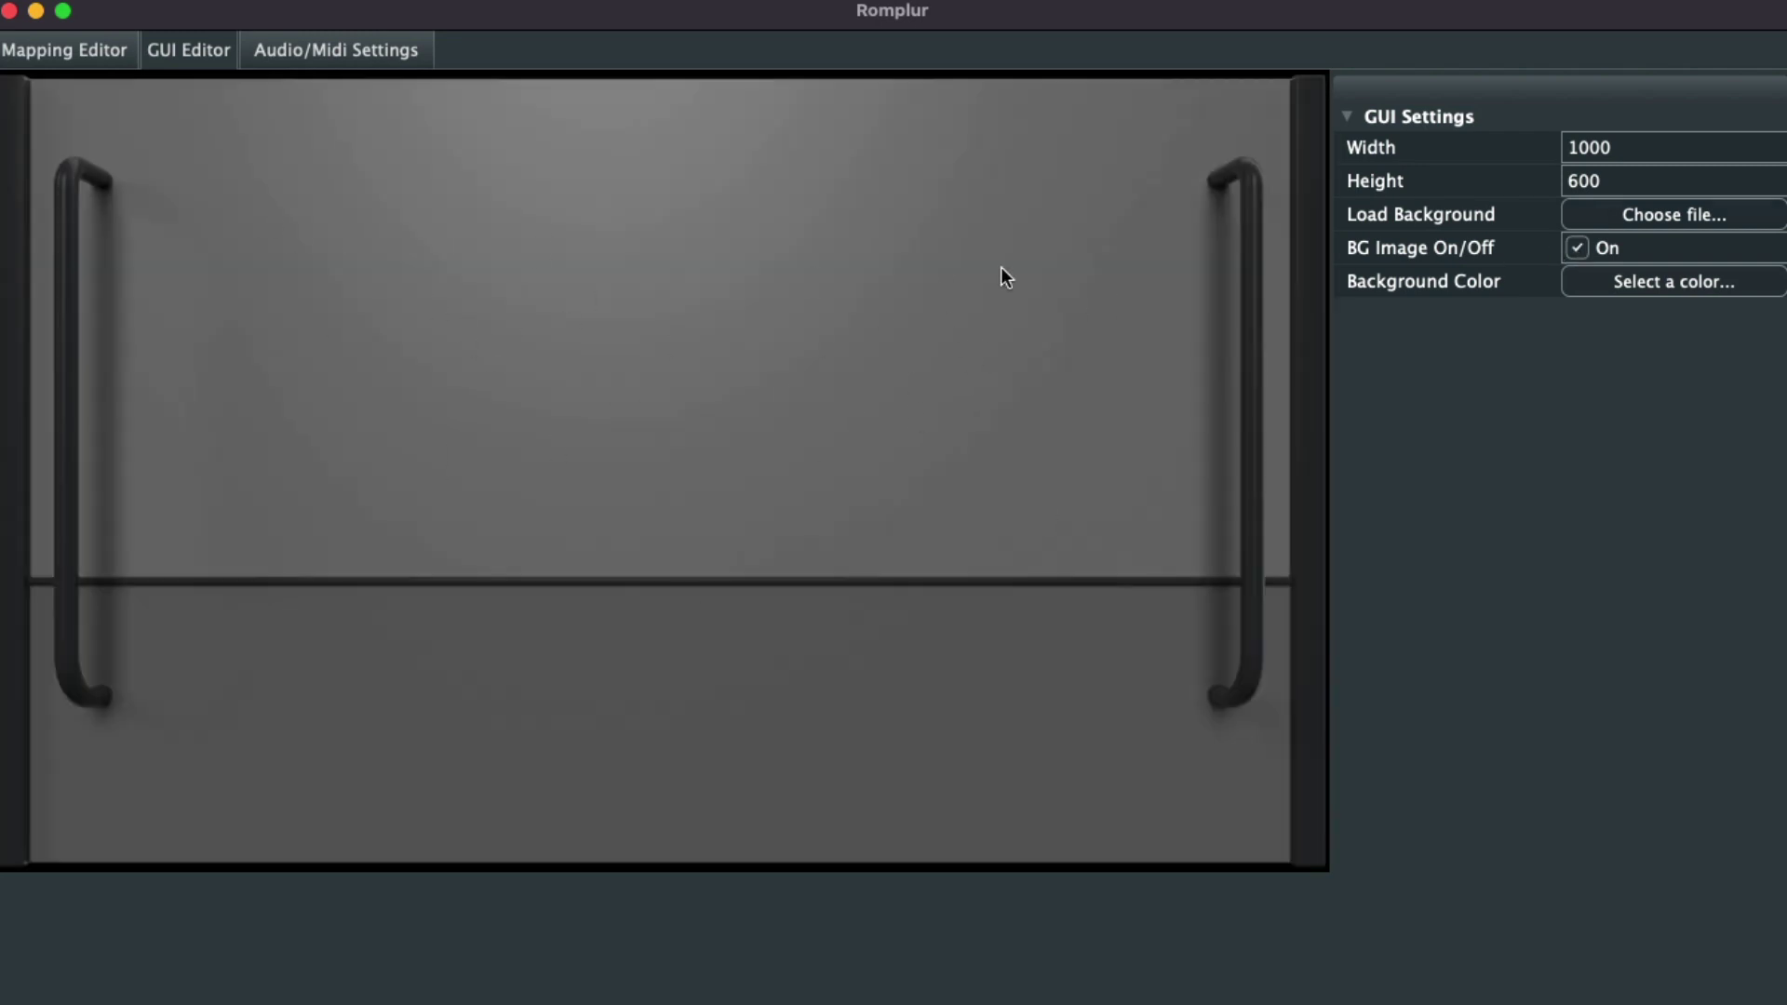
Add a drum pad and place it near the upper-left handle at about X 145, Y 63.
{"action": "right_click", "coordinate": [306, 227]}
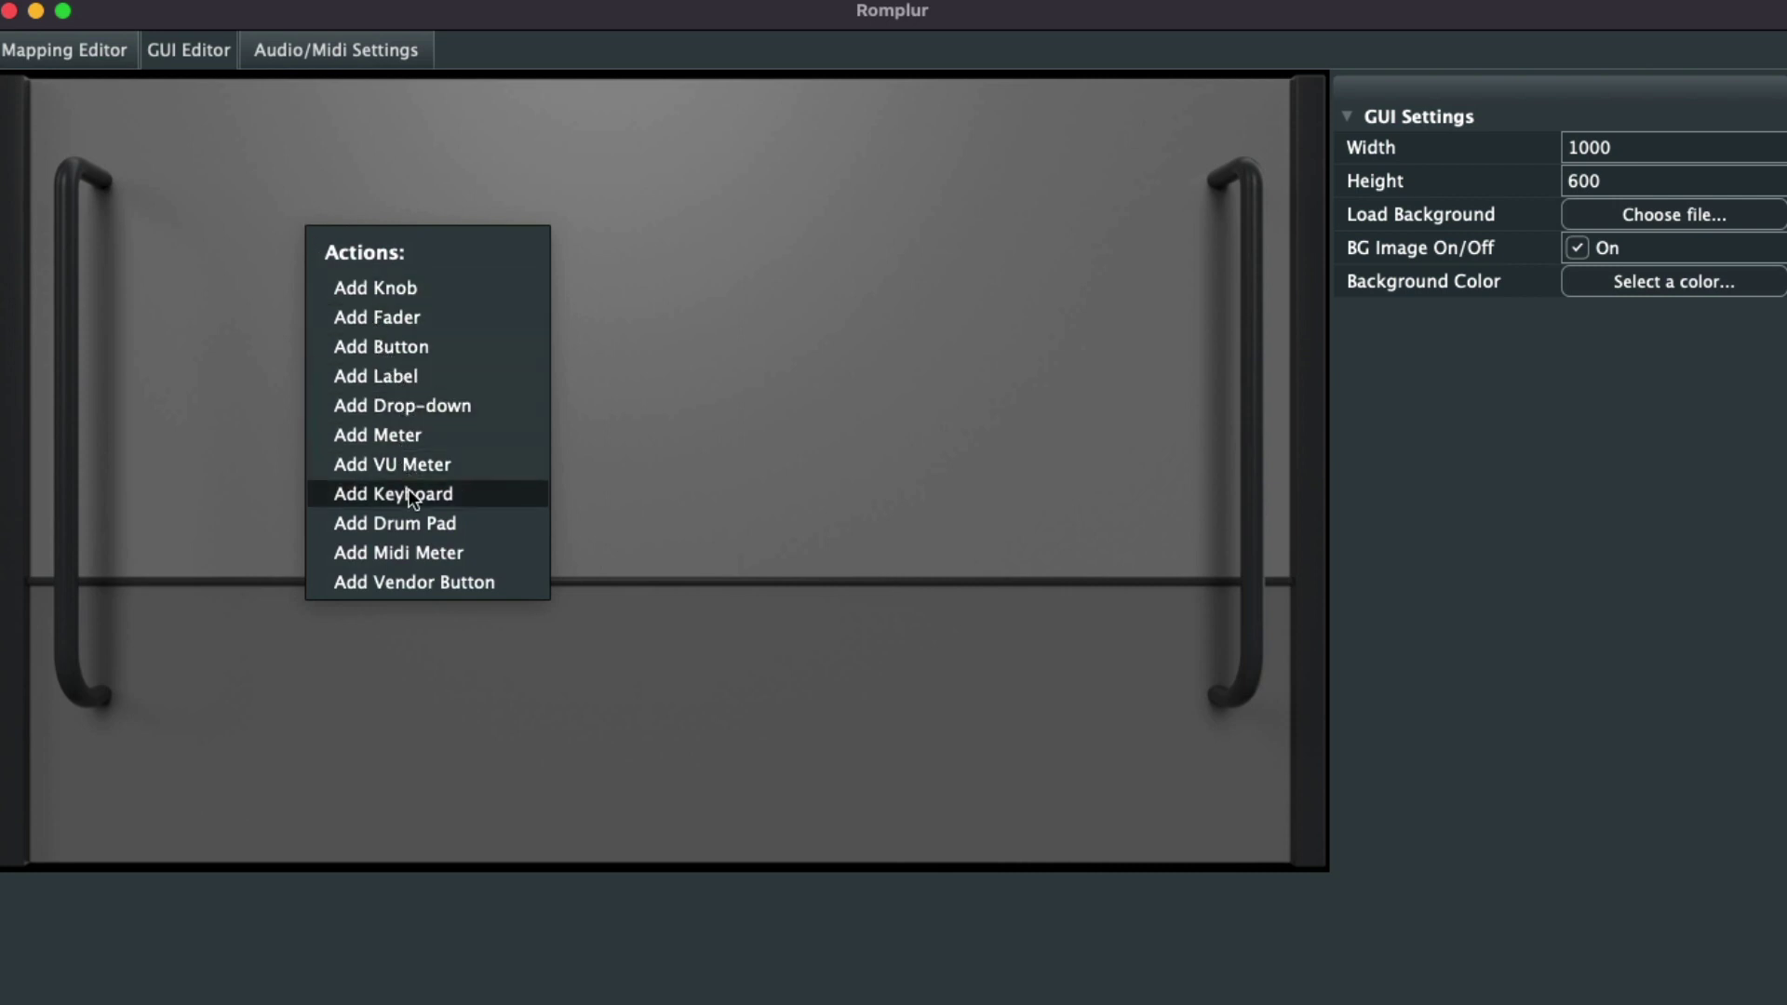
{"action": "left_click", "coordinate": [427, 522]}
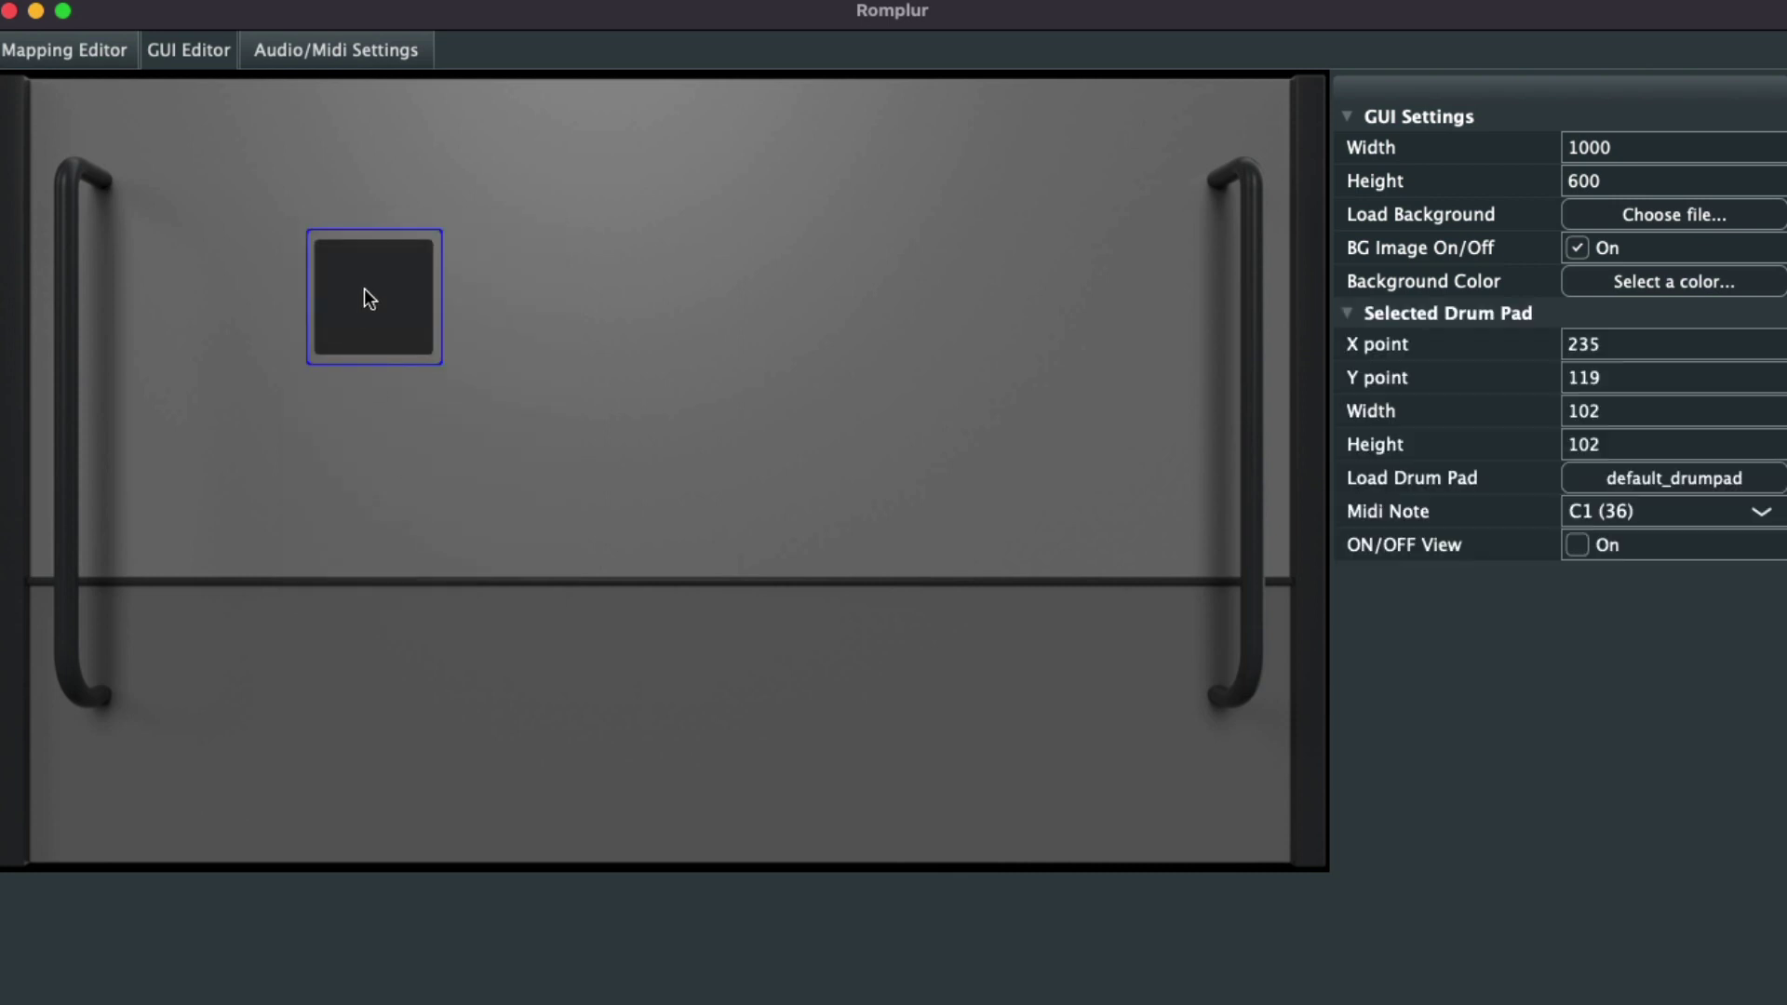
{"action": "left_click_drag", "start_coordinate": [365, 287], "coordinate": [248, 222]}
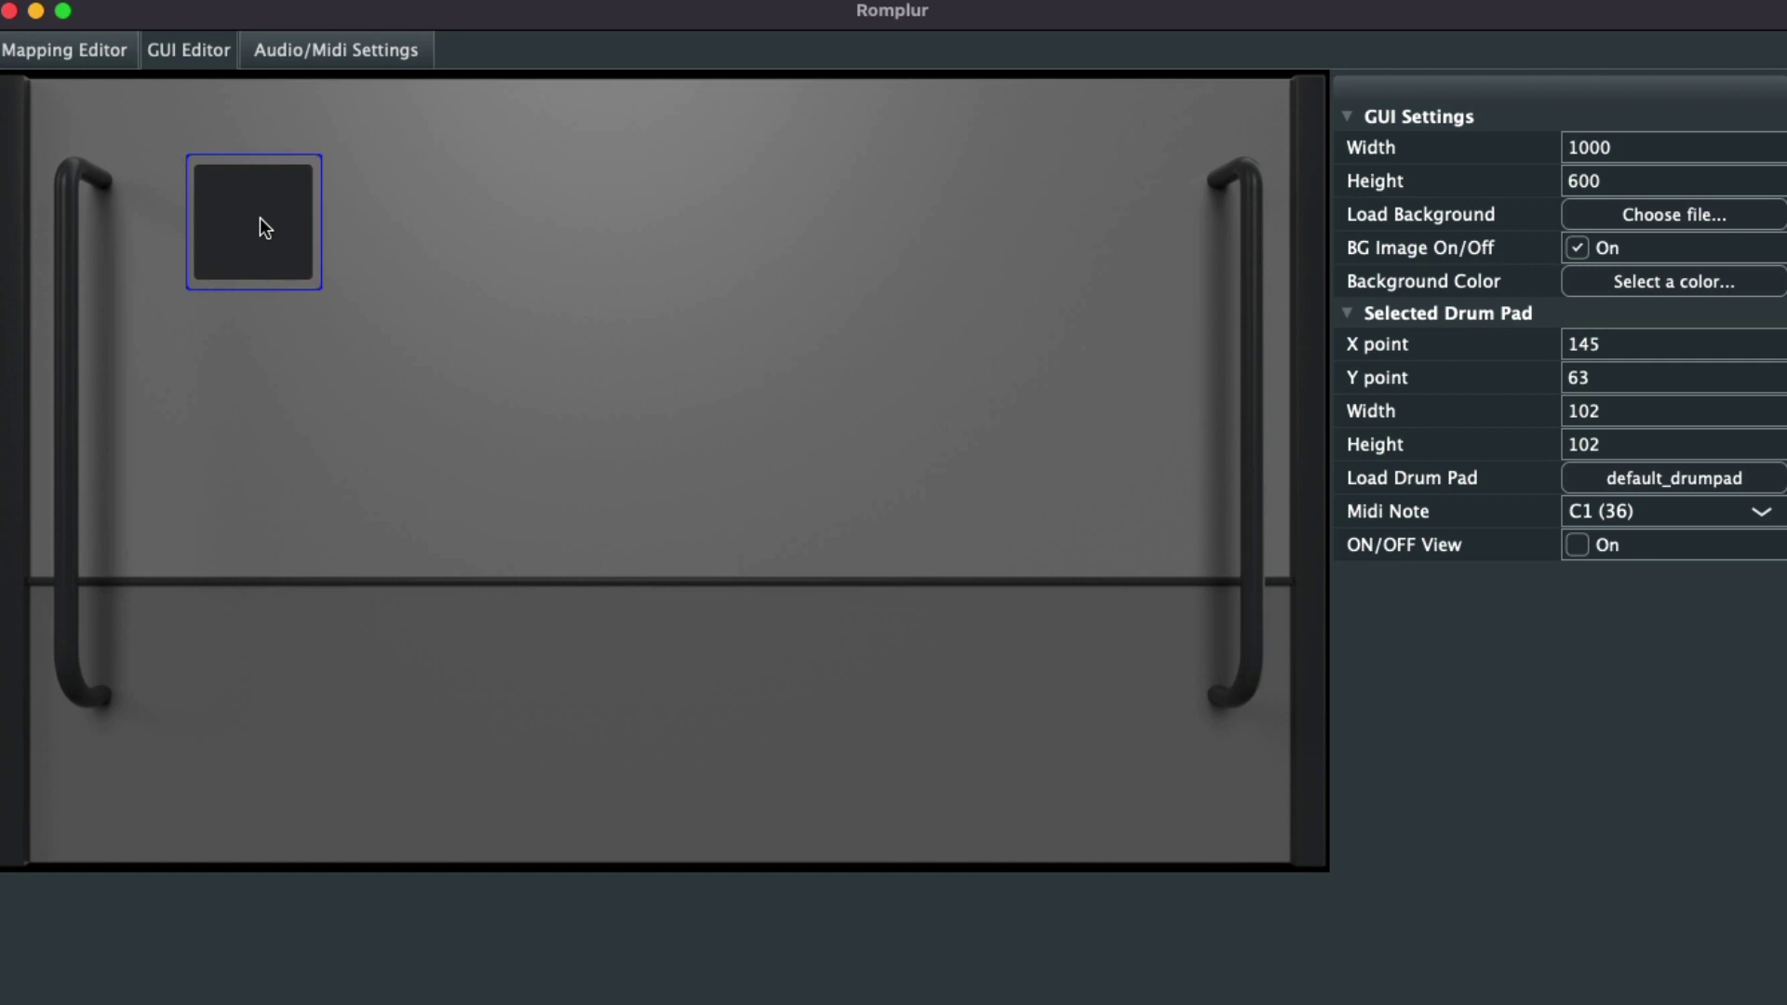
Duplicate the drum pad twice to make a row of three pads.
{"action": "key", "text": "super+d"}
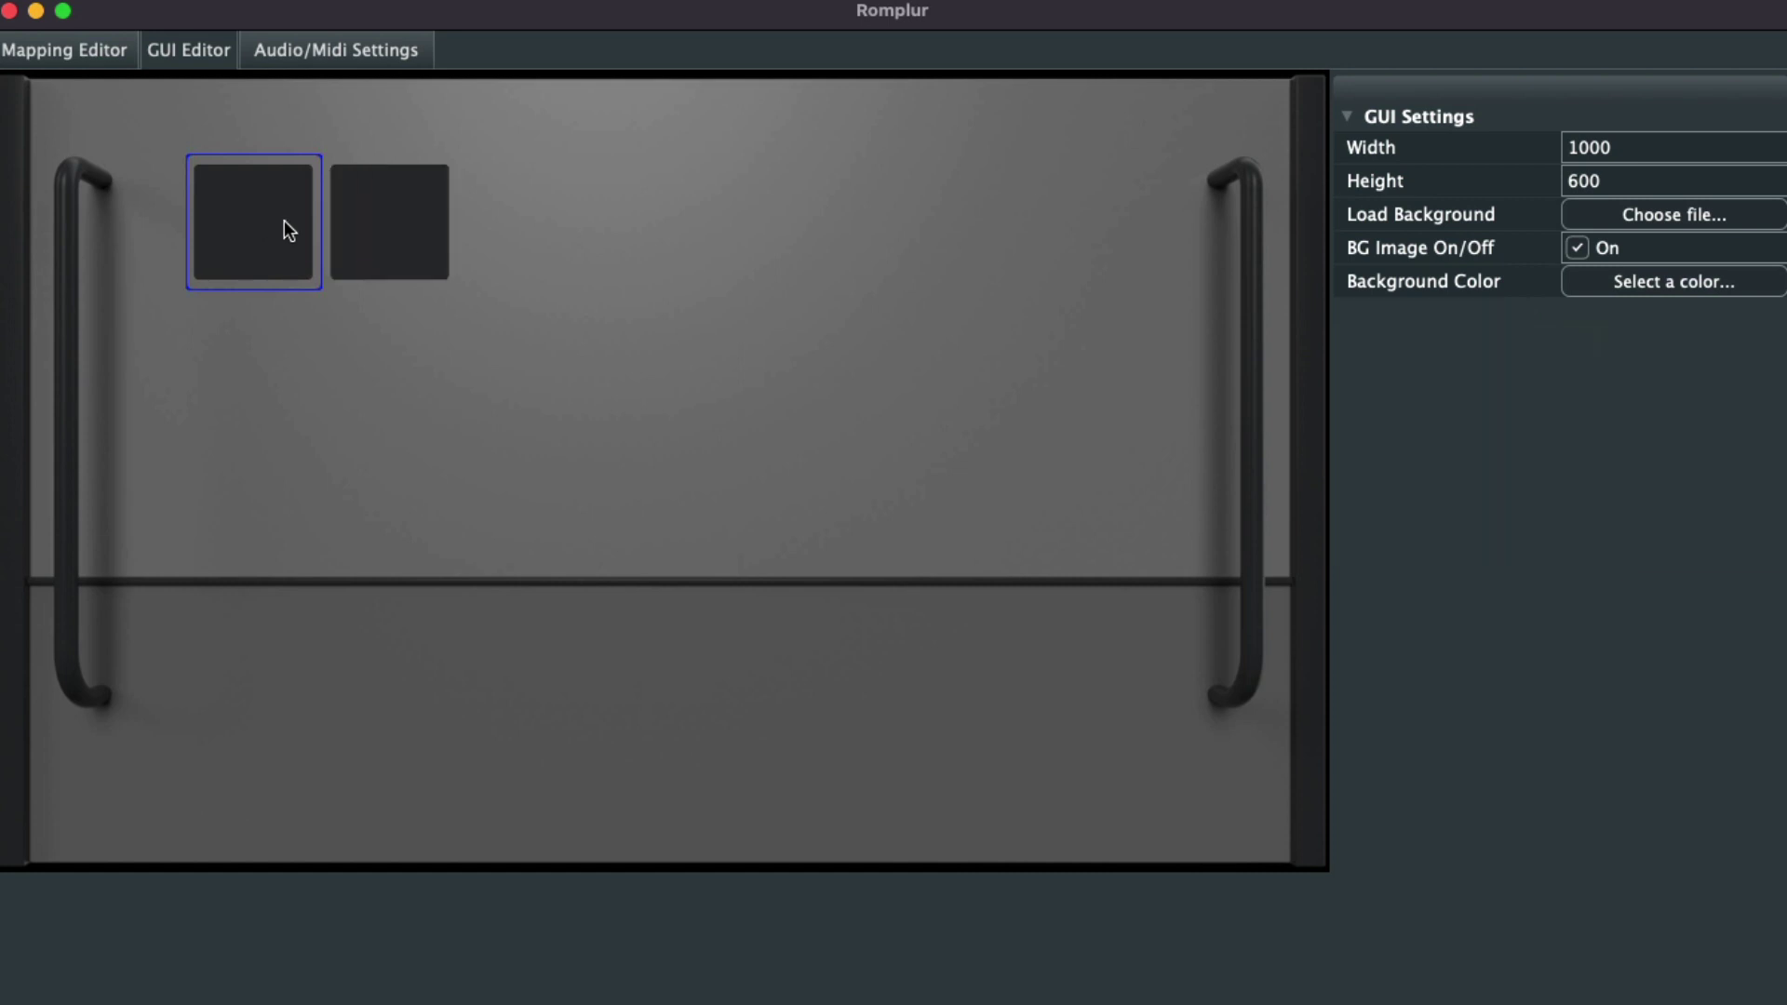
{"action": "left_click", "coordinate": [399, 236]}
{"action": "left_click", "coordinate": [215, 395]}
{"action": "left_click", "coordinate": [287, 276]}
{"action": "left_click", "coordinate": [388, 250]}
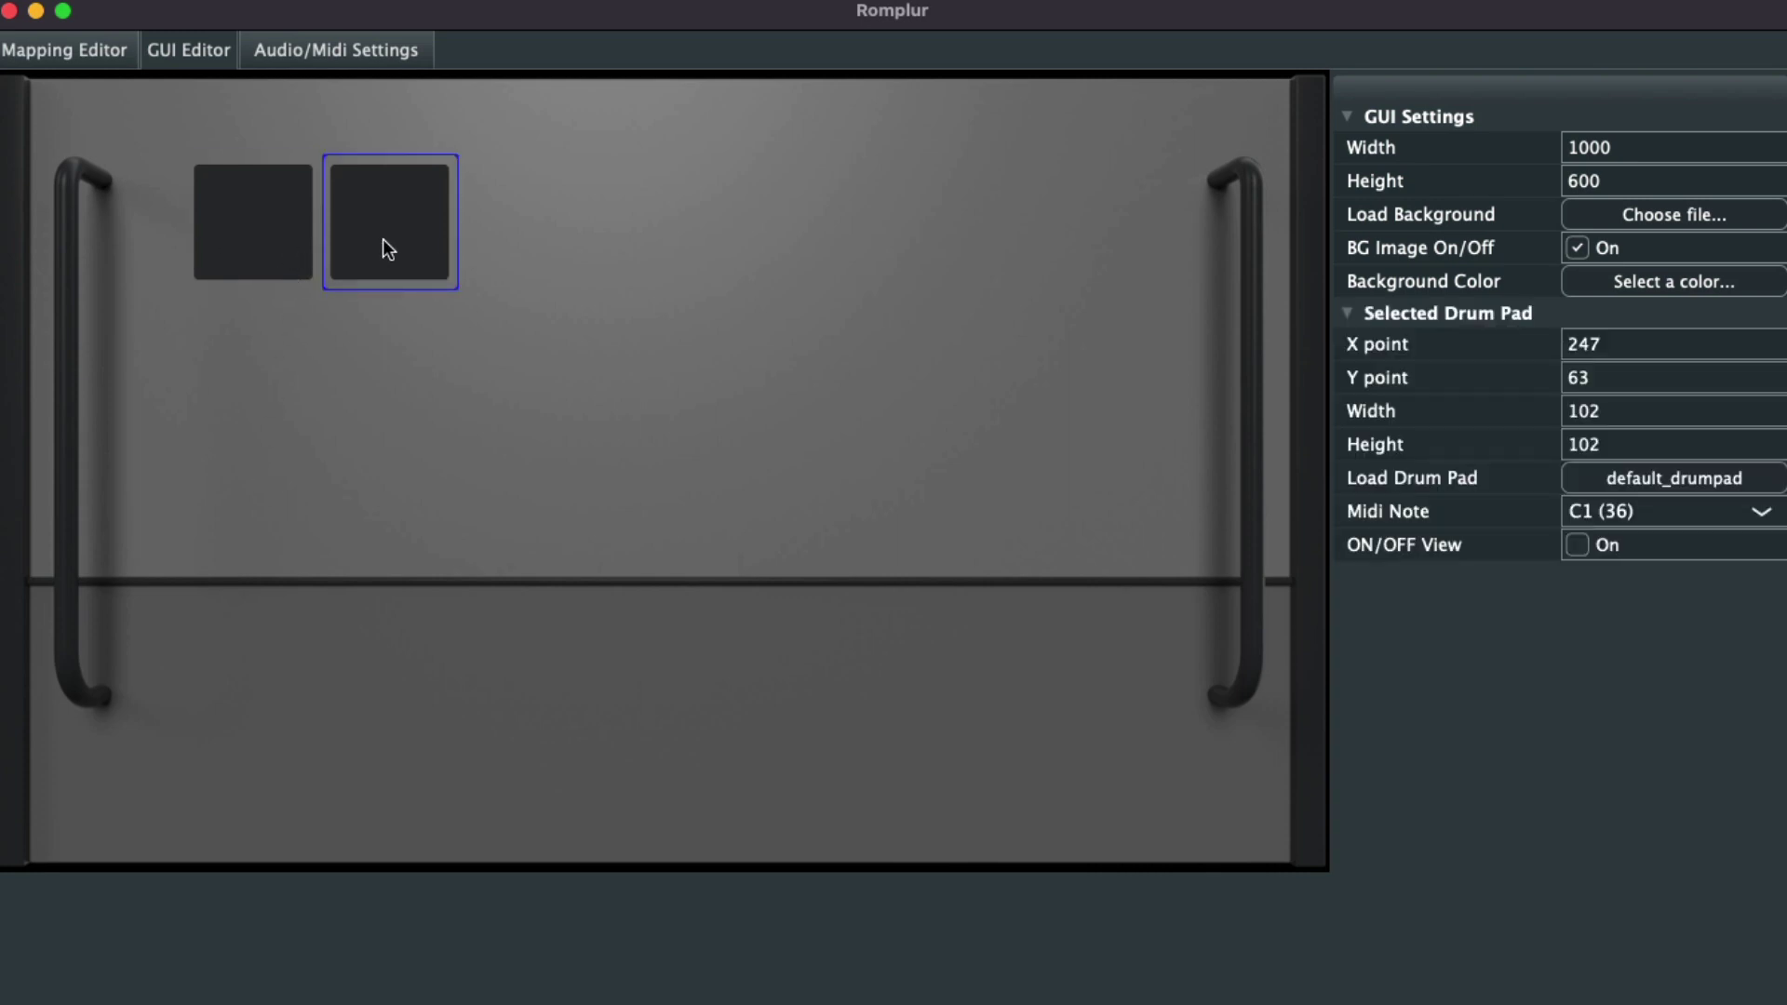
{"action": "key", "text": "super+d"}
Duplicate the first drum pad and place the copy directly below it at X 144, Y 166.
{"action": "left_click", "coordinate": [242, 294]}
{"action": "left_click", "coordinate": [237, 238]}
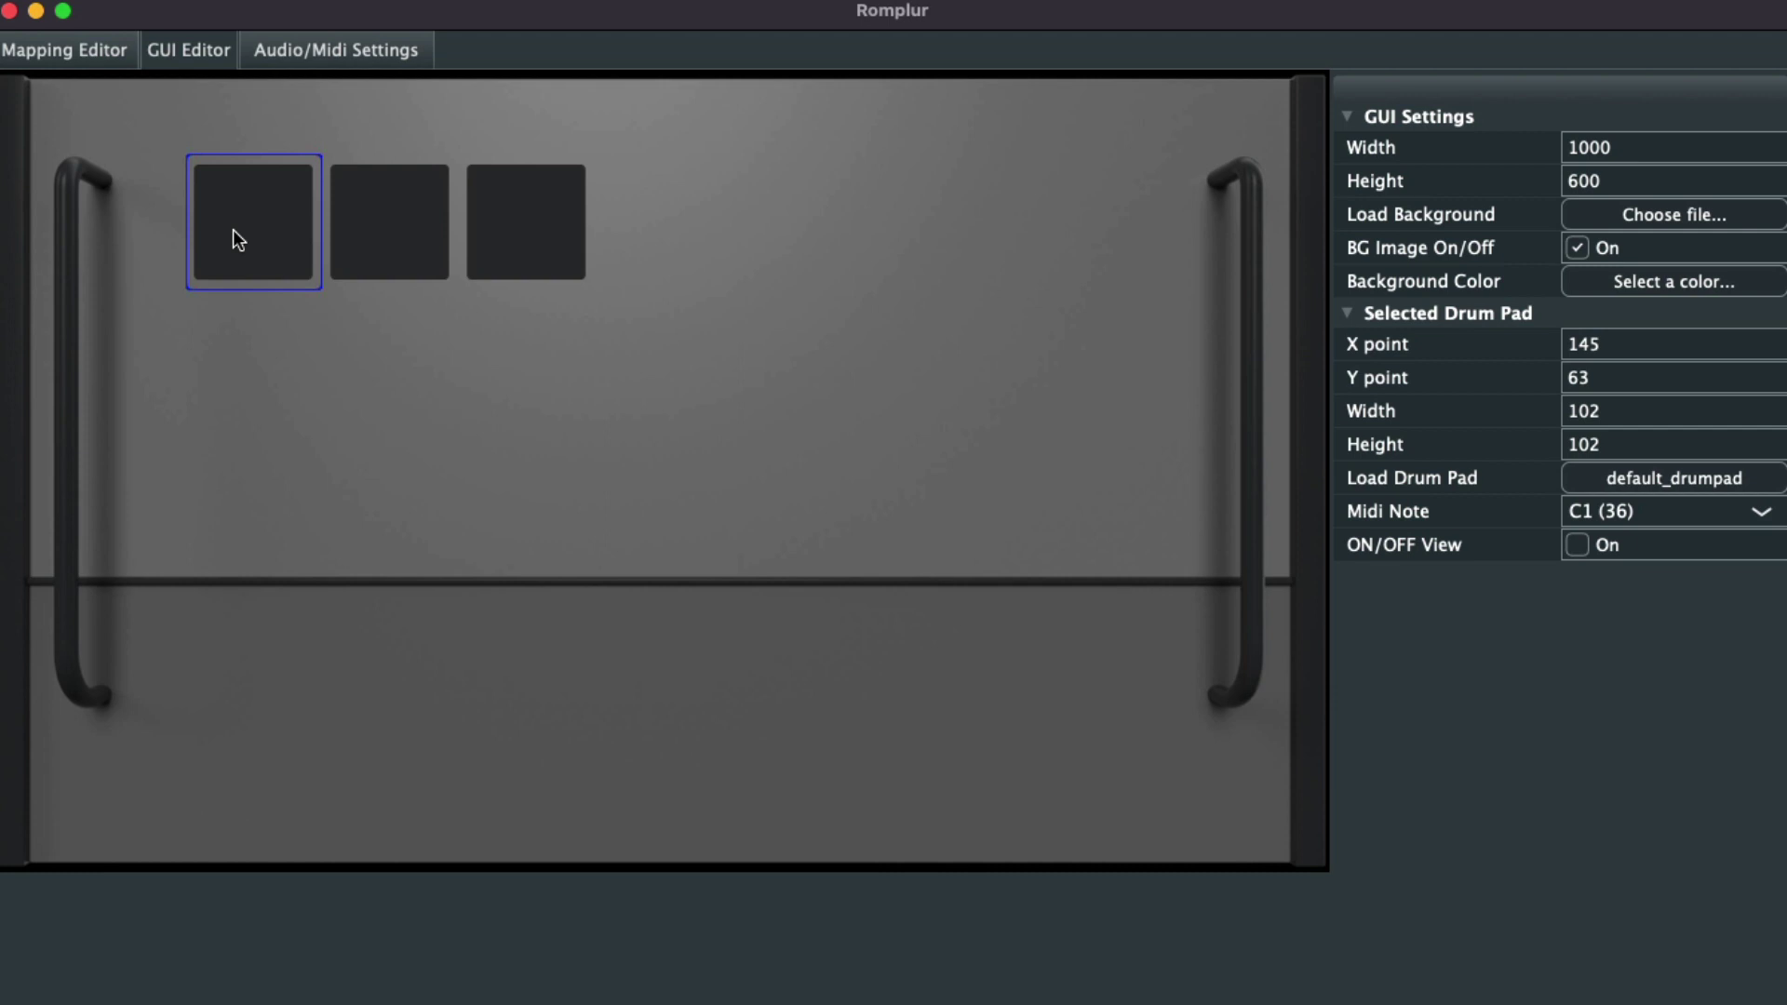
{"action": "key", "text": "super+d"}
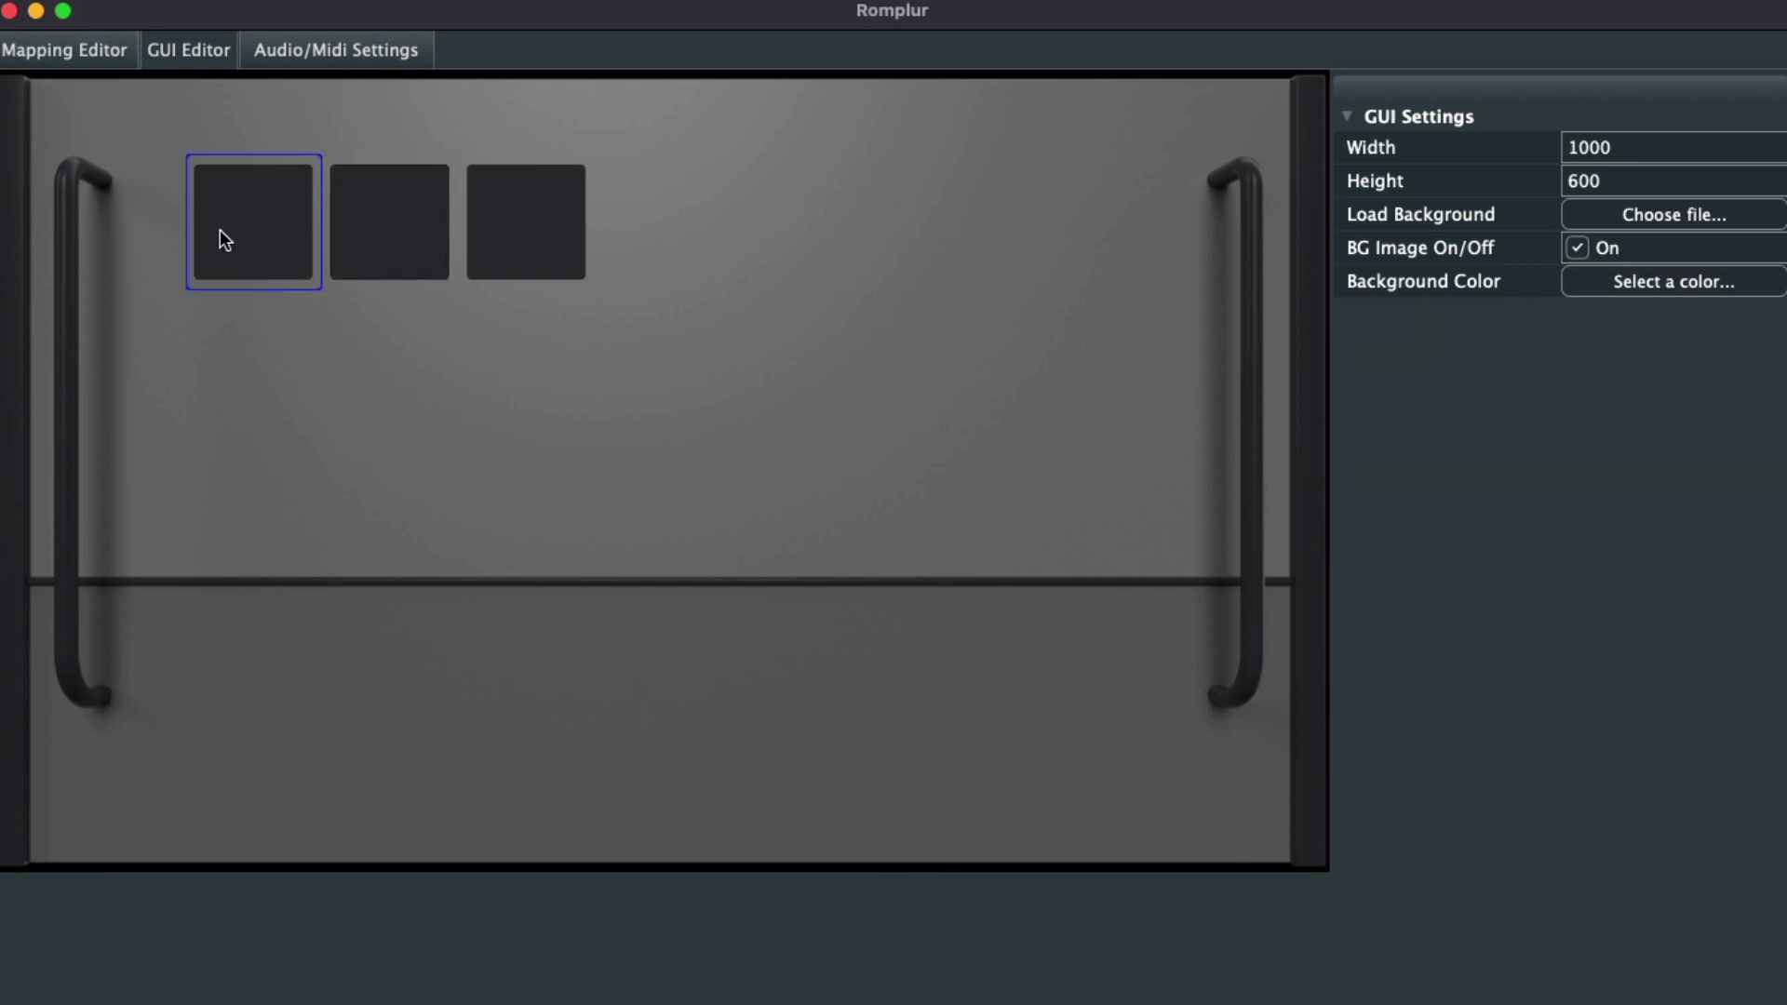
{"action": "left_click", "coordinate": [305, 232]}
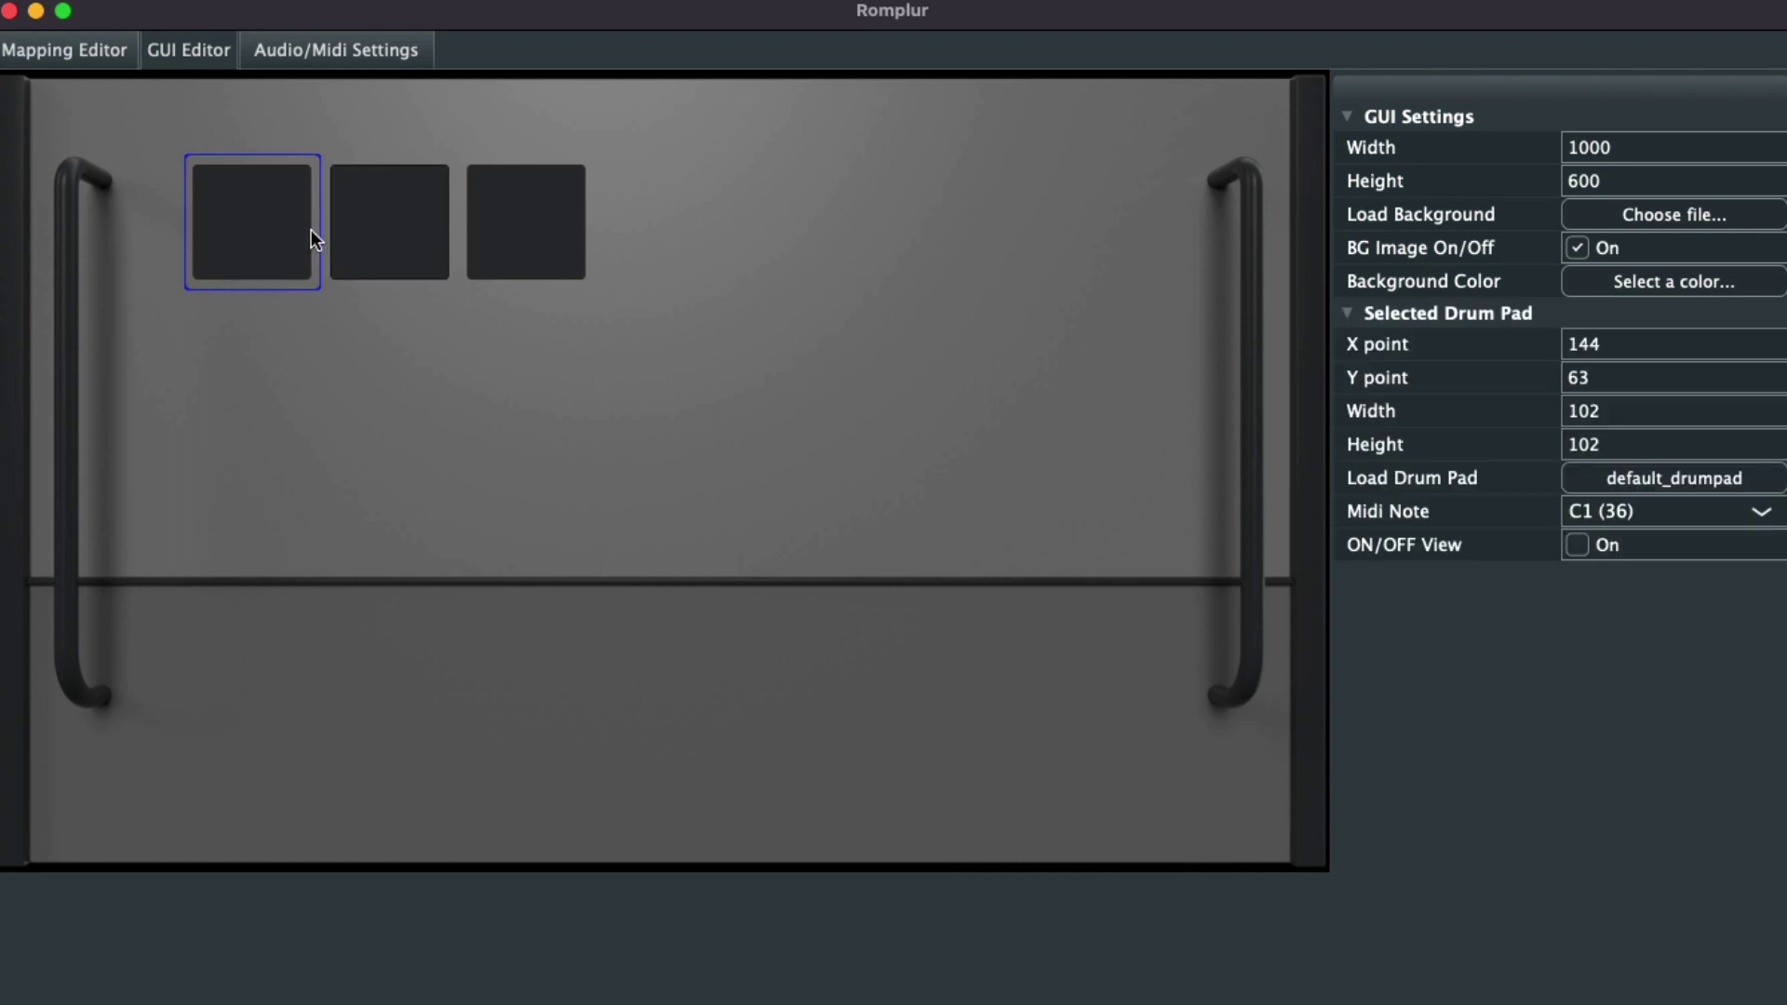
{"action": "left_click_drag", "start_coordinate": [360, 222], "coordinate": [220, 359]}
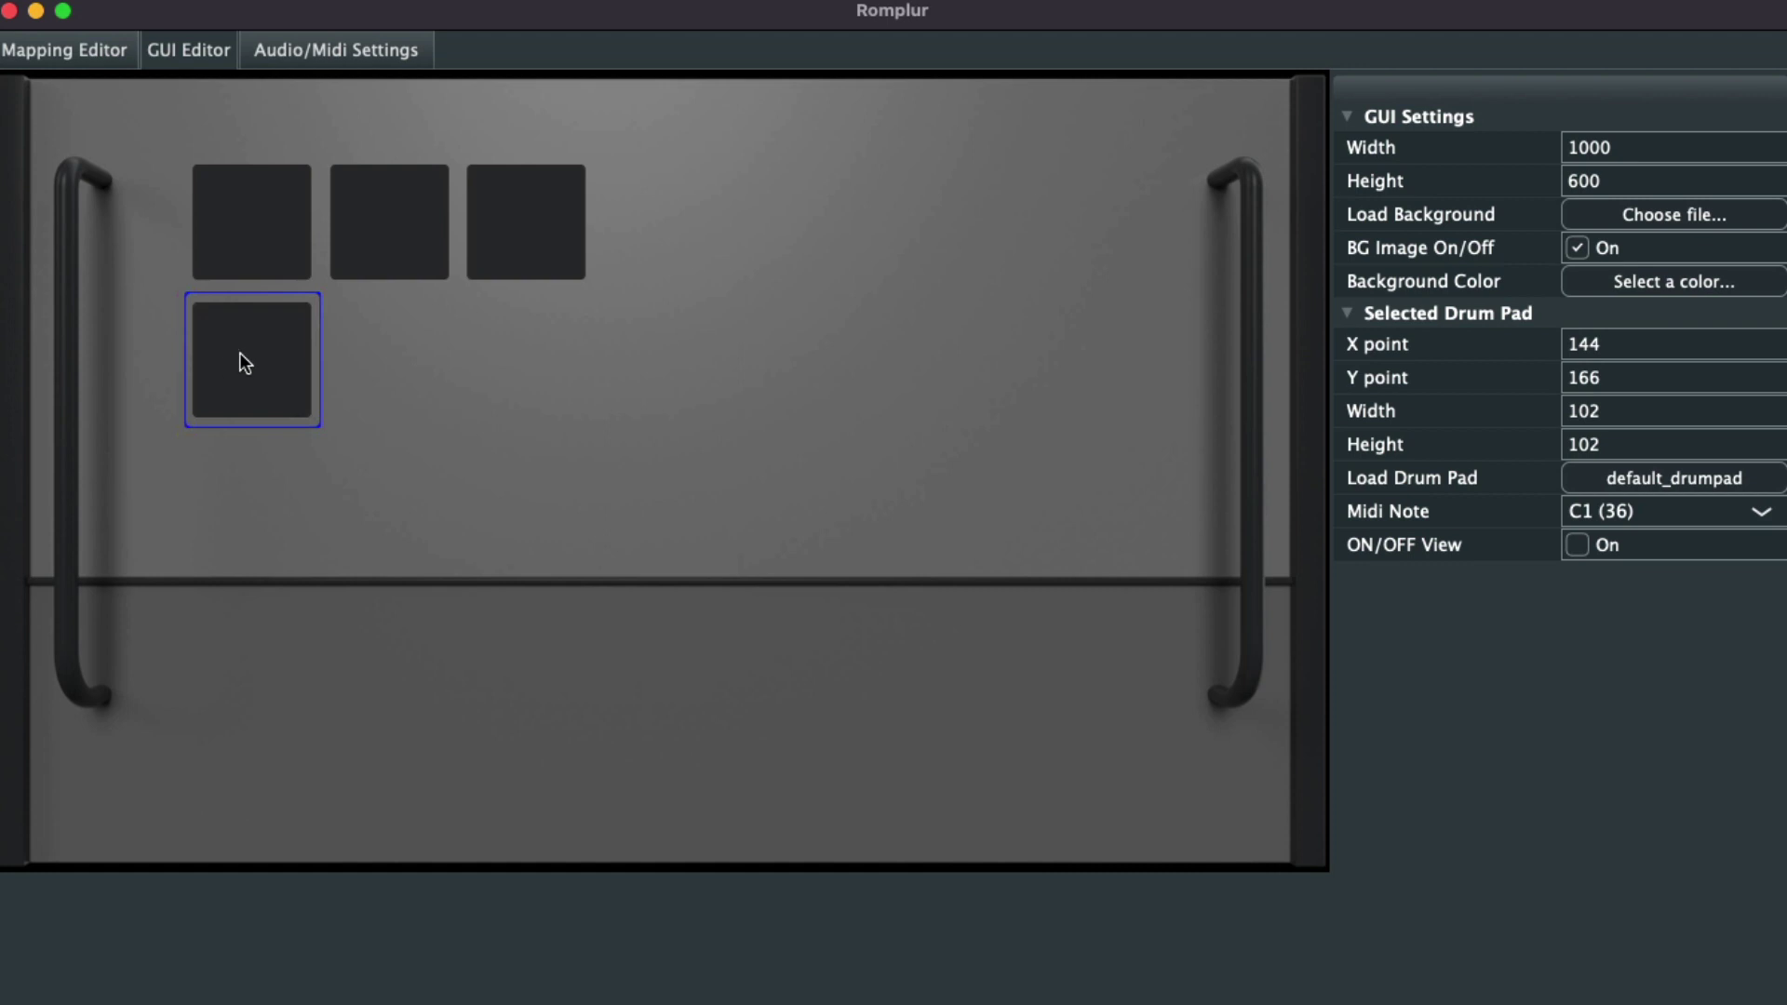
Duplicate the lower-row drum pad twice to complete a grid of three by two pads.
{"action": "key", "text": "super+d"}
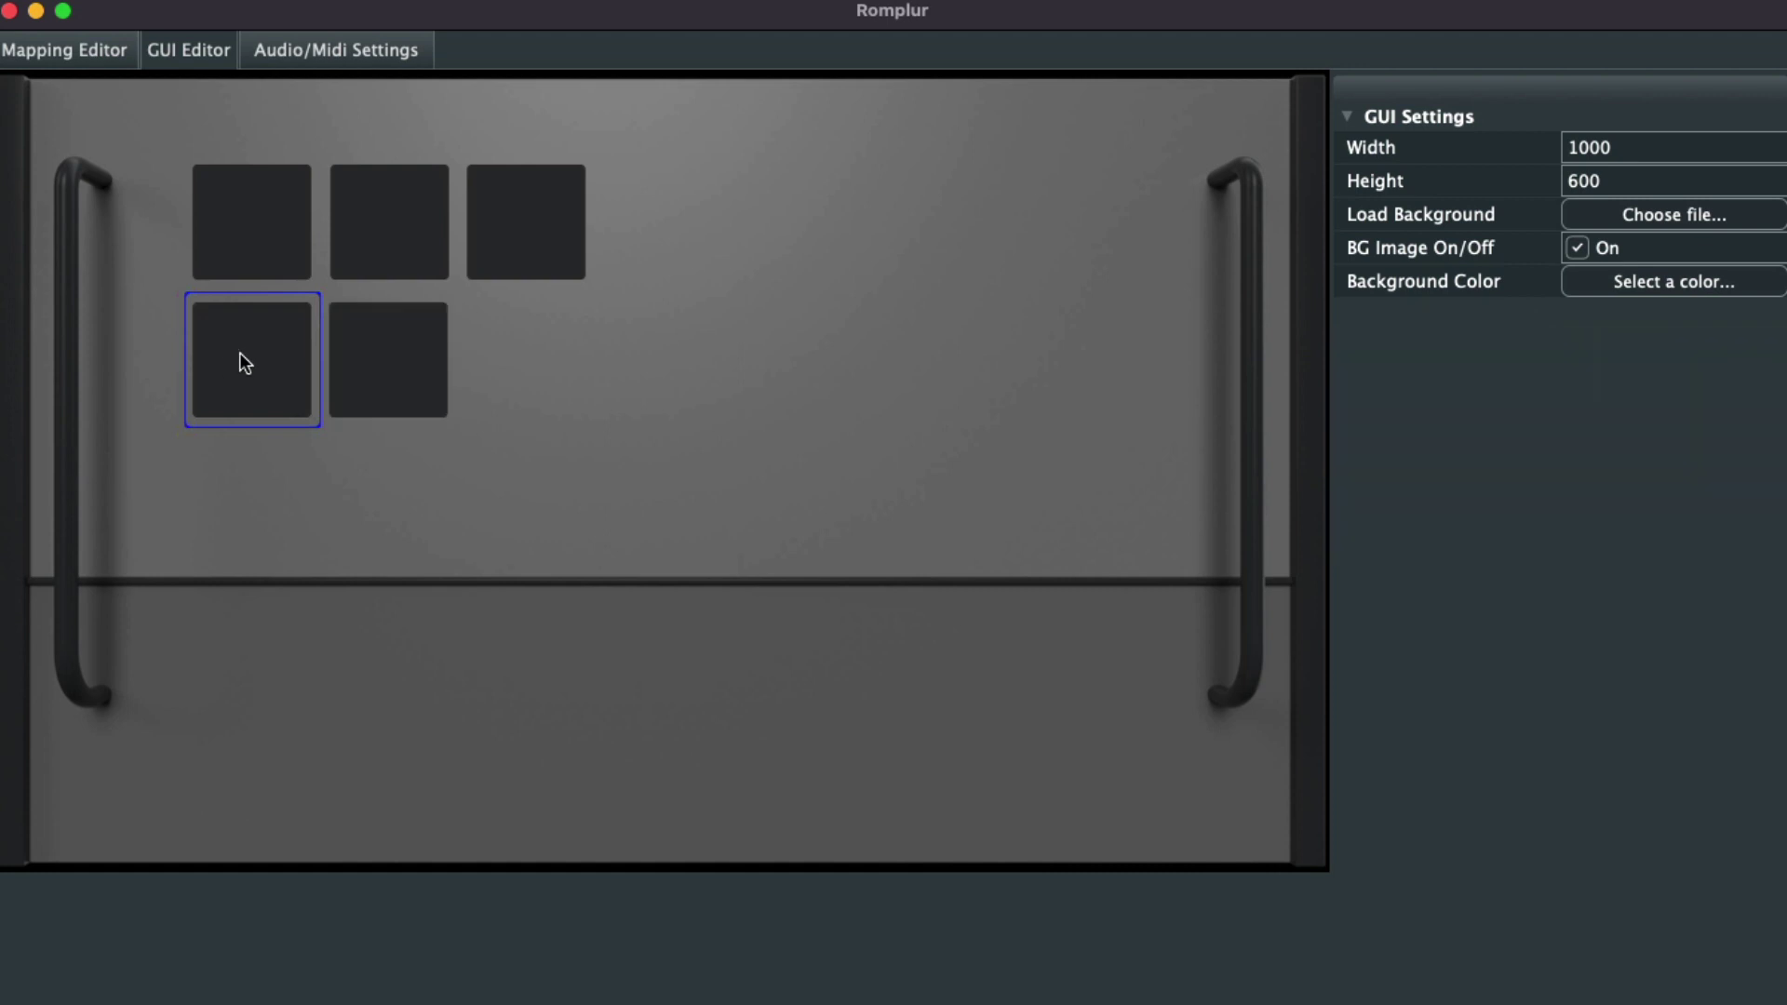
{"action": "left_click", "coordinate": [342, 363]}
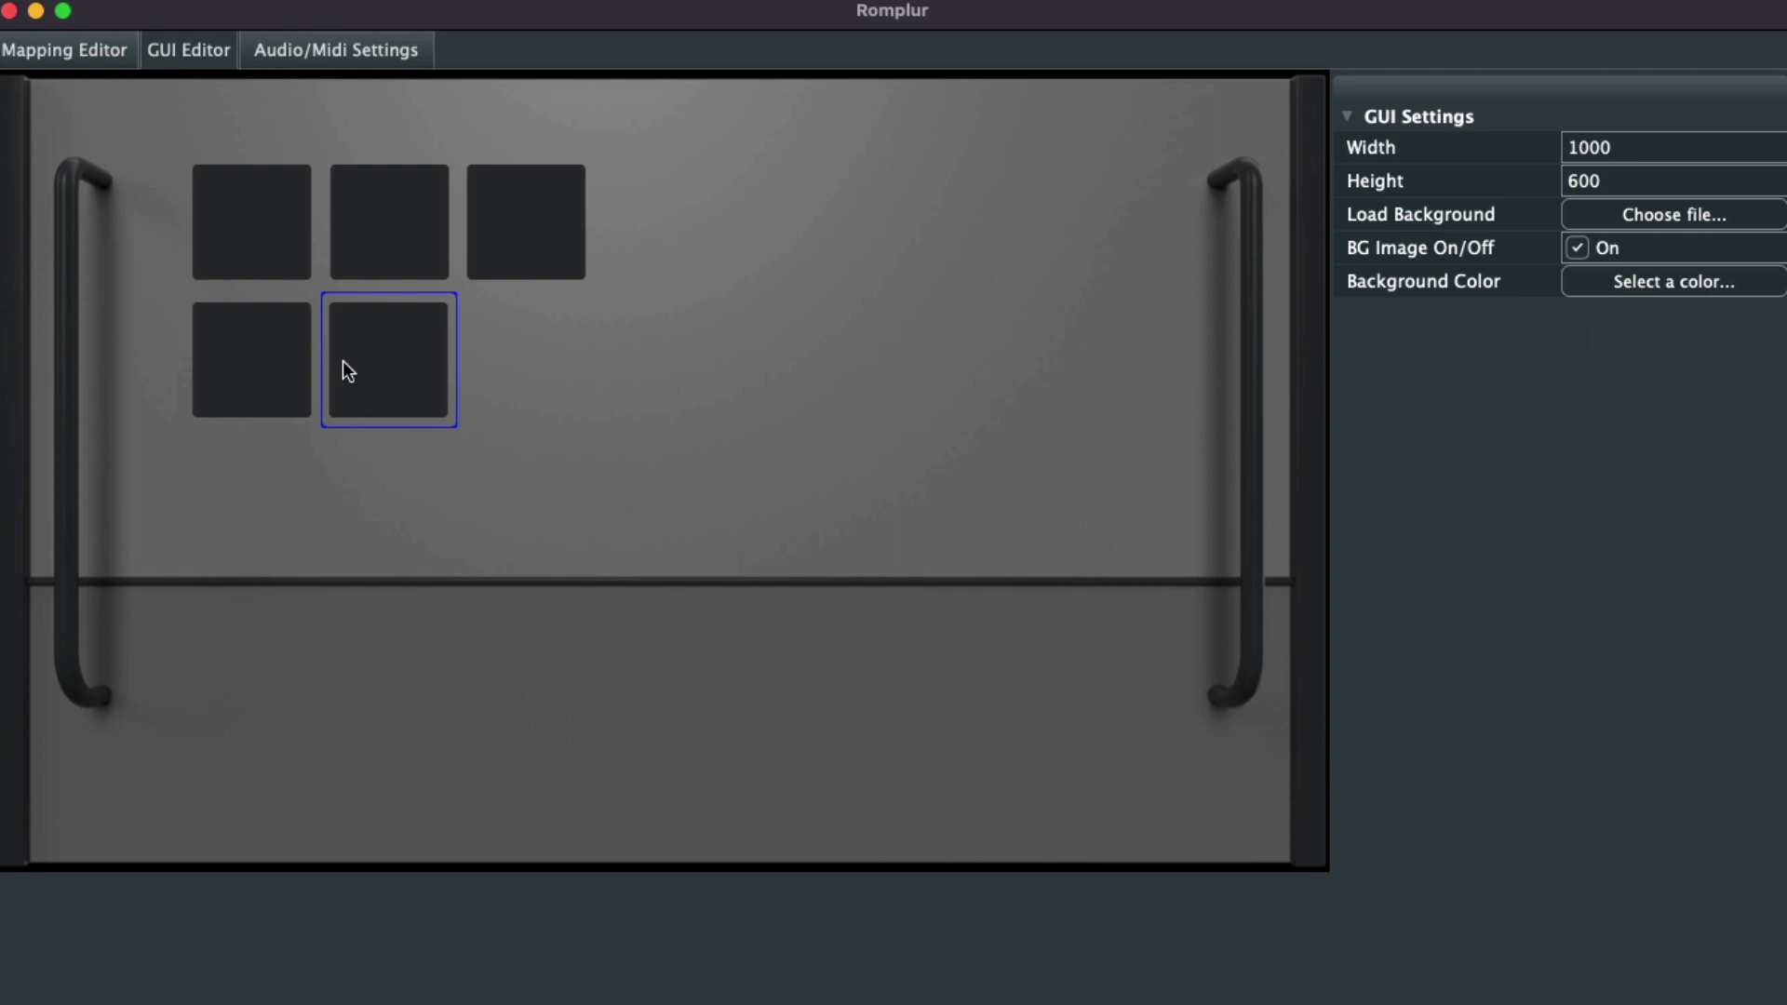
{"action": "left_click", "coordinate": [344, 359]}
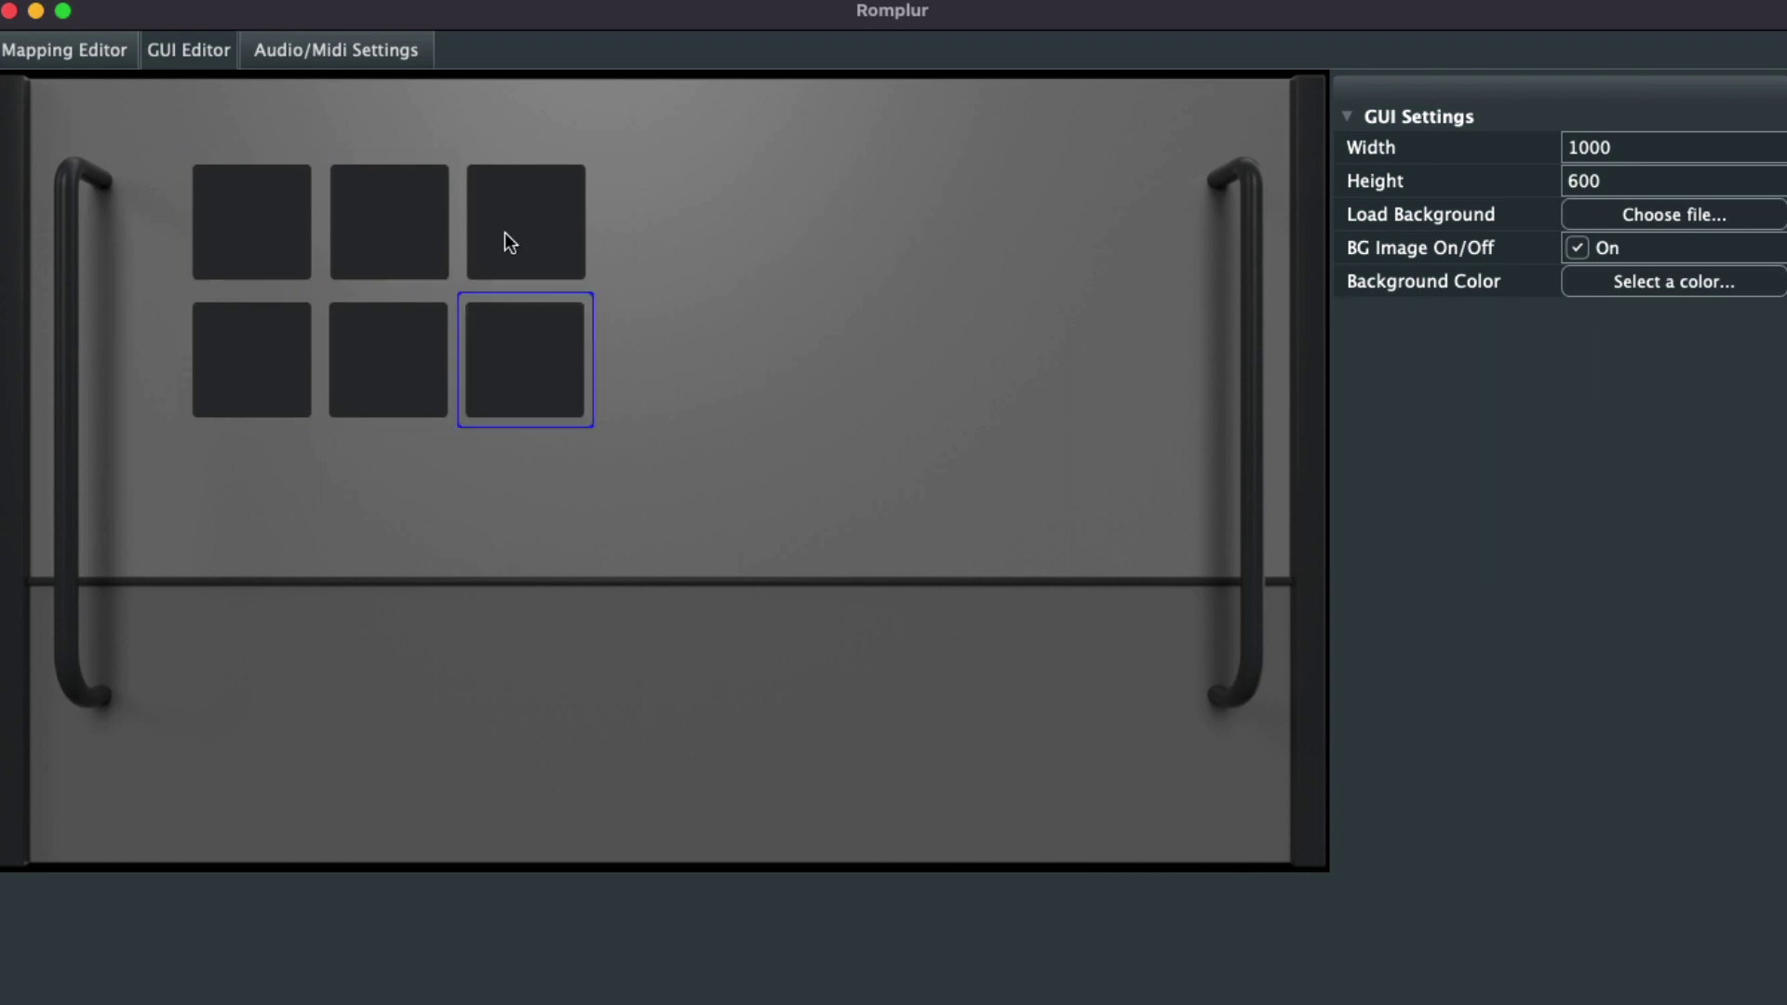
Set the MIDI notes of the upper row's first pad to C3 (60) and its middle pad to C#3 (61).
{"action": "left_click", "coordinate": [226, 211]}
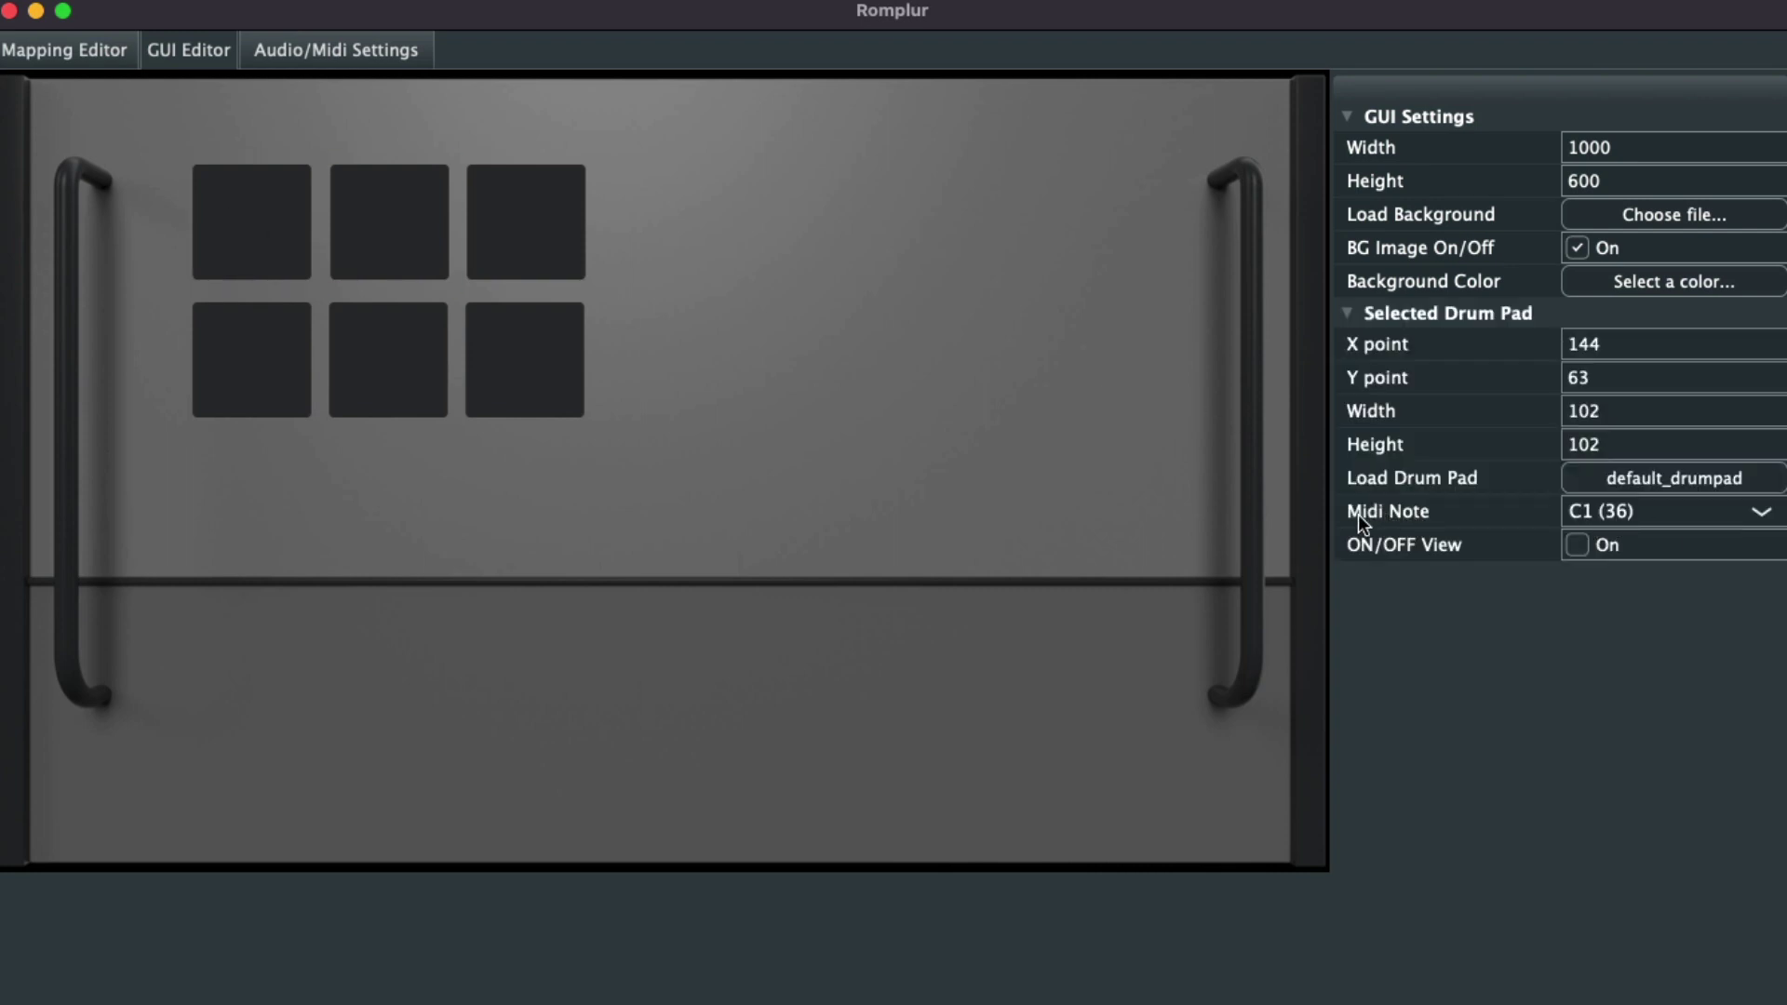
{"action": "left_click", "coordinate": [1662, 514]}
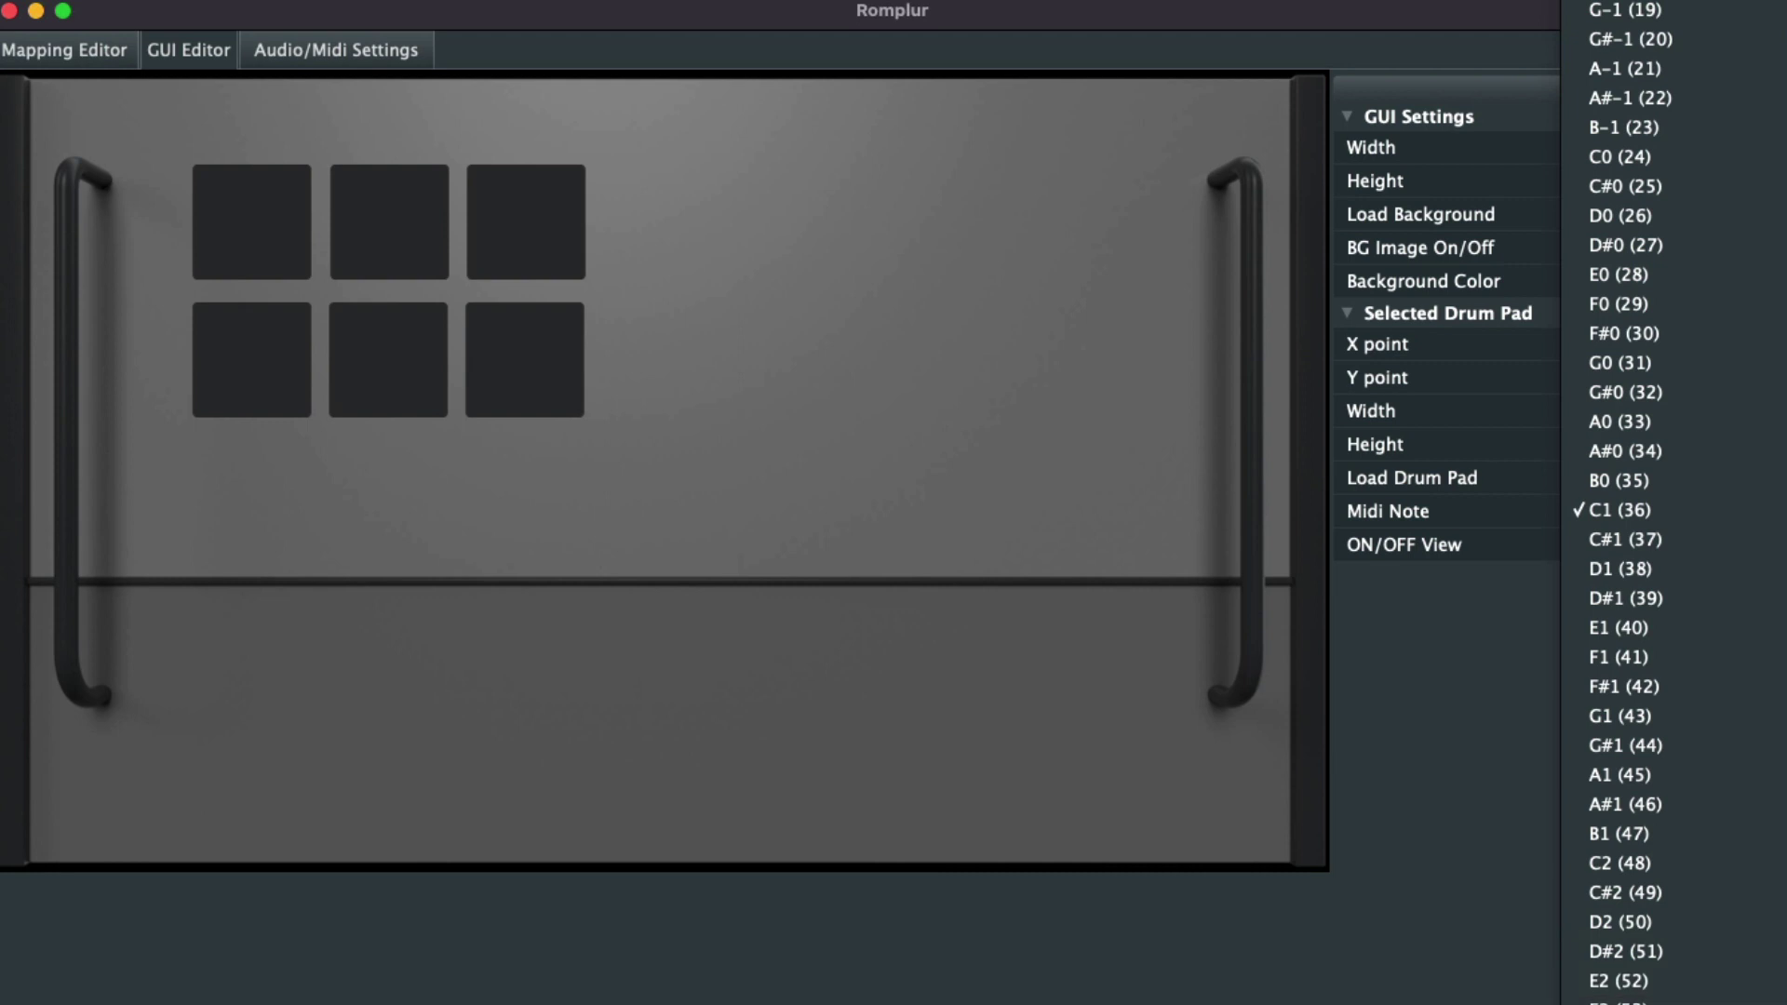
{"action": "left_click", "coordinate": [1619, 1003]}
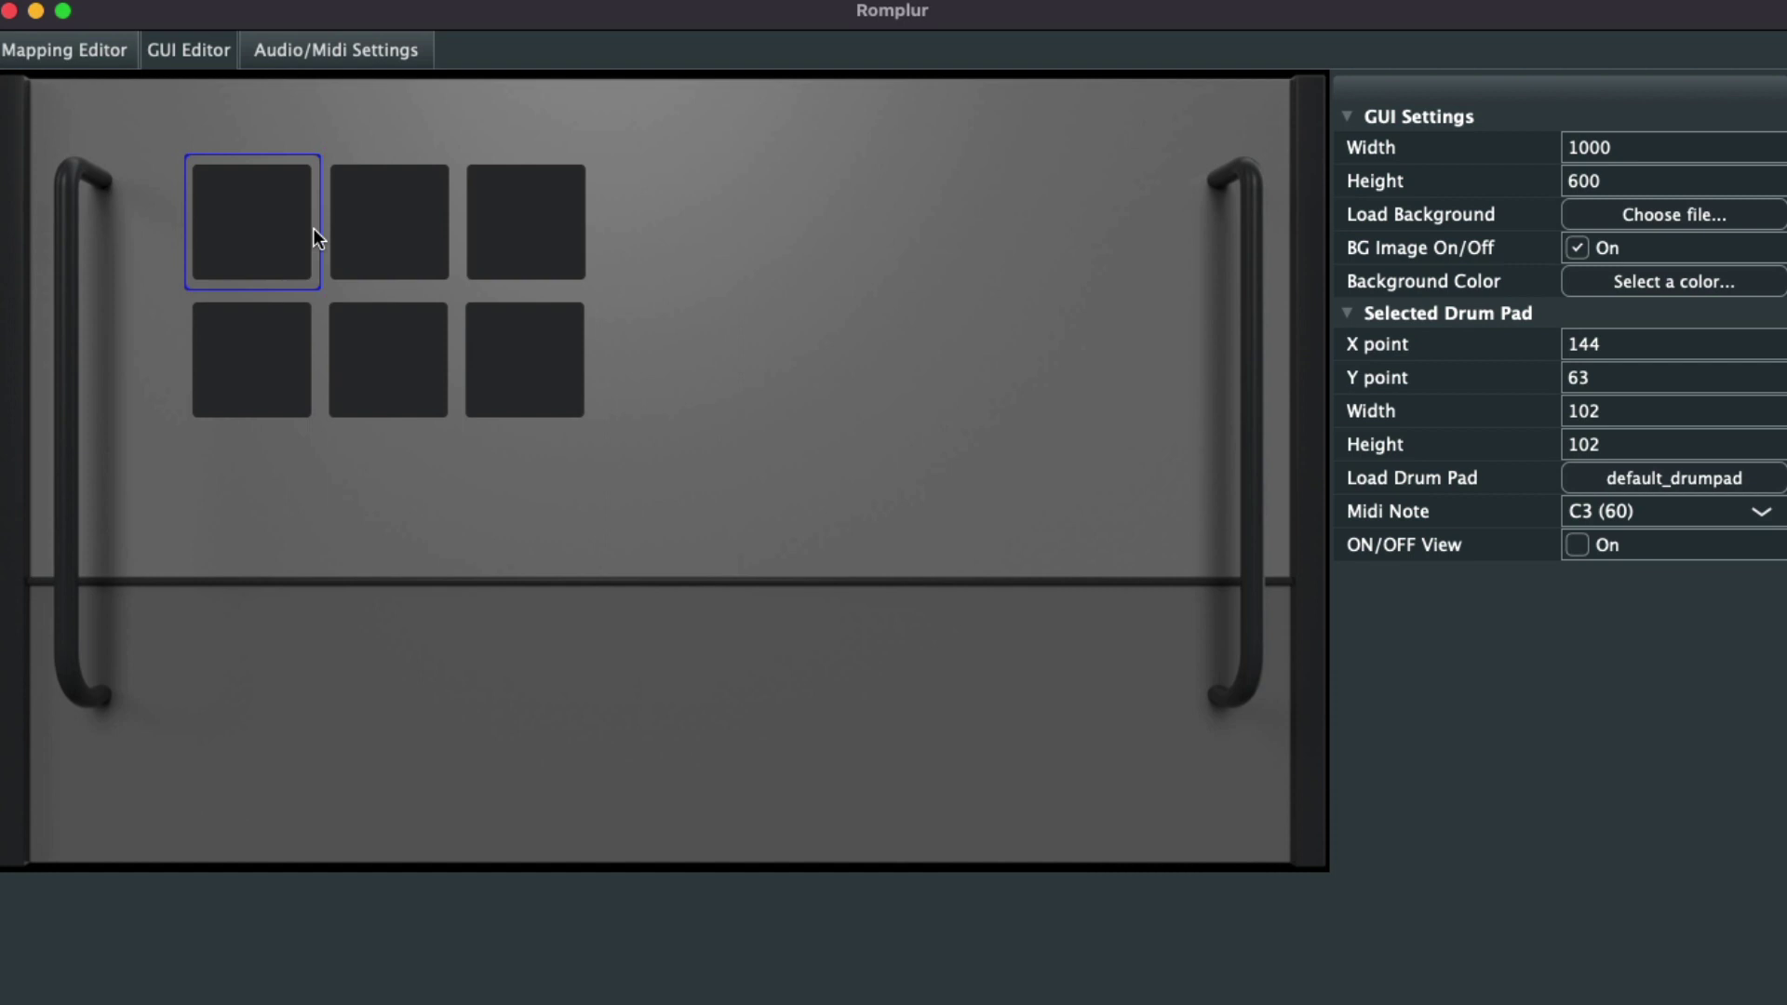
{"action": "left_click", "coordinate": [422, 194]}
{"action": "left_click", "coordinate": [1638, 511]}
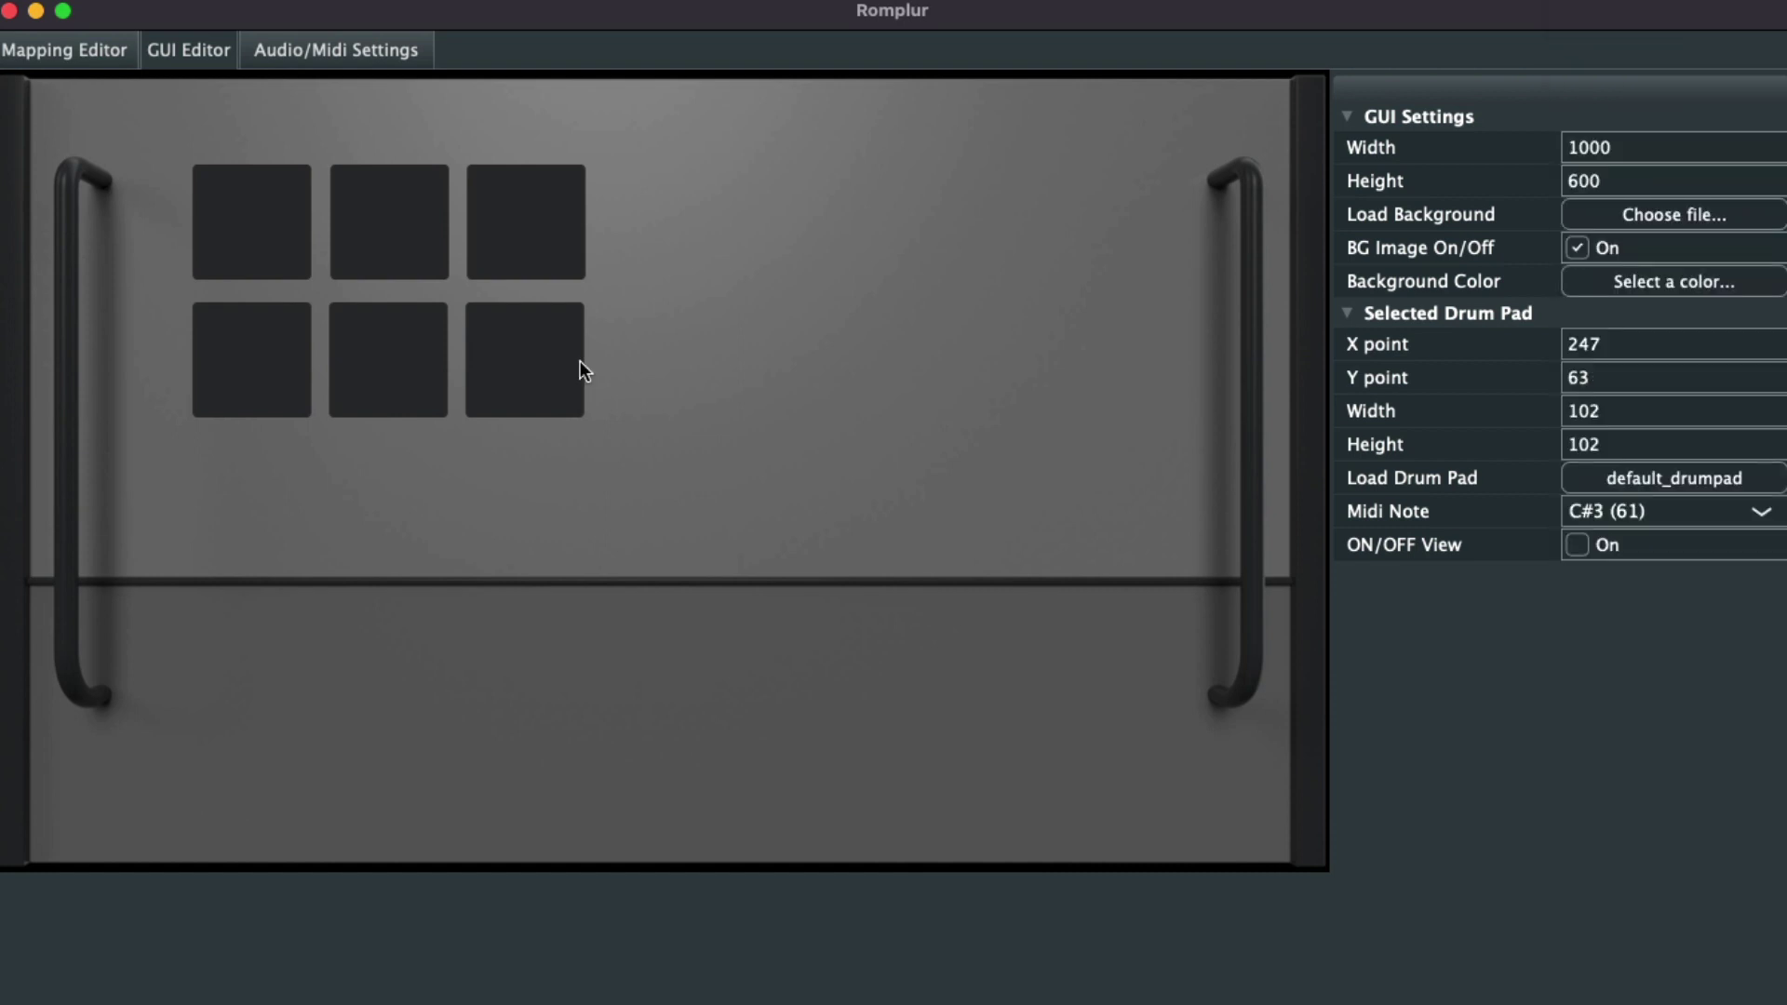
Assign a new MIDI note to the third drum pad in the upper row.
{"action": "left_click", "coordinate": [545, 237]}
{"action": "left_click", "coordinate": [1624, 511]}
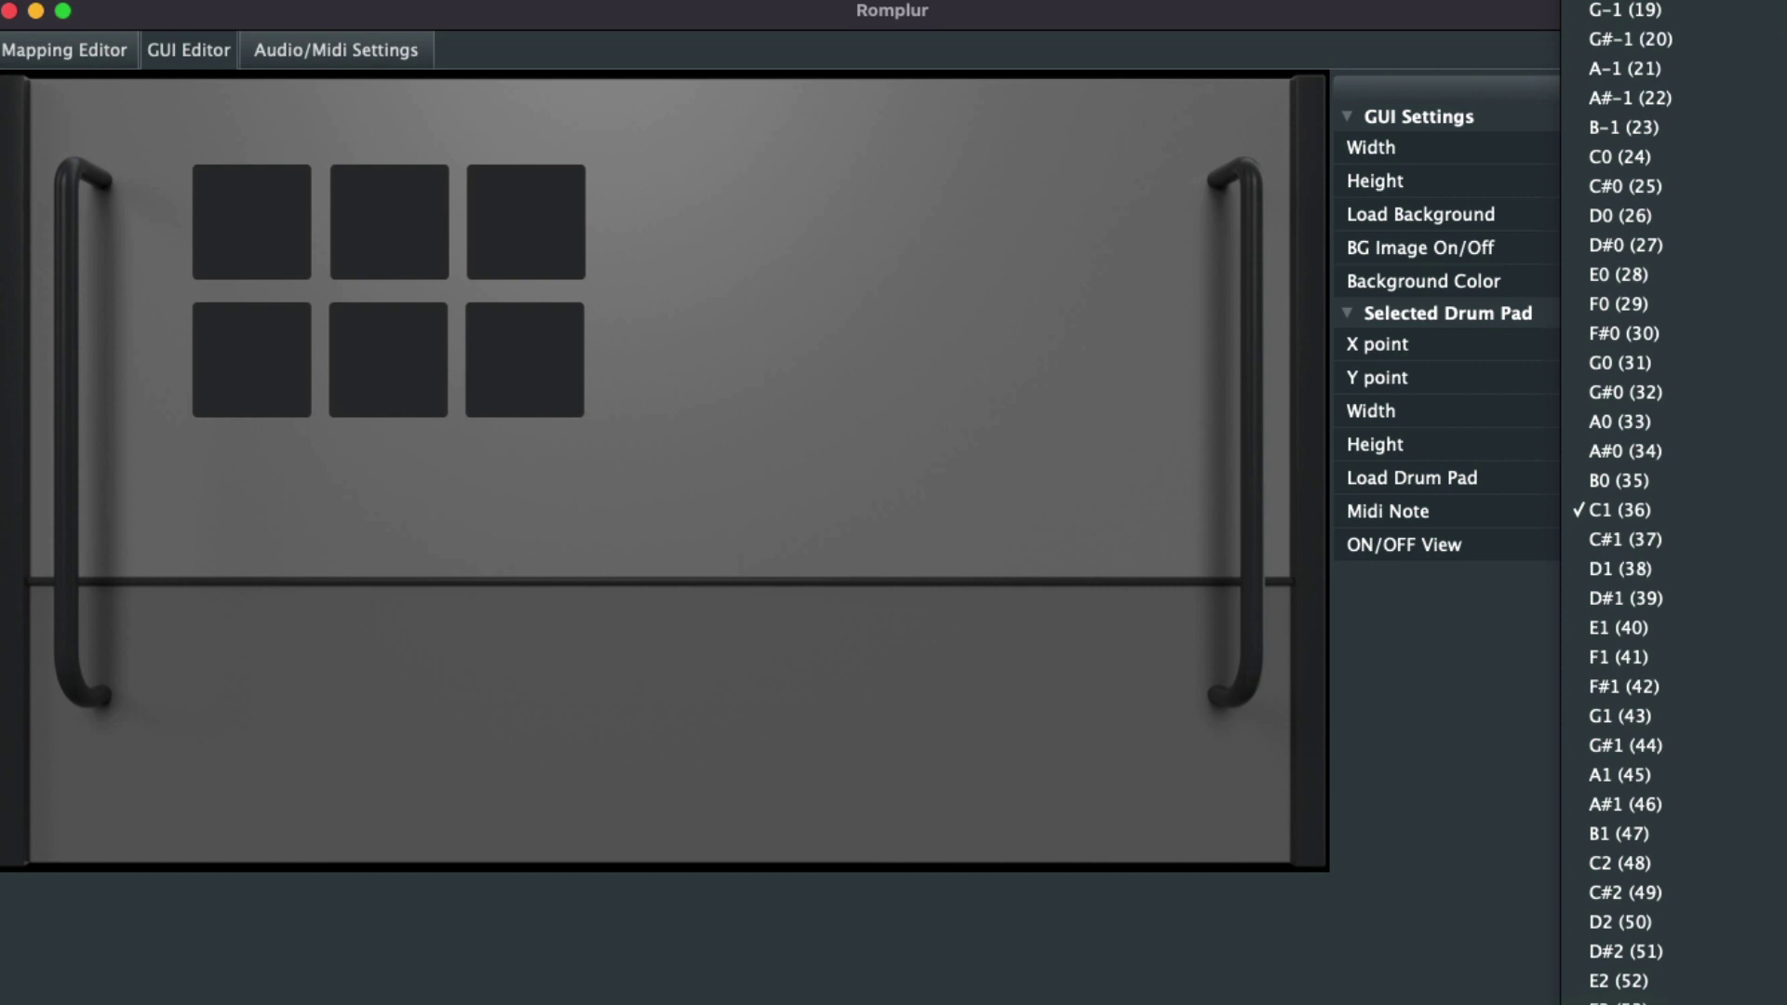
{"action": "left_click", "coordinate": [1623, 1004]}
Assign new MIDI notes to the first and middle drum pads in the lower row.
{"action": "left_click", "coordinate": [292, 347]}
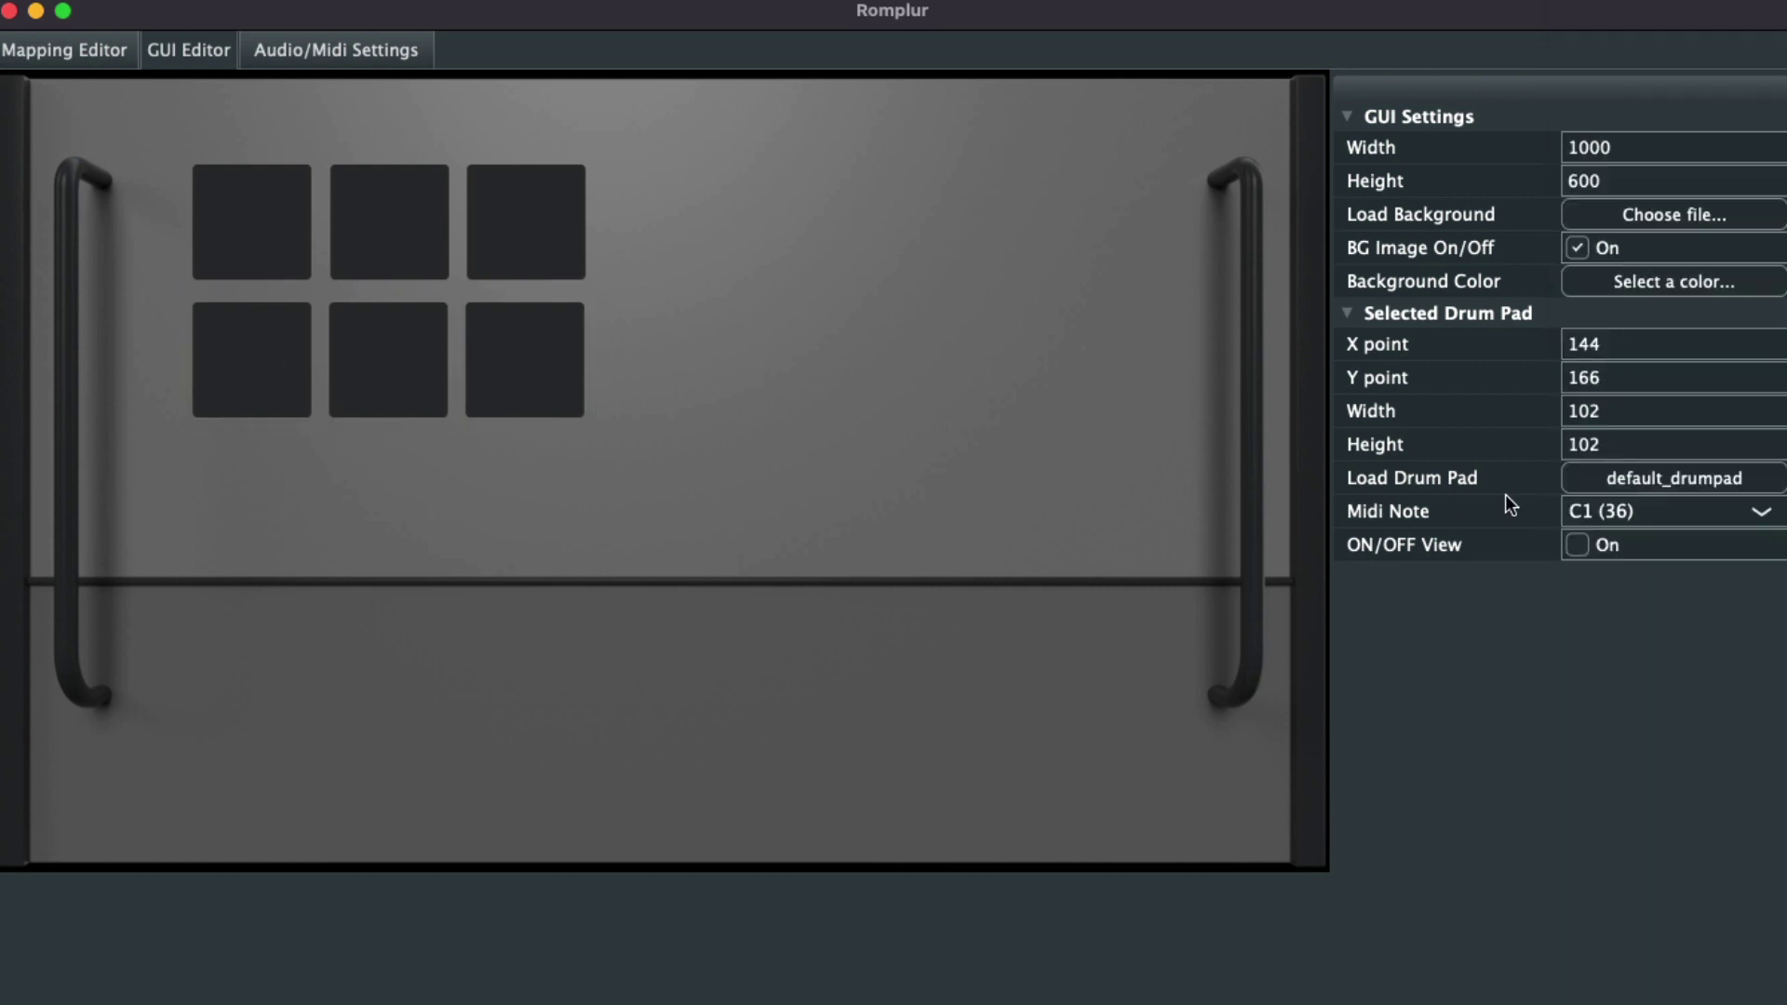
{"action": "left_click", "coordinate": [1636, 512]}
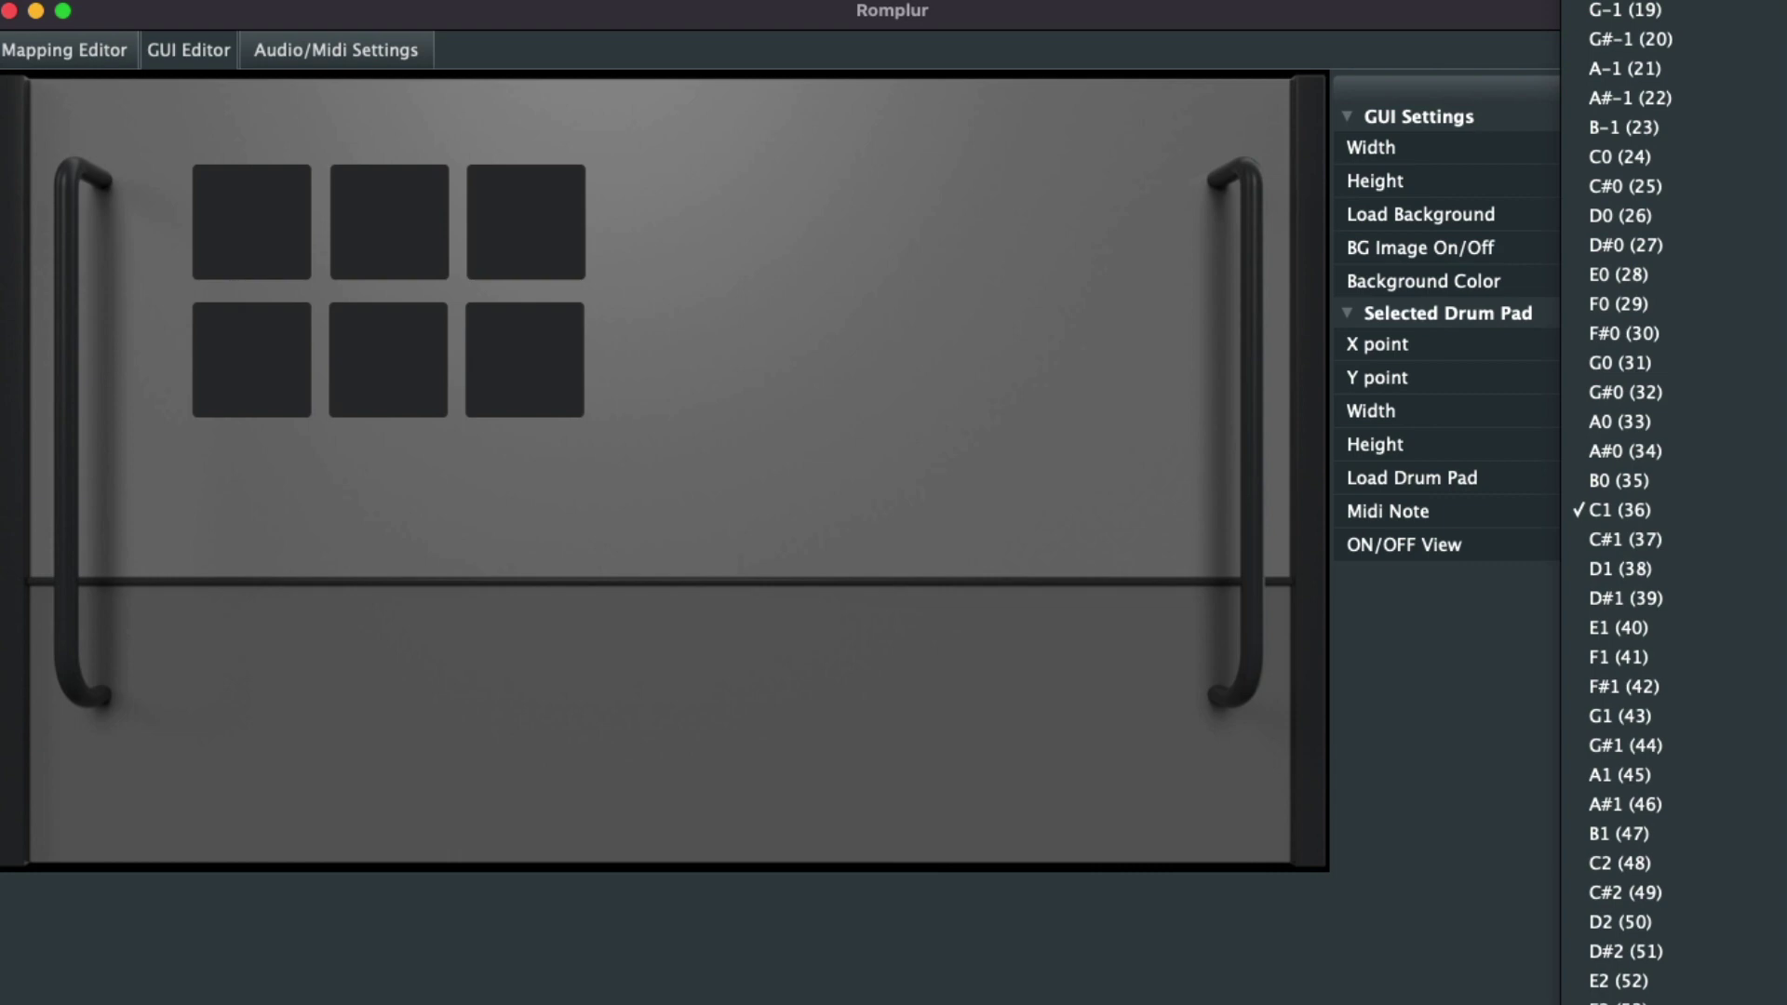
{"action": "left_click", "coordinate": [1624, 923]}
{"action": "left_click", "coordinate": [423, 395]}
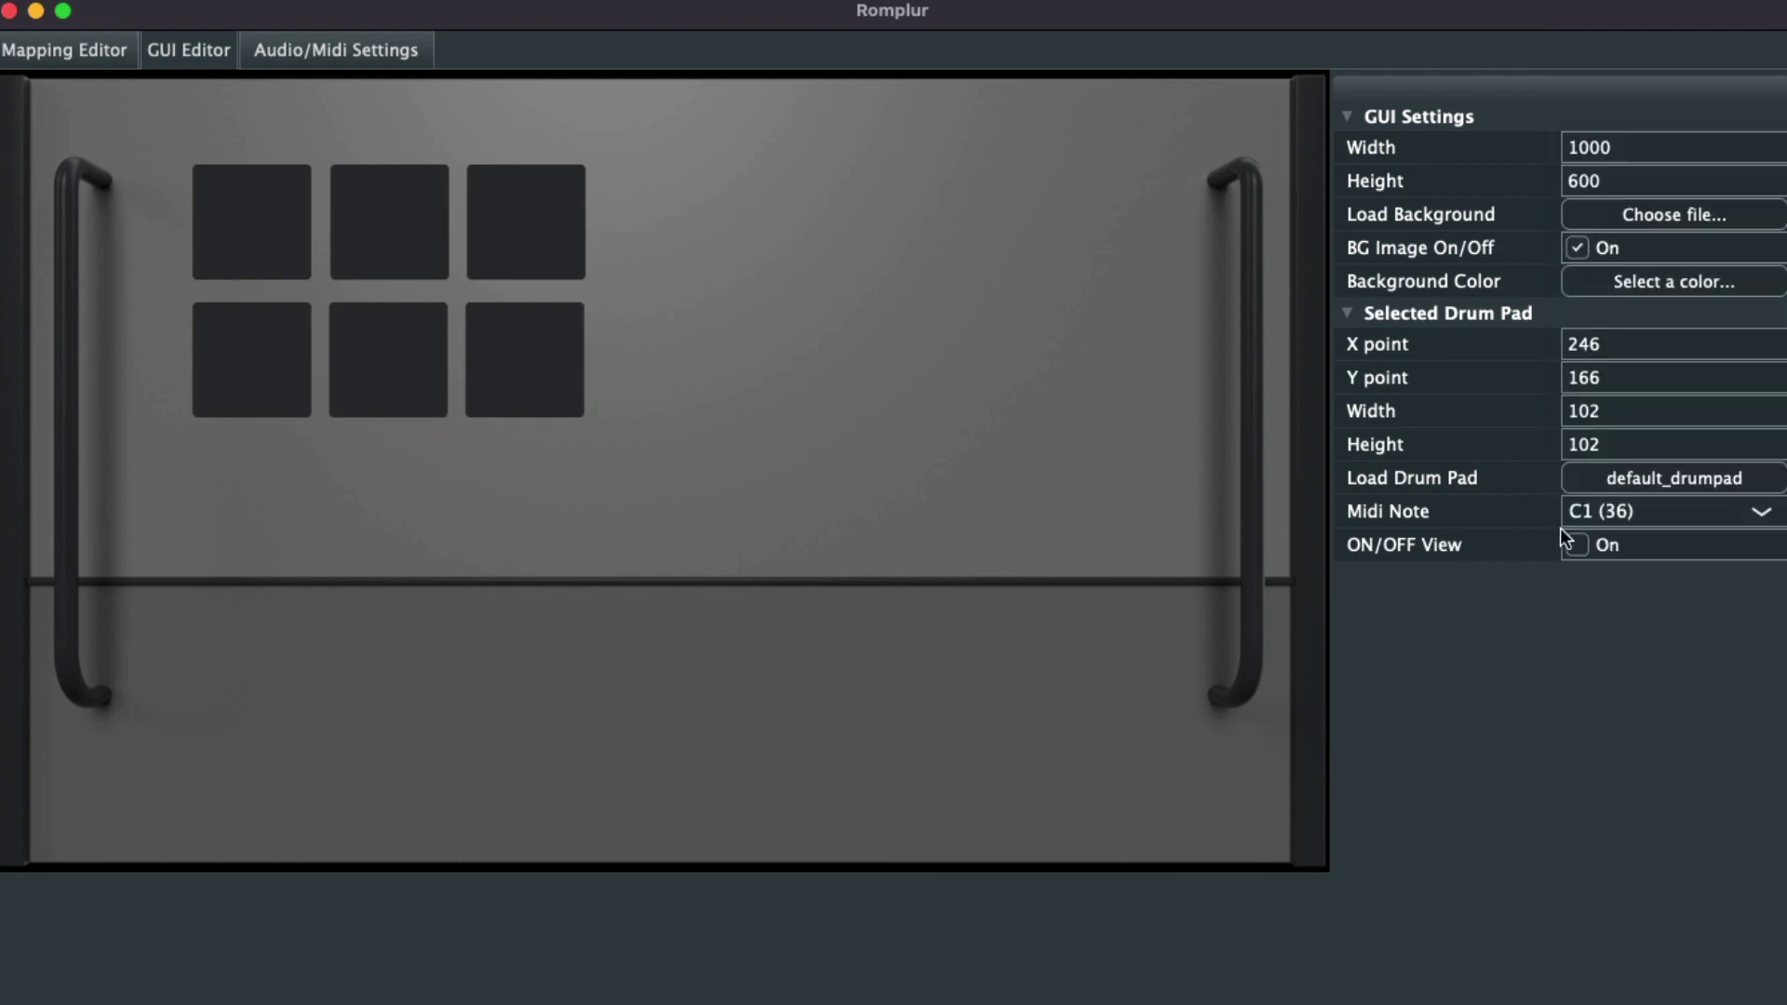
{"action": "left_click", "coordinate": [1633, 512]}
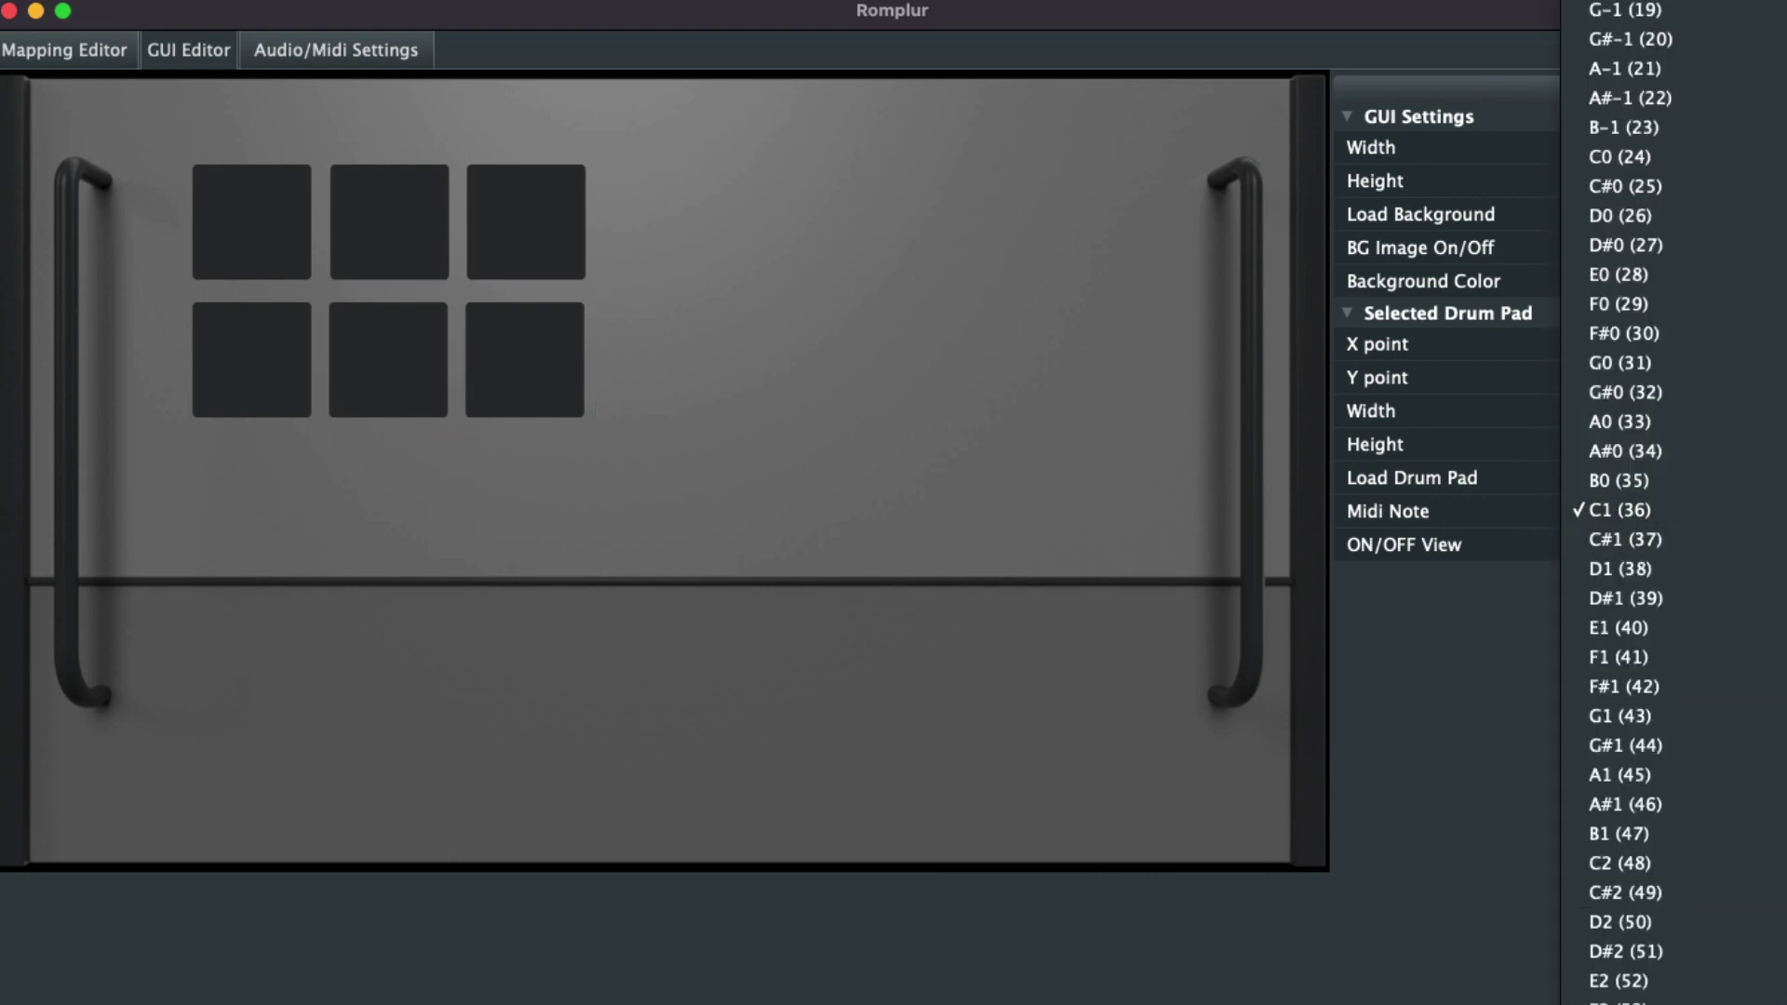
{"action": "left_click", "coordinate": [1621, 1001]}
Set the MIDI note of the third drum pad in the lower row to F#3 (66).
{"action": "left_click", "coordinate": [557, 355]}
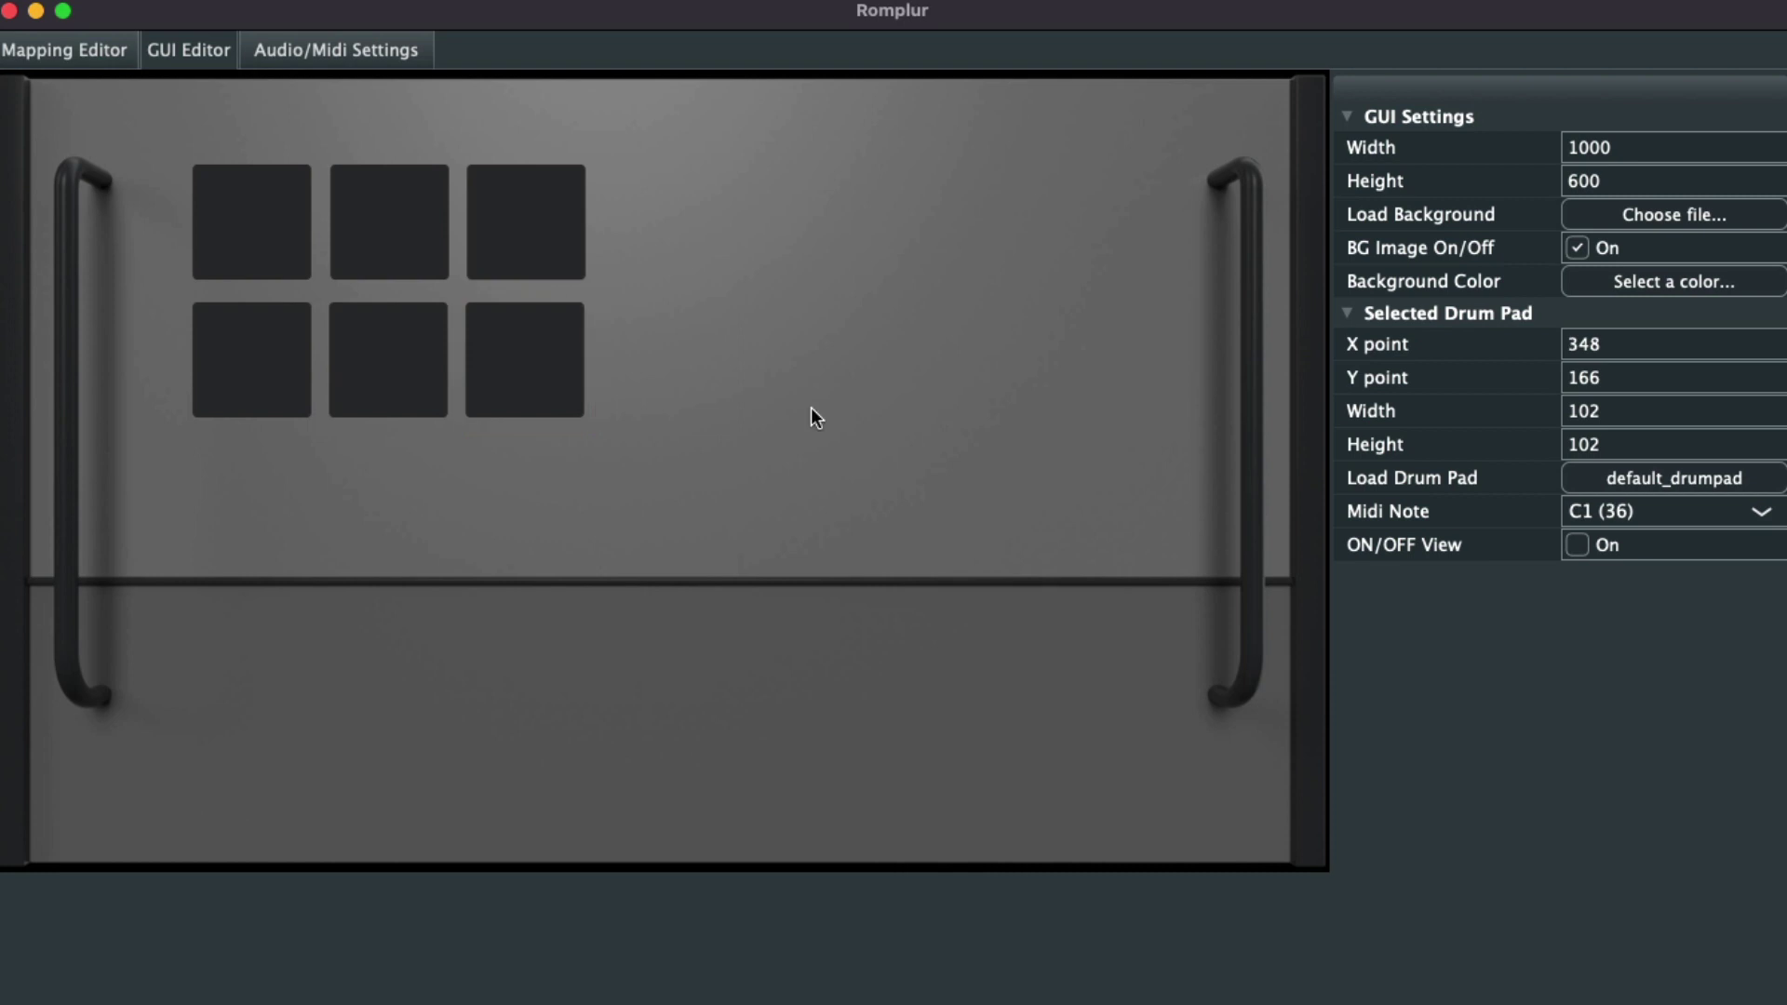
{"action": "left_click", "coordinate": [1605, 508]}
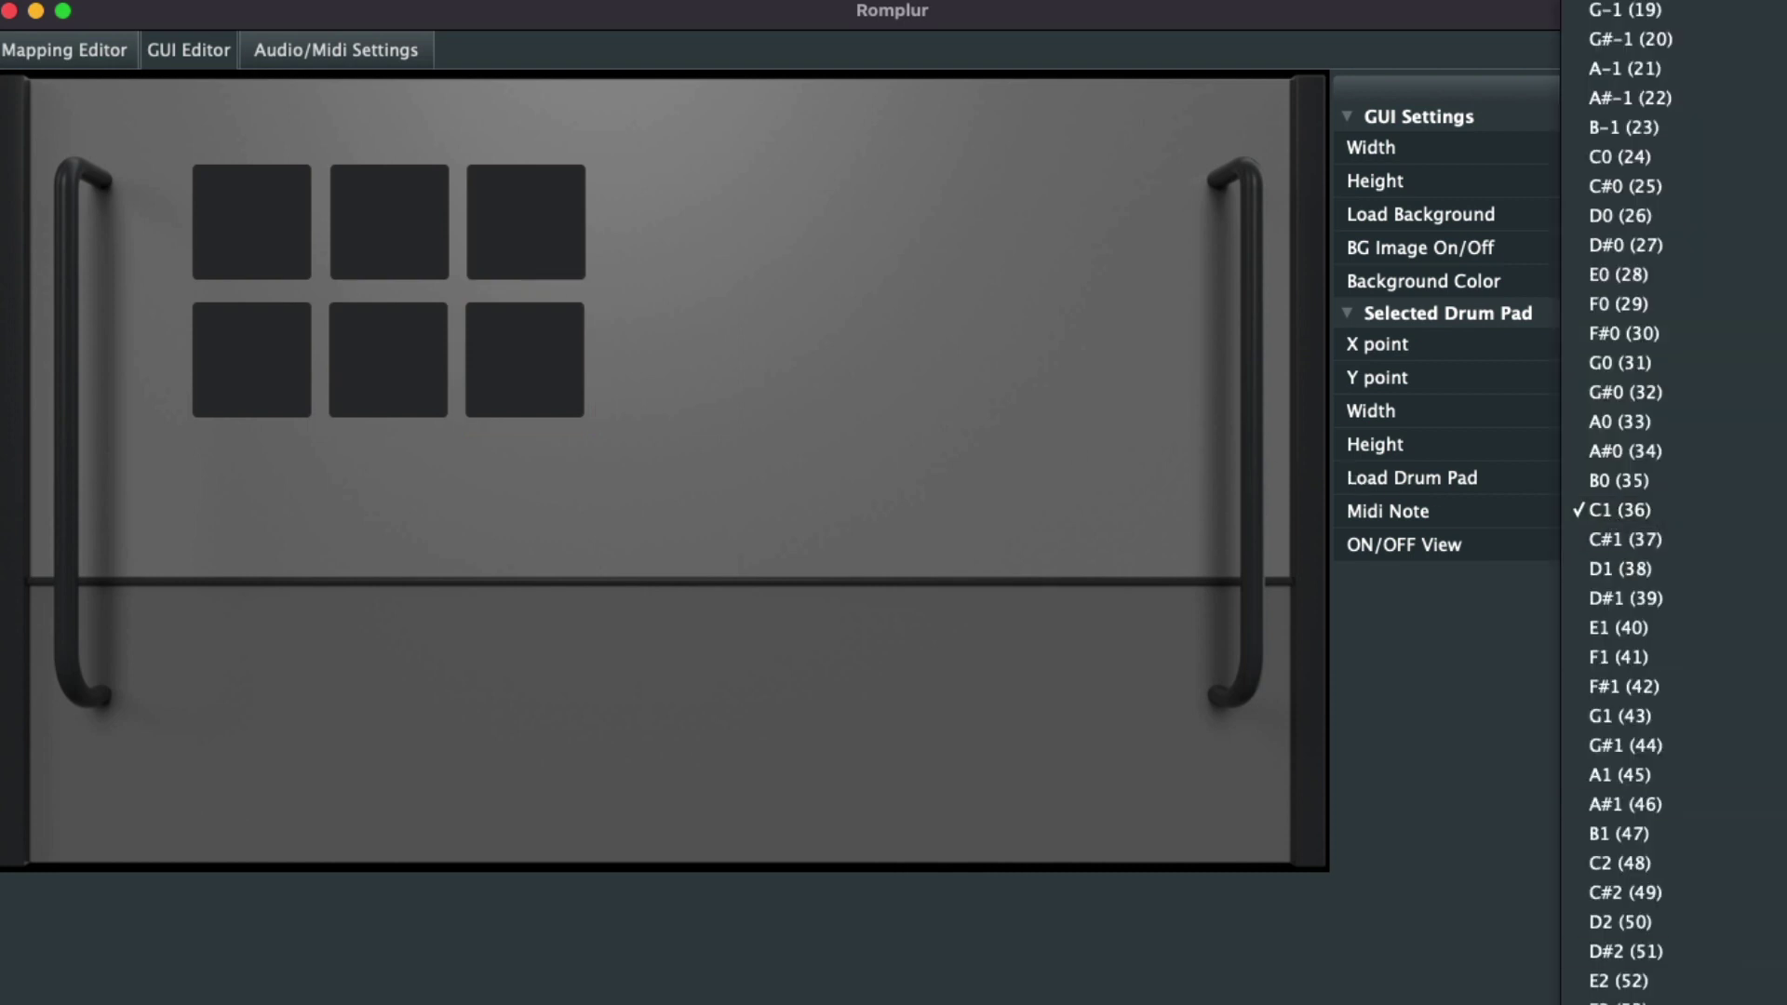
{"action": "left_click", "coordinate": [1621, 1001]}
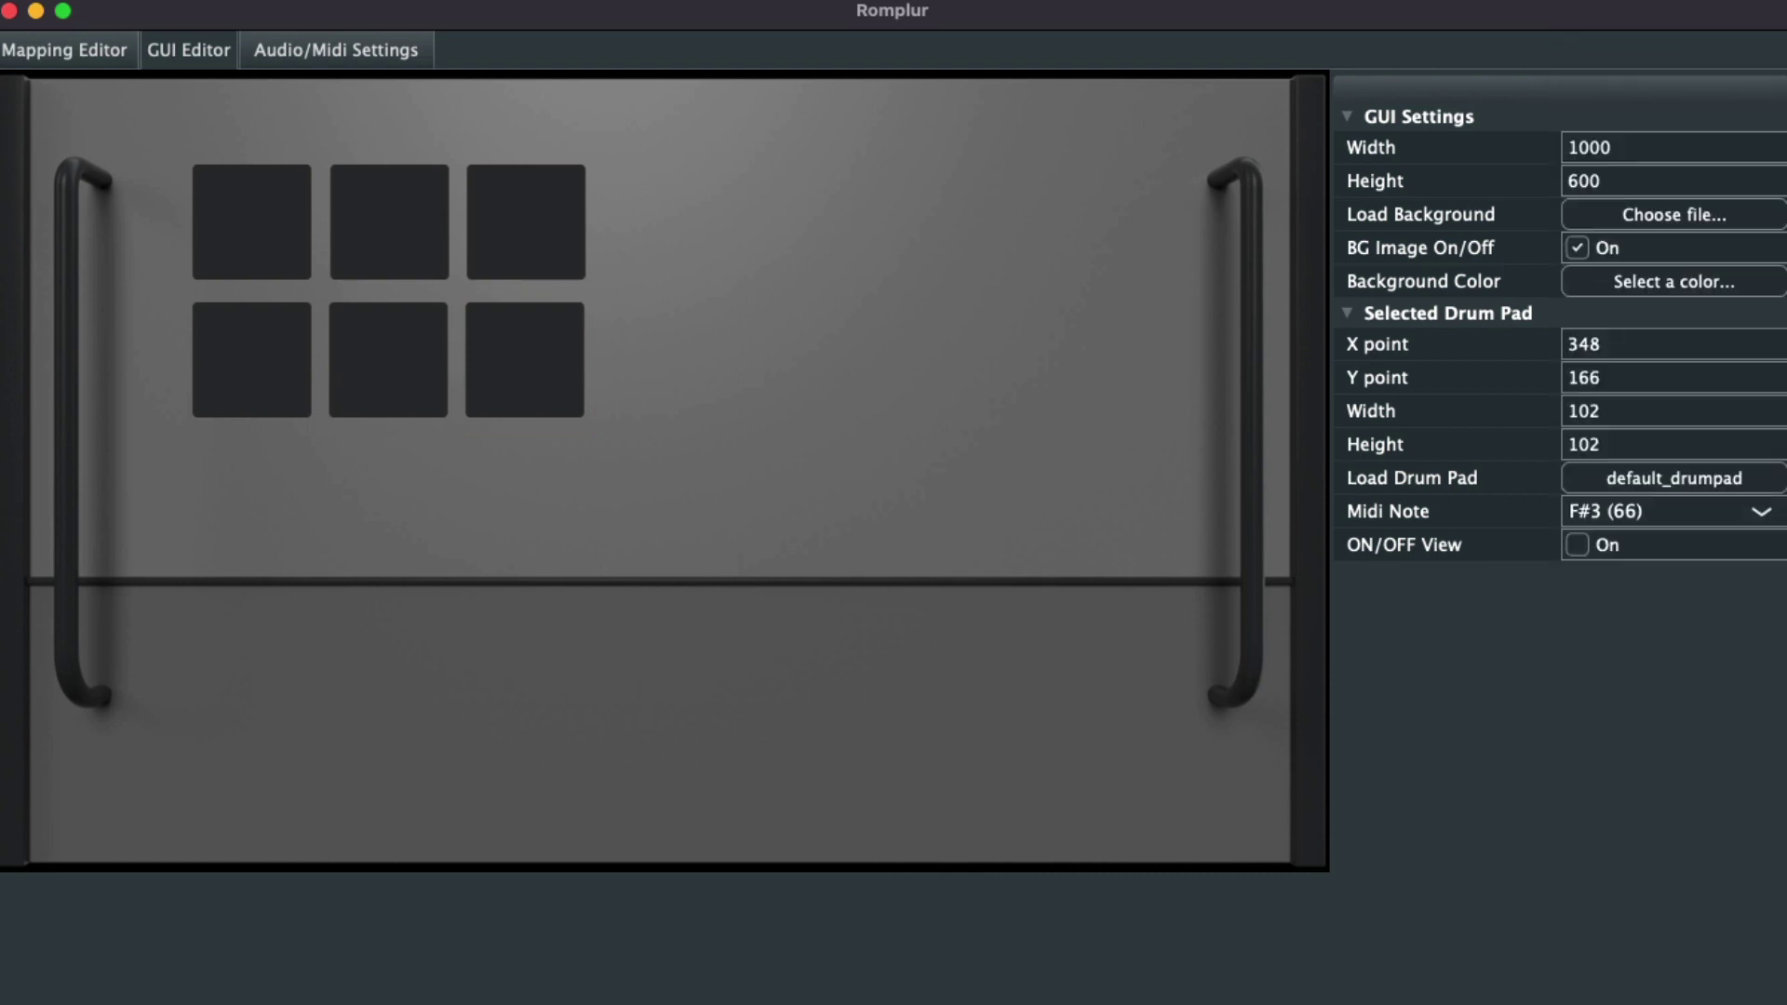
Add a drop-down in the upper panel area beside the pads, resize it to about 244 × 71, and centre its text.
{"action": "left_click", "coordinate": [889, 387]}
{"action": "right_click", "coordinate": [867, 239]}
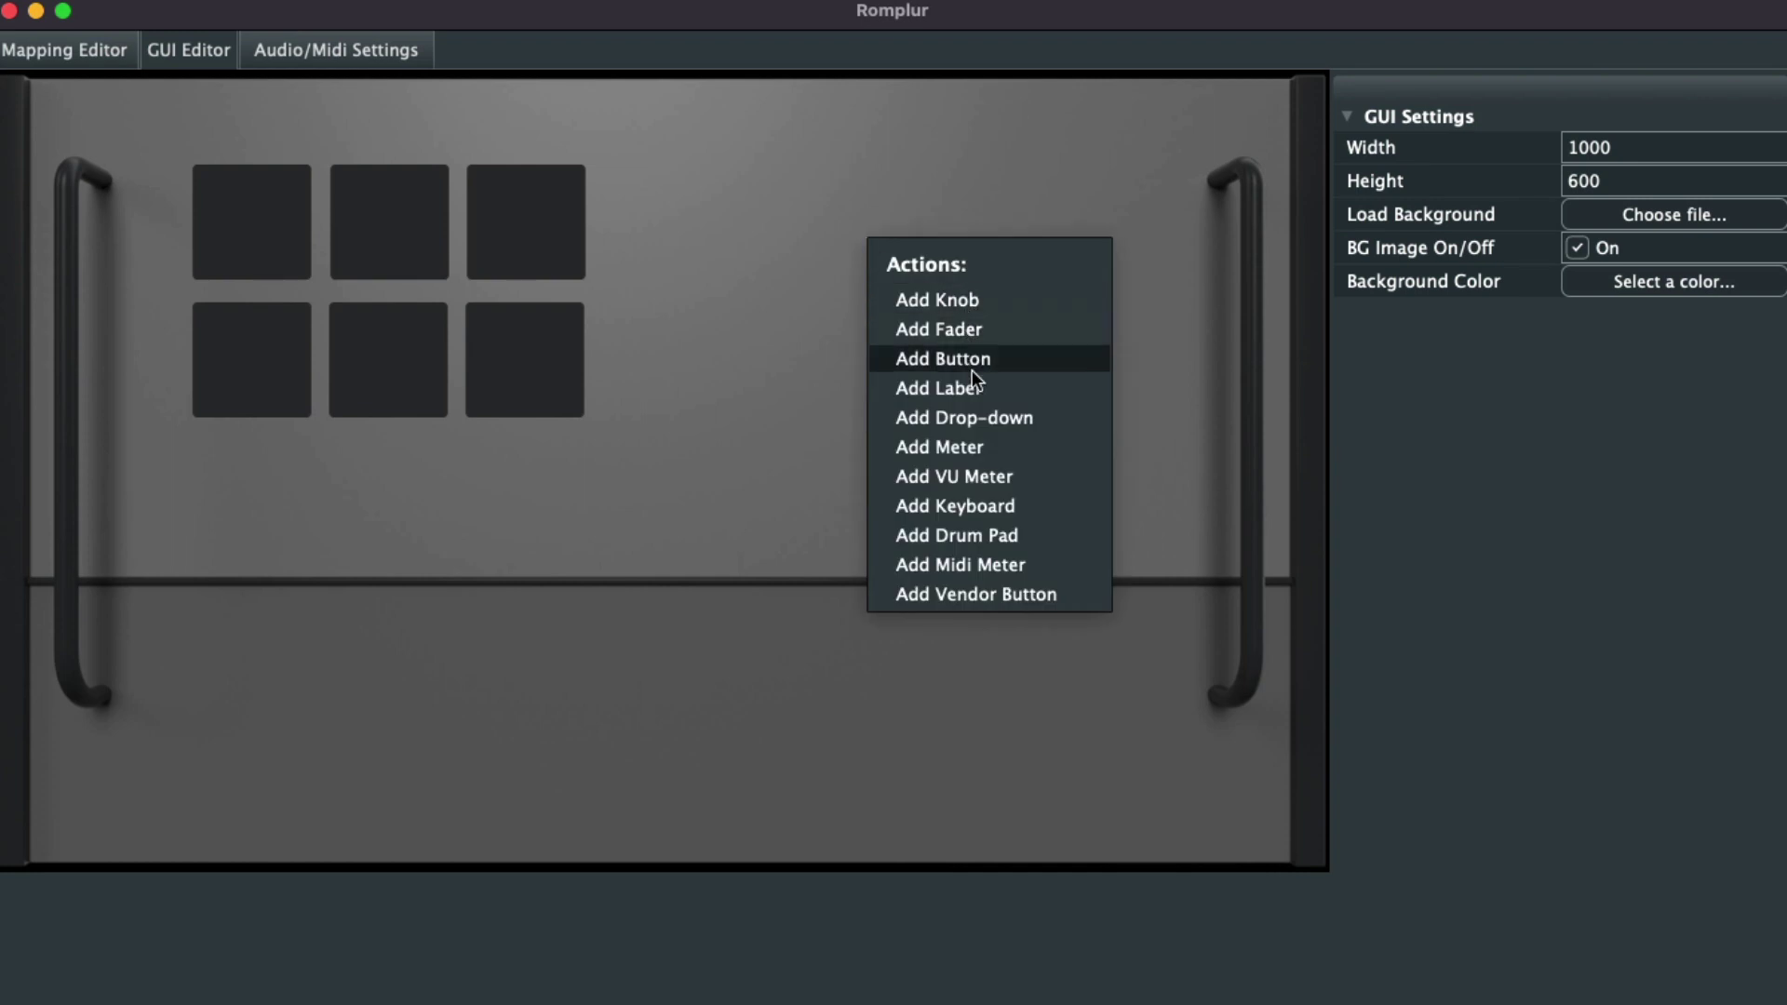
{"action": "left_click", "coordinate": [973, 417]}
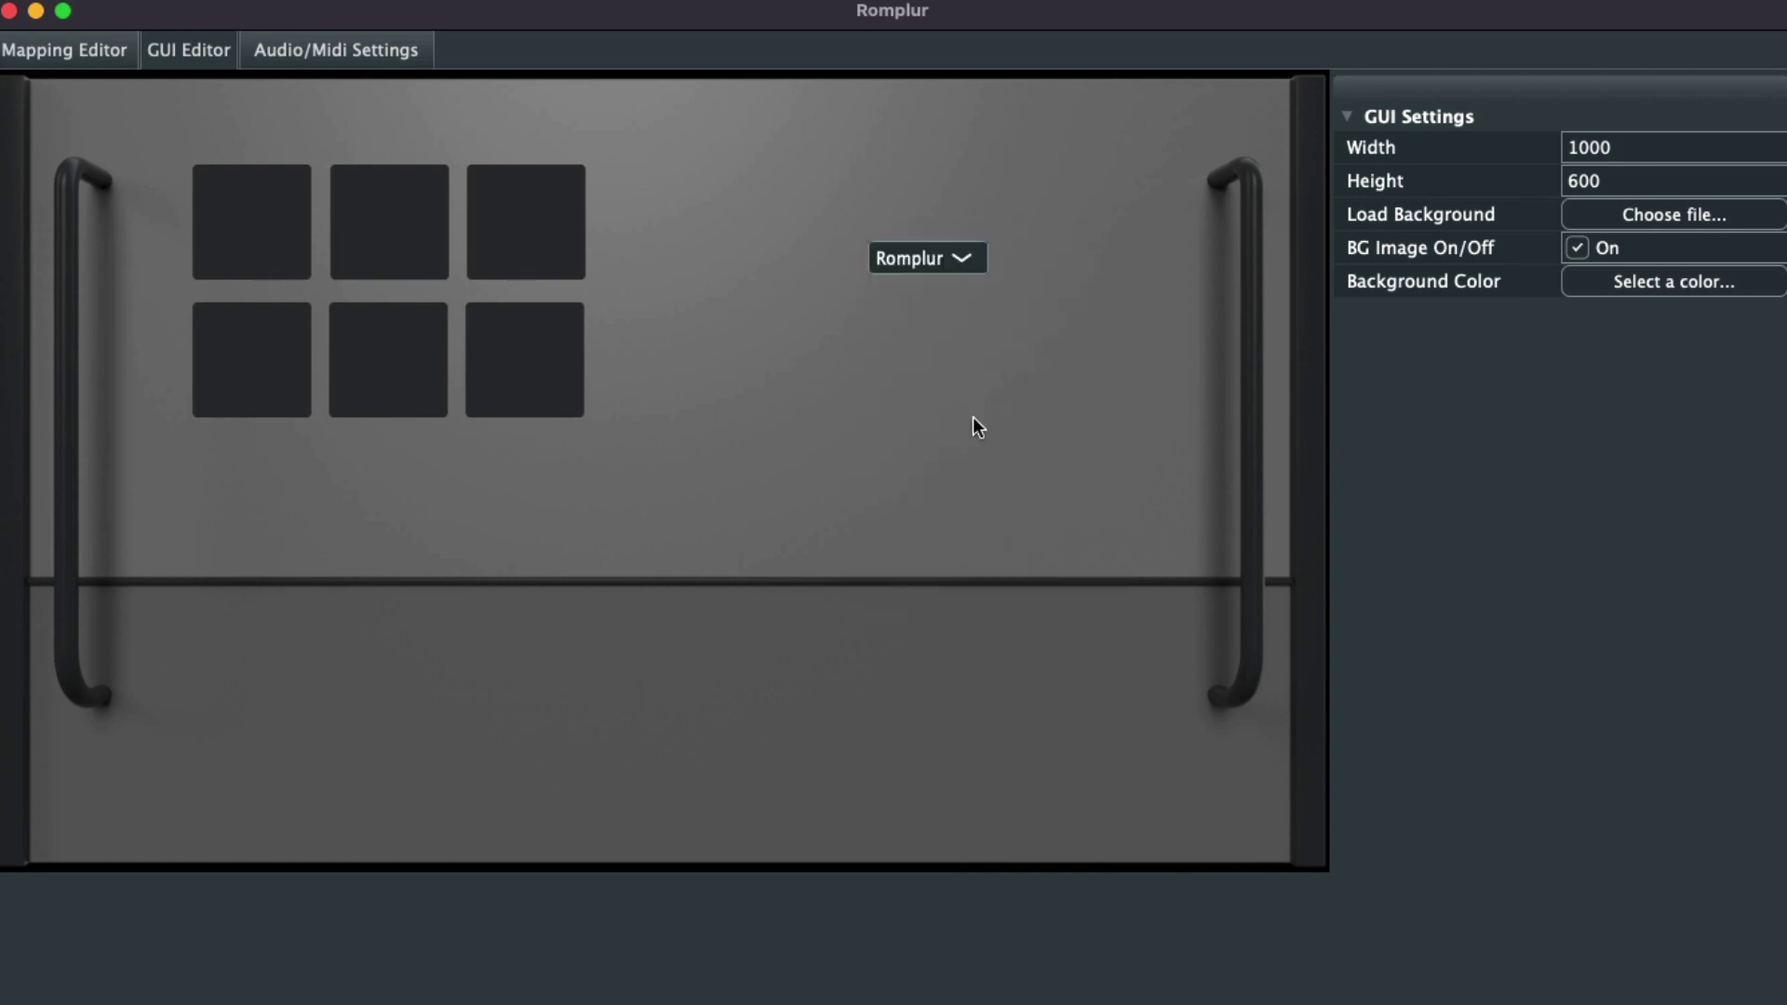
{"action": "left_click", "coordinate": [949, 256]}
{"action": "left_click_drag", "start_coordinate": [984, 272], "coordinate": [1194, 337]}
{"action": "left_click", "coordinate": [1578, 613]}
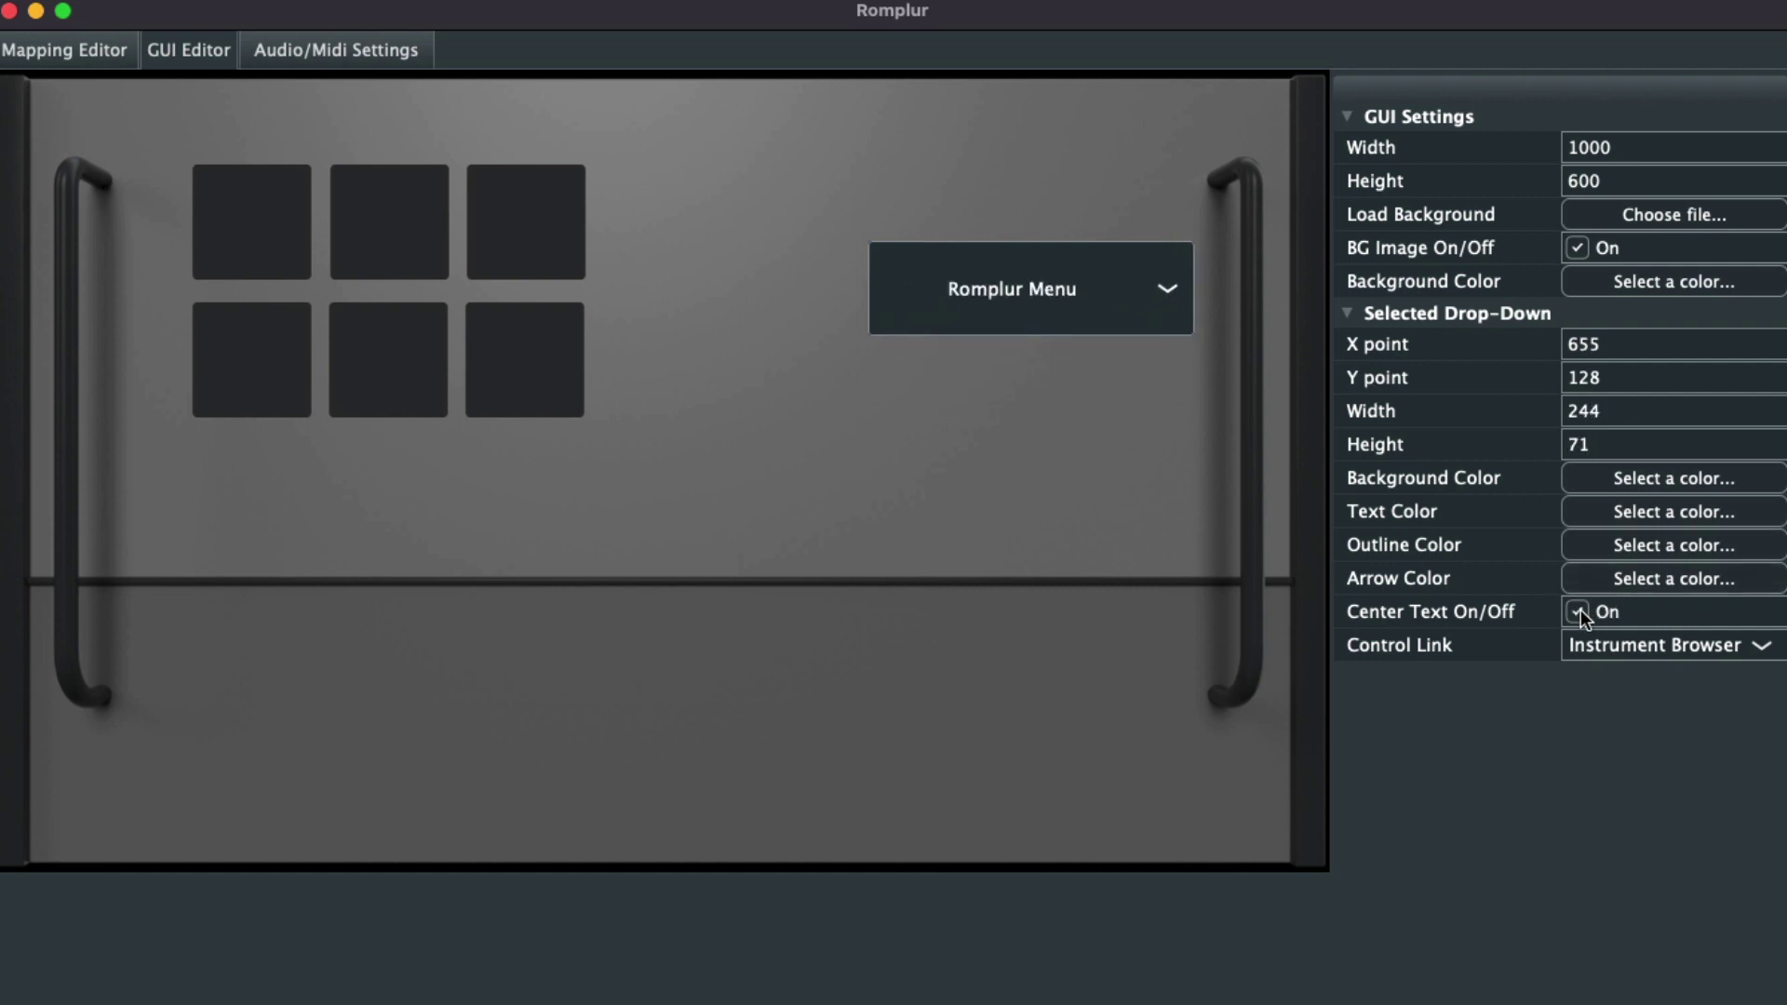
Add a VU meter and place it just below the Romplur Menu drop-down.
{"action": "right_click", "coordinate": [907, 421]}
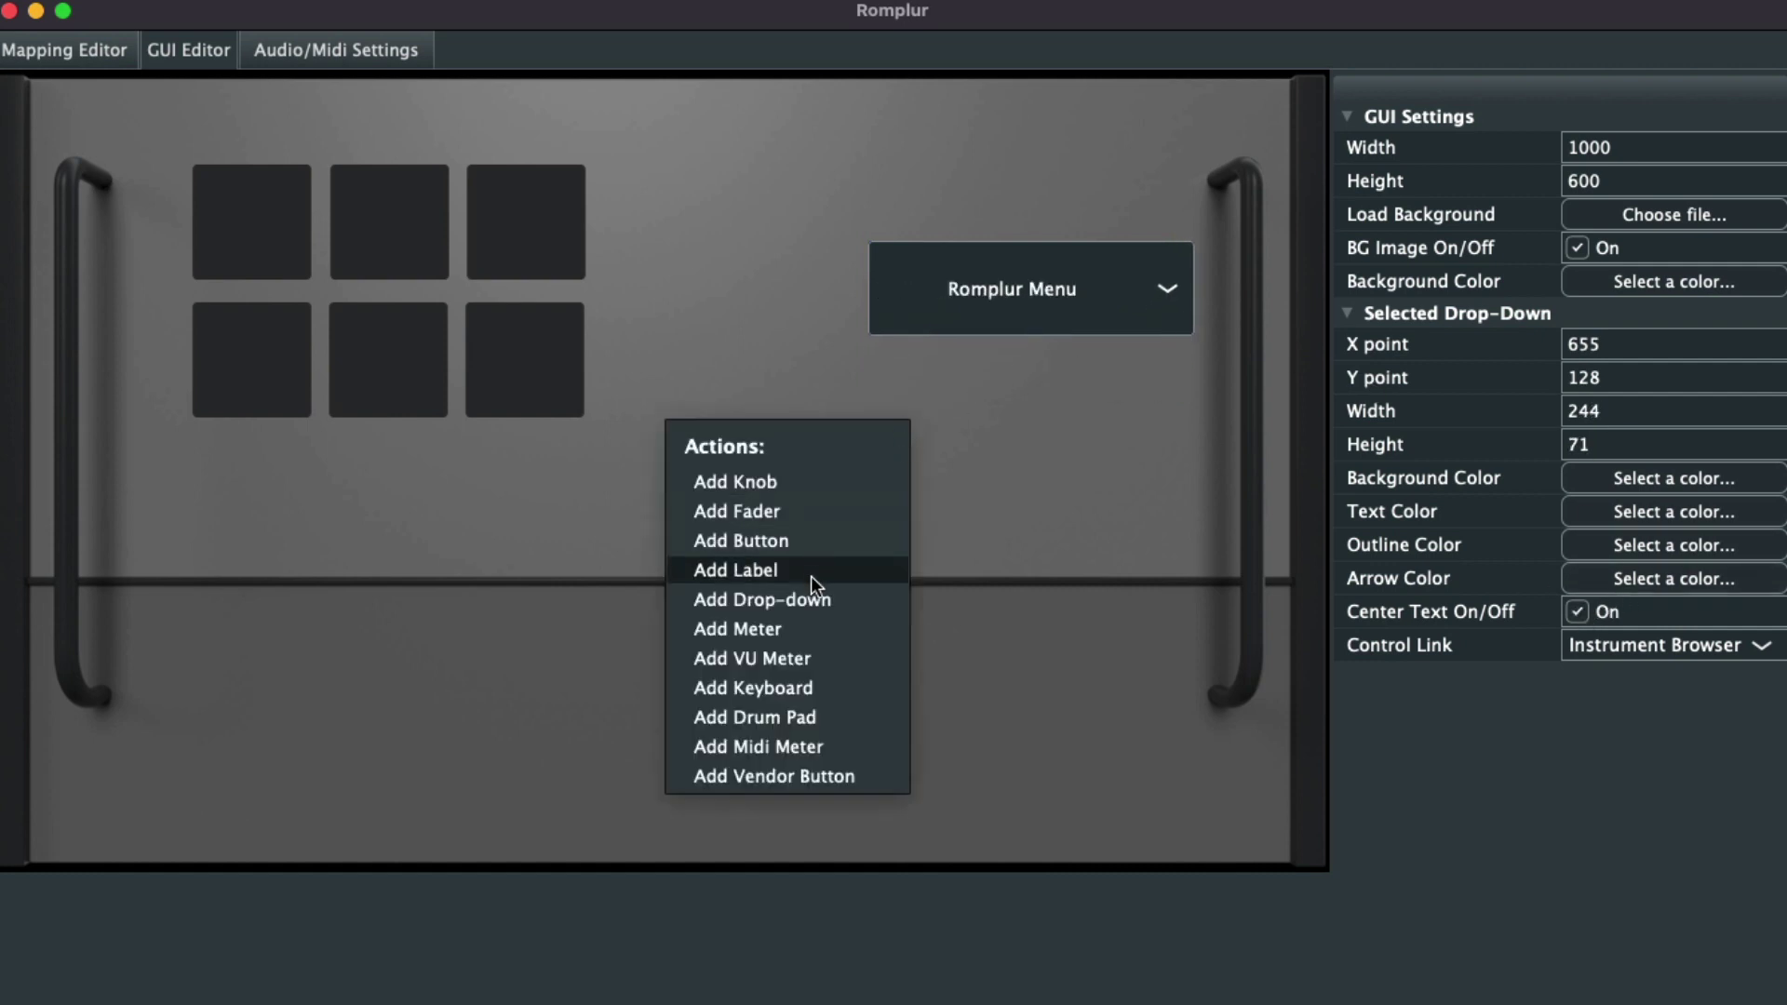
{"action": "left_click", "coordinate": [789, 656]}
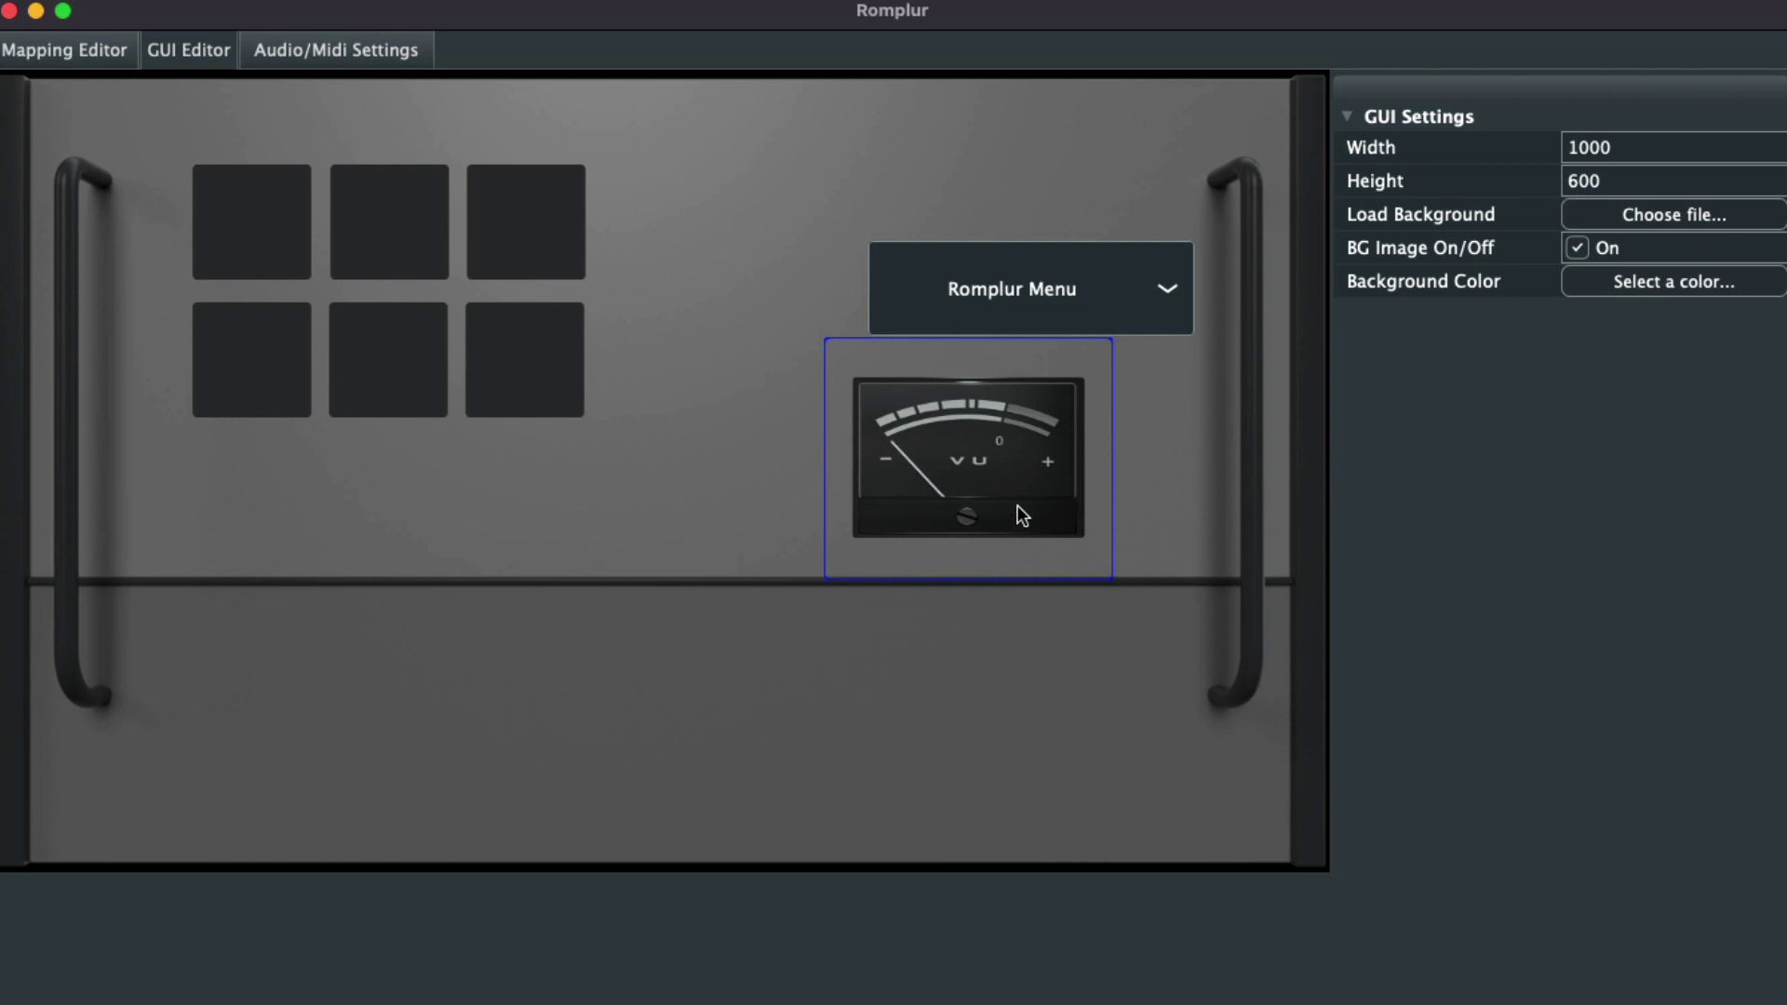
{"action": "left_click_drag", "start_coordinate": [1022, 514], "coordinate": [1073, 482]}
Raise the drop-down to about Y 103, shrink it to about 242 × 53, and reposition the VU meter beneath it at about X 667, Y 166.
{"action": "left_click", "coordinate": [1049, 296]}
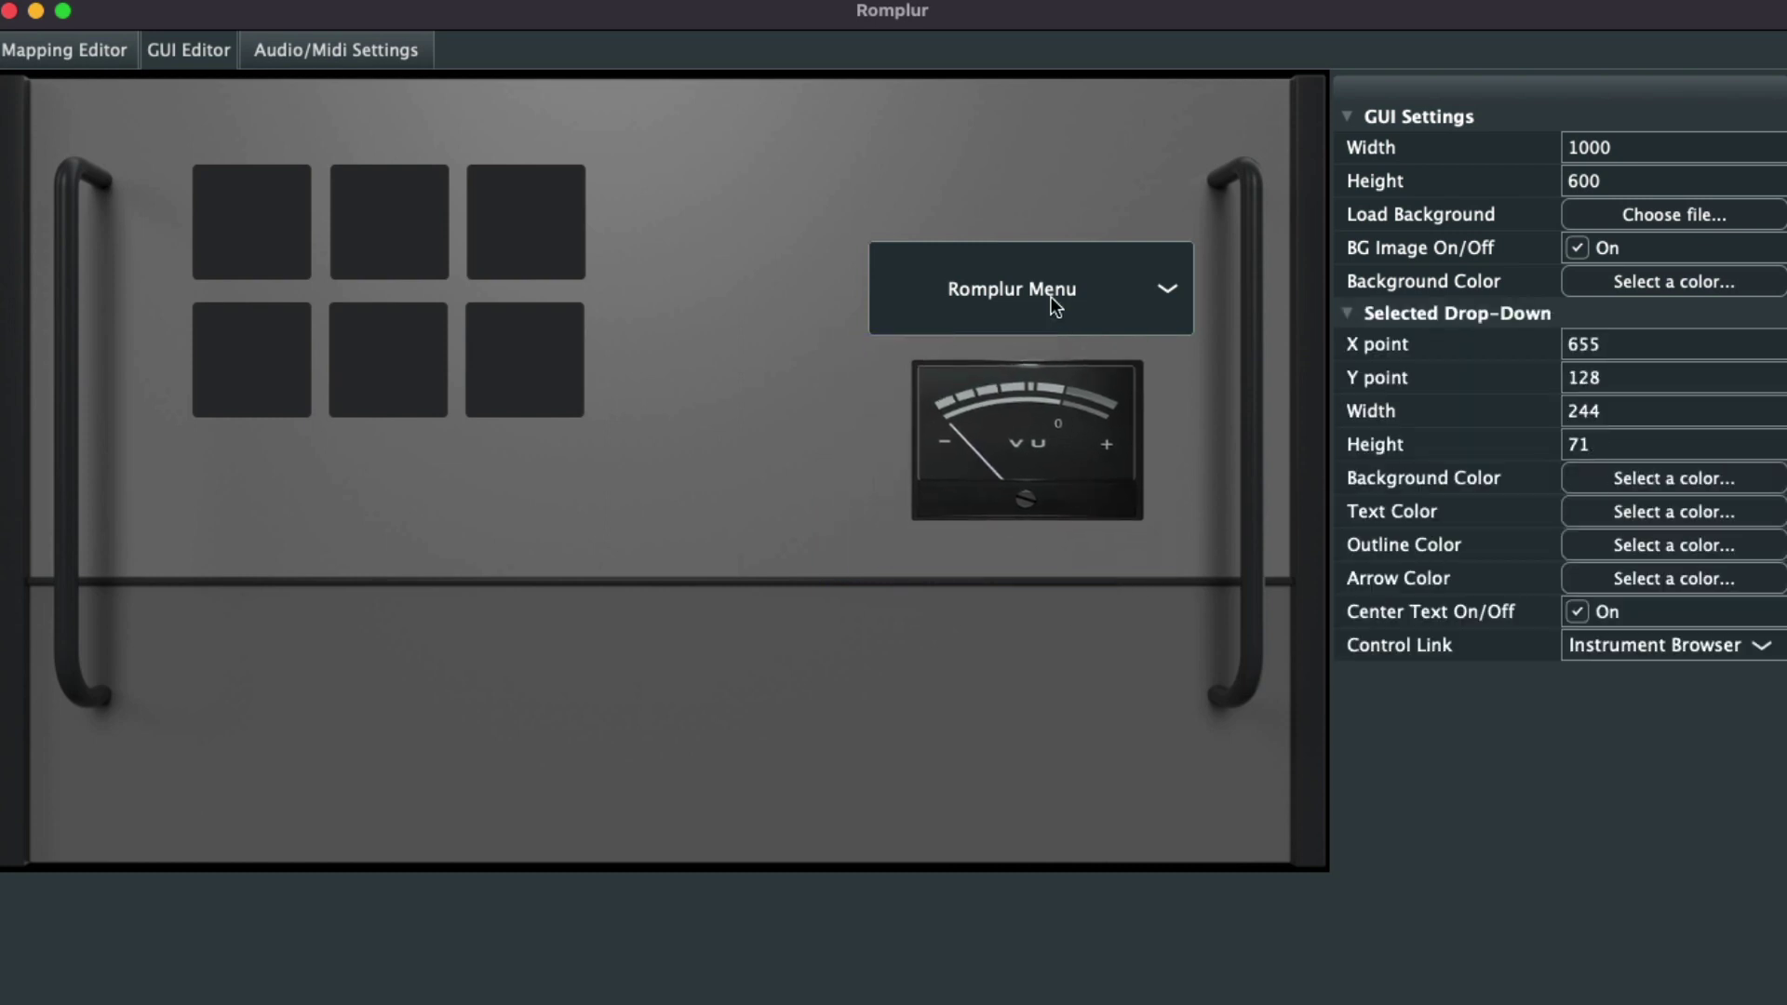
{"action": "left_click_drag", "start_coordinate": [1050, 296], "coordinate": [1052, 261]}
{"action": "left_click", "coordinate": [1040, 424]}
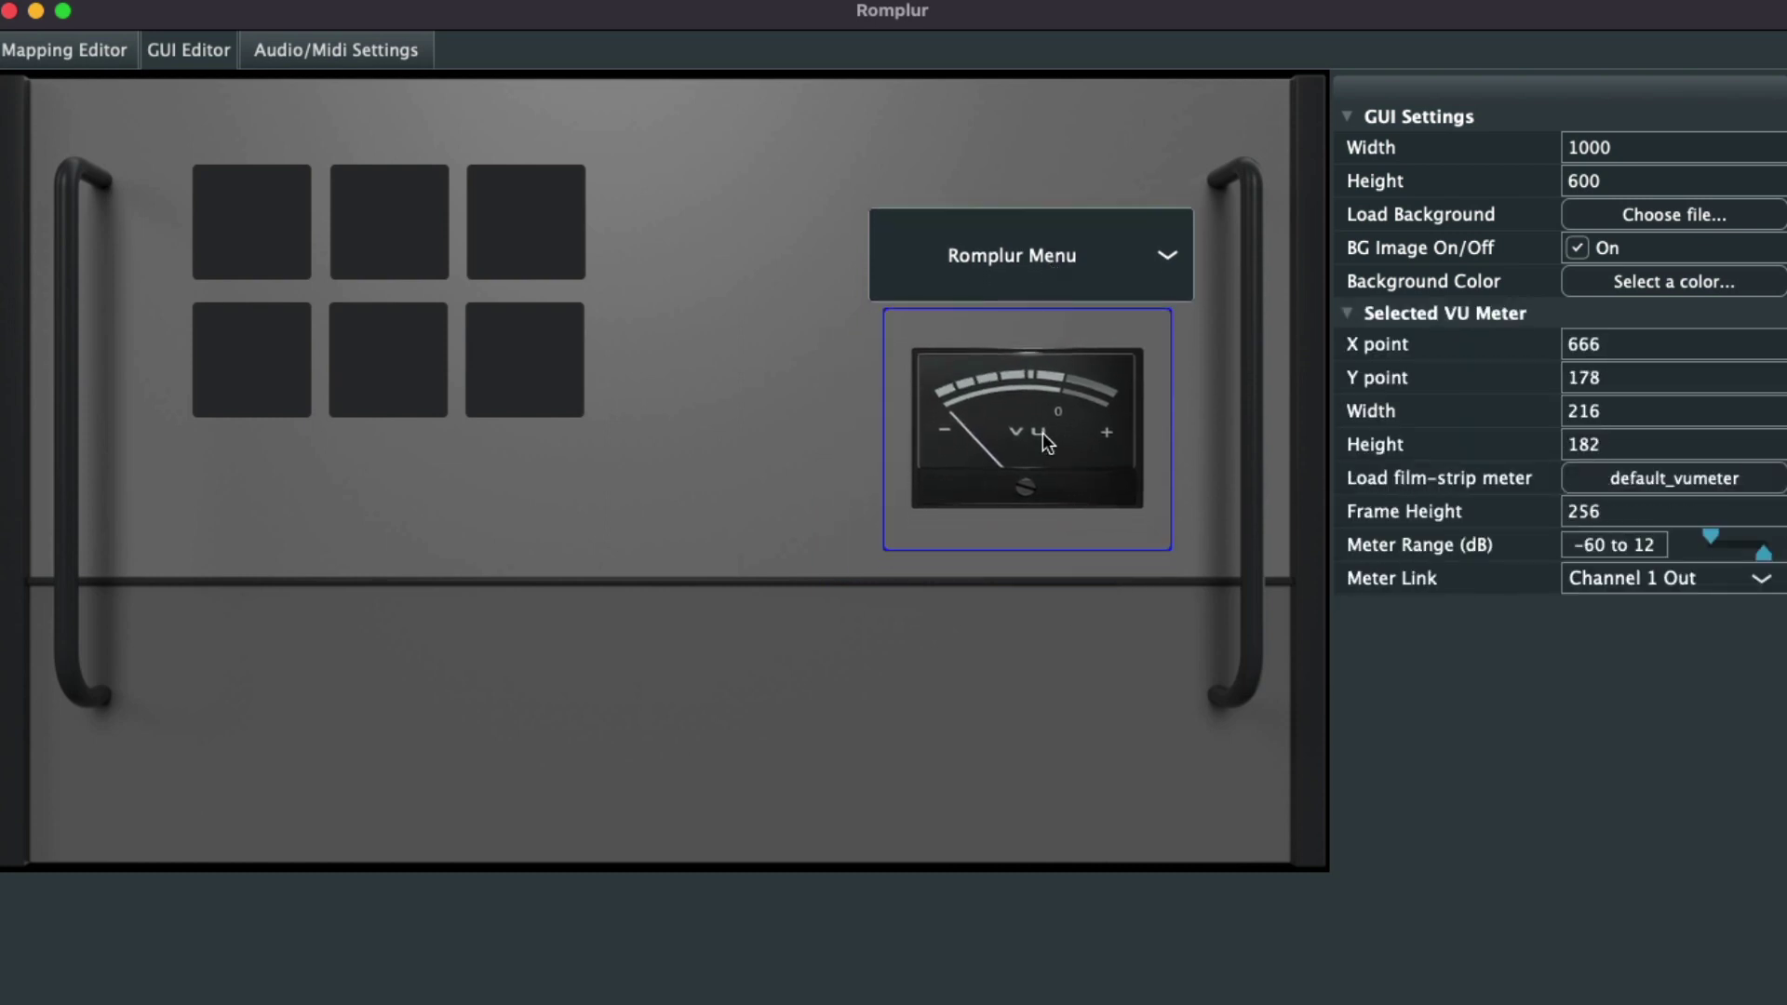
{"action": "left_click_drag", "start_coordinate": [1181, 288], "coordinate": [1179, 271]}
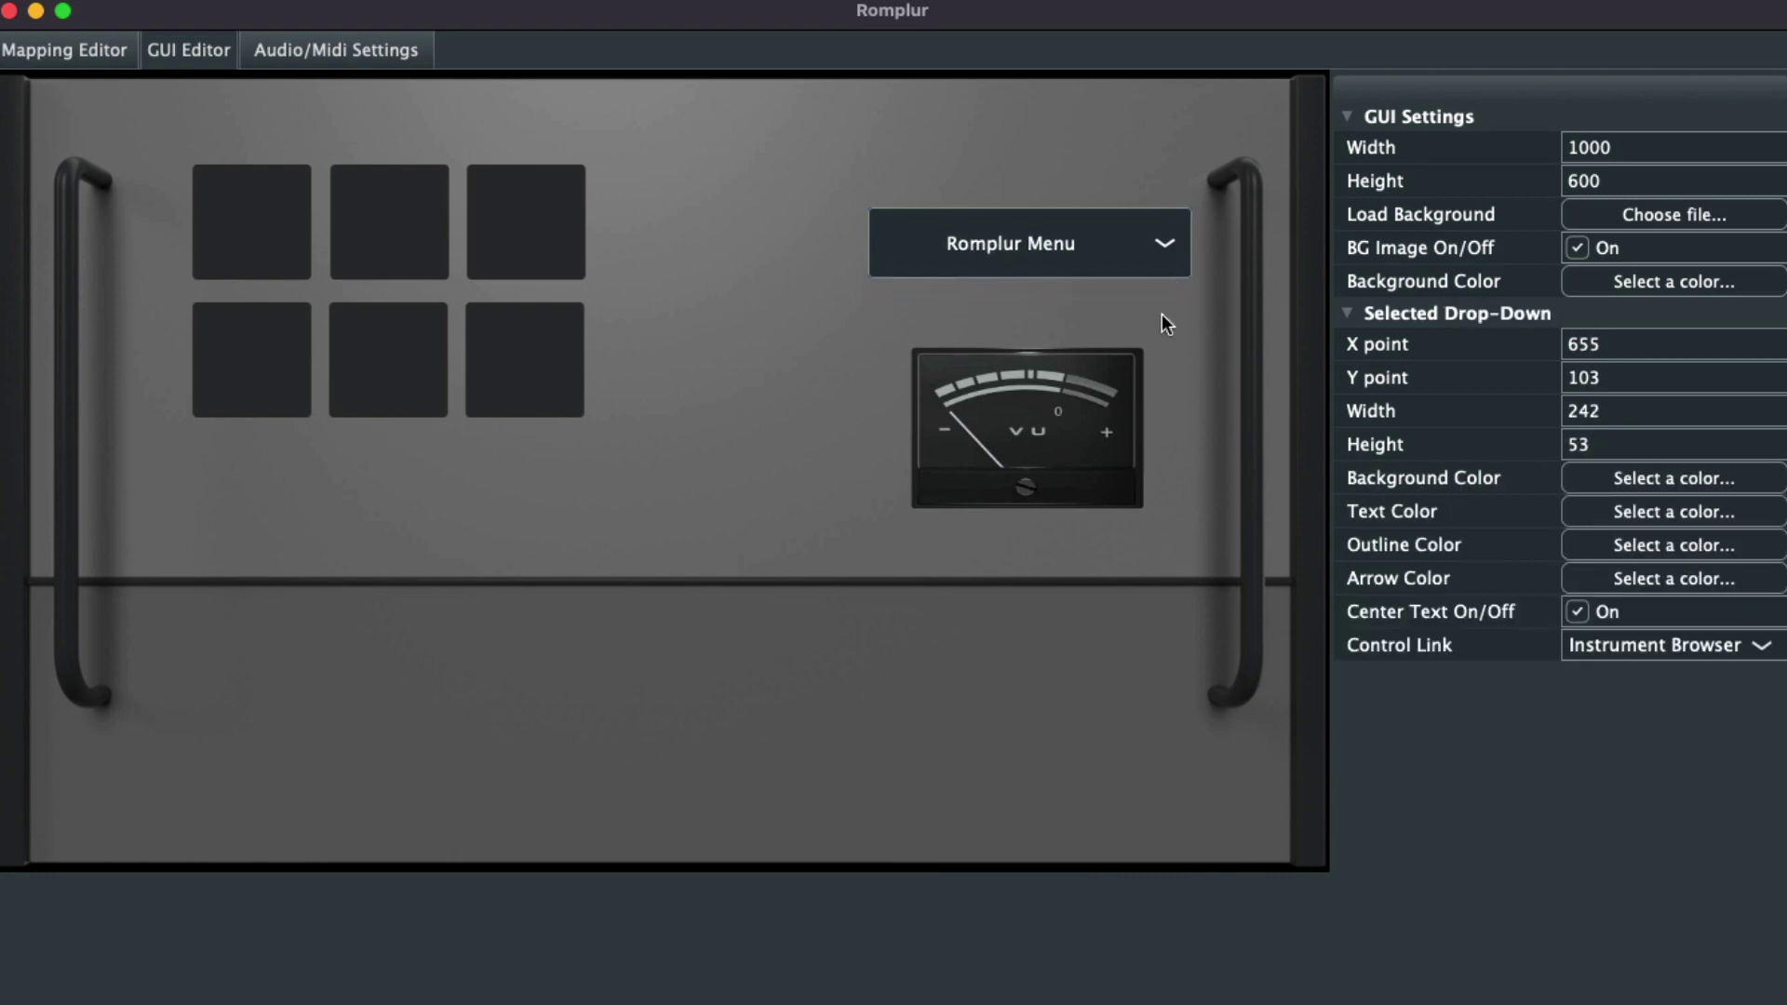
{"action": "left_click_drag", "start_coordinate": [1066, 428], "coordinate": [1068, 415]}
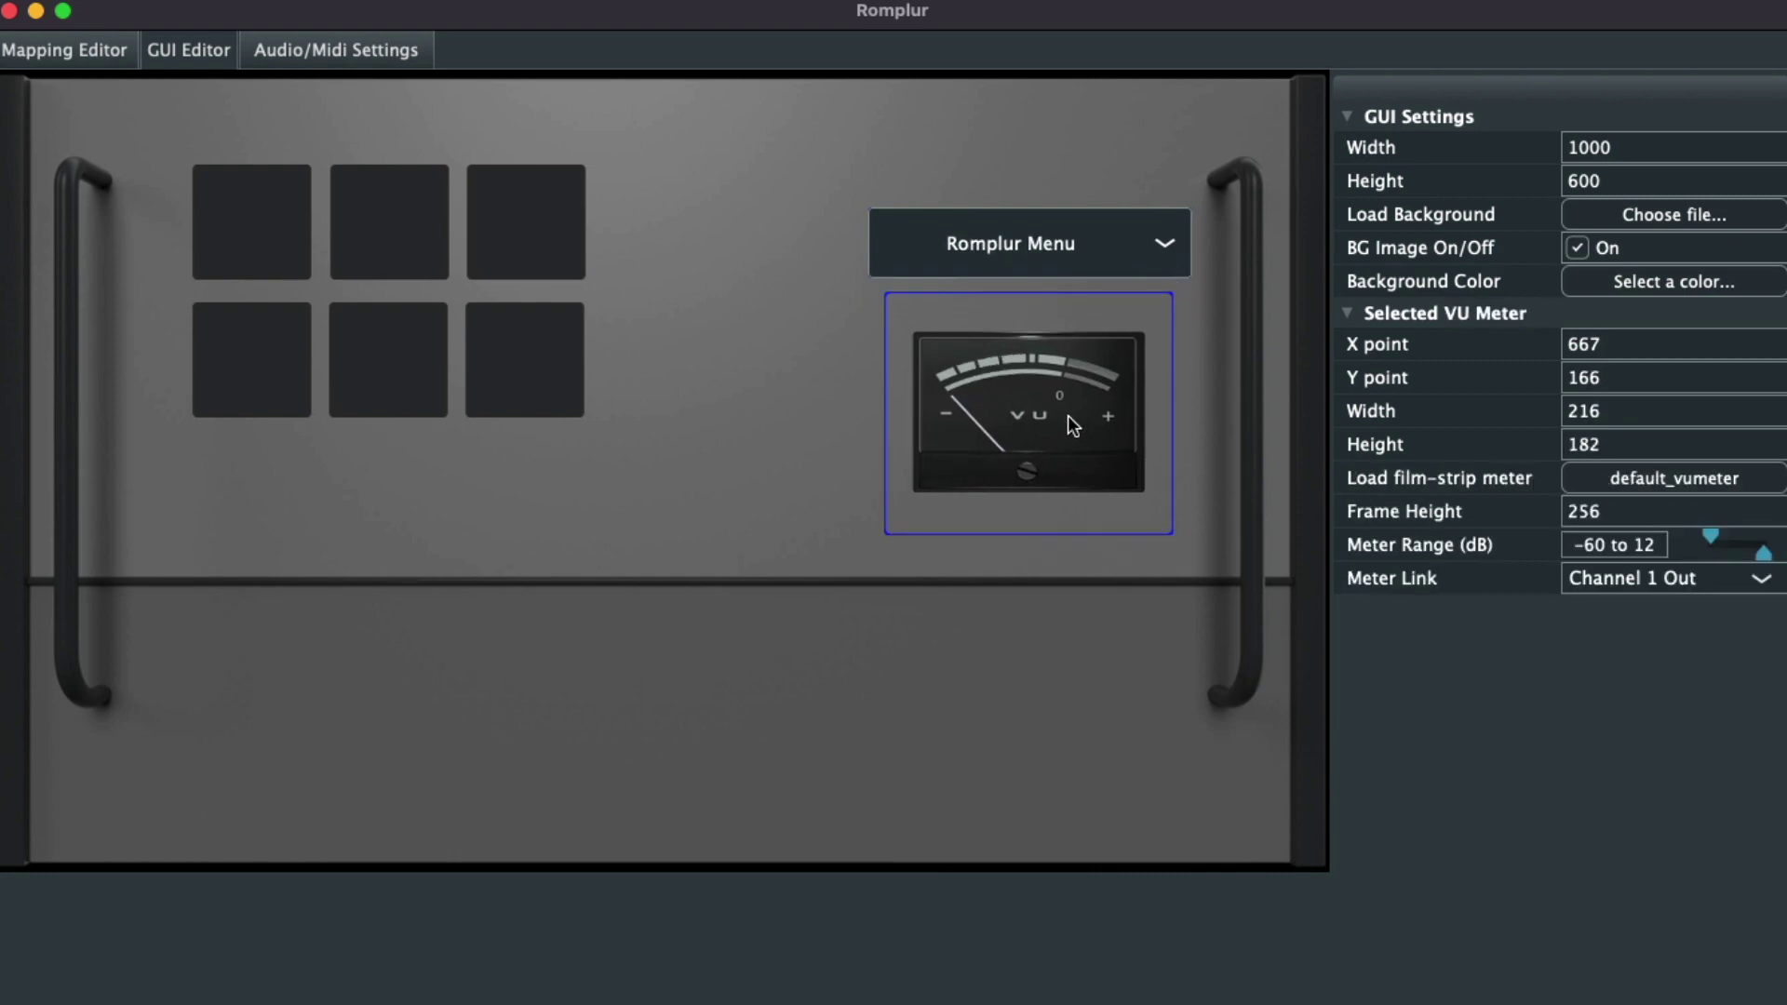
Import Snr (UpHigh).wav into the sample mapping with root note 60 and key range 58 to 60.
{"action": "left_click", "coordinate": [51, 58]}
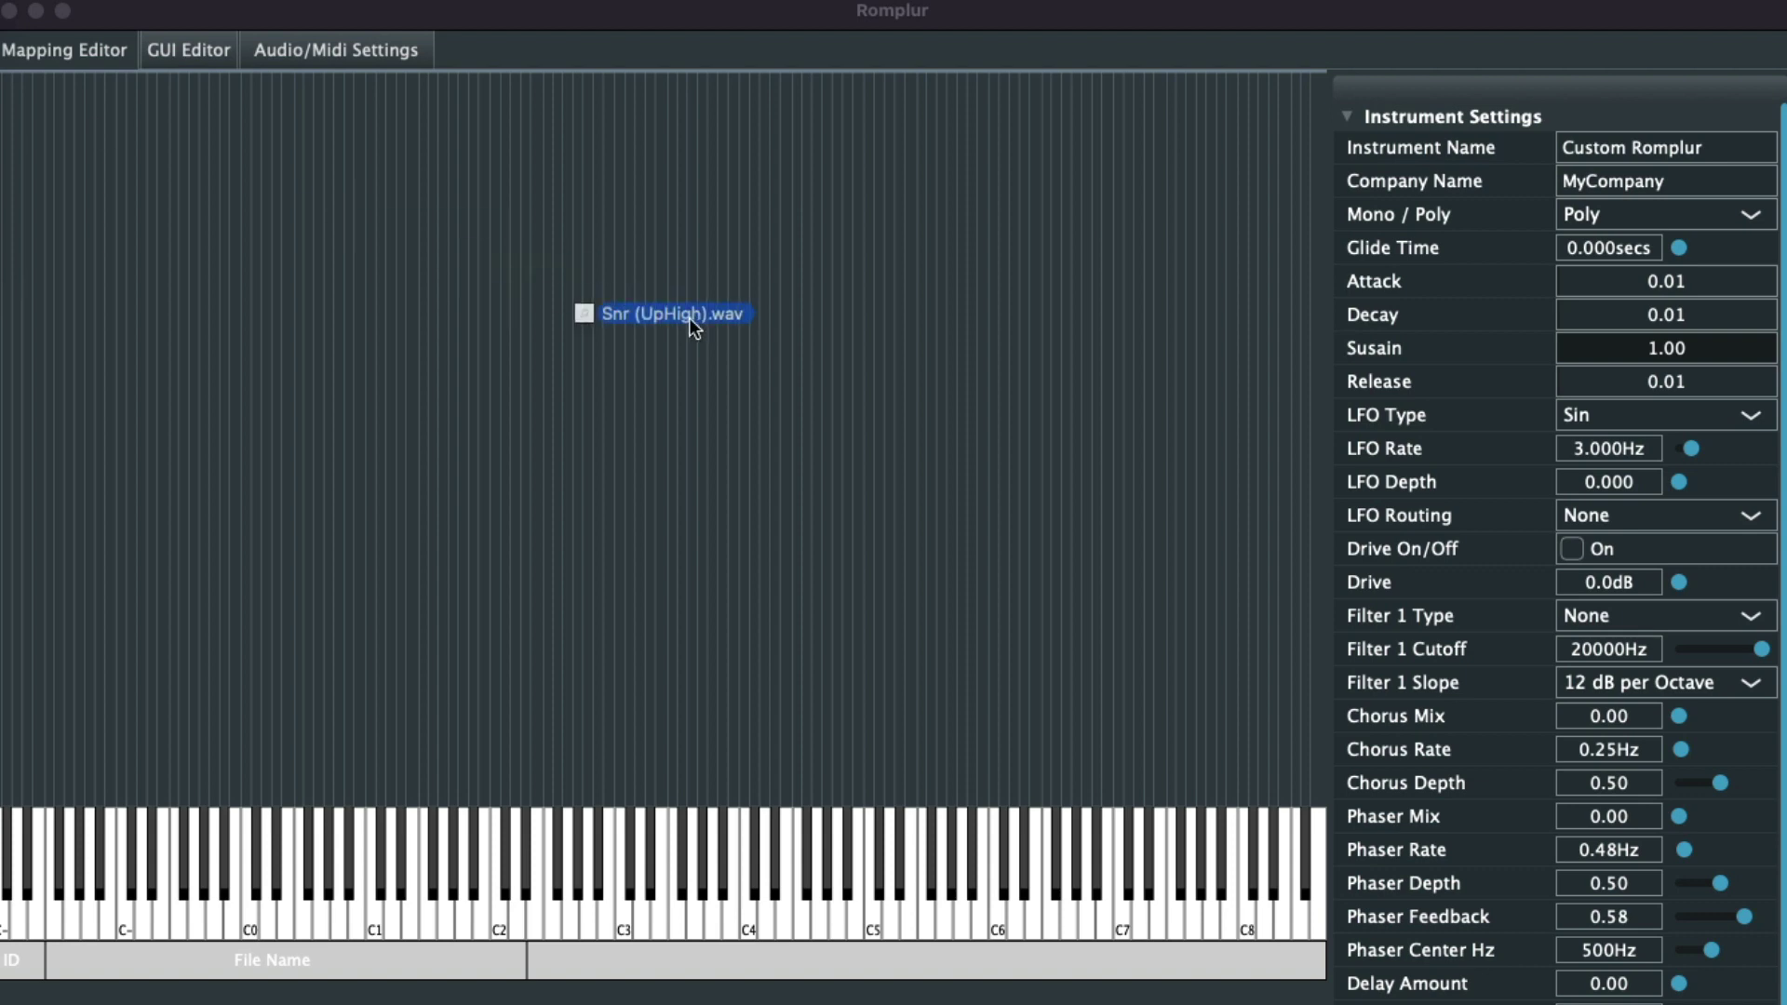
{"action": "left_click_drag", "start_coordinate": [689, 327], "coordinate": [702, 339]}
{"action": "left_click", "coordinate": [912, 642]}
{"action": "left_click", "coordinate": [912, 641]}
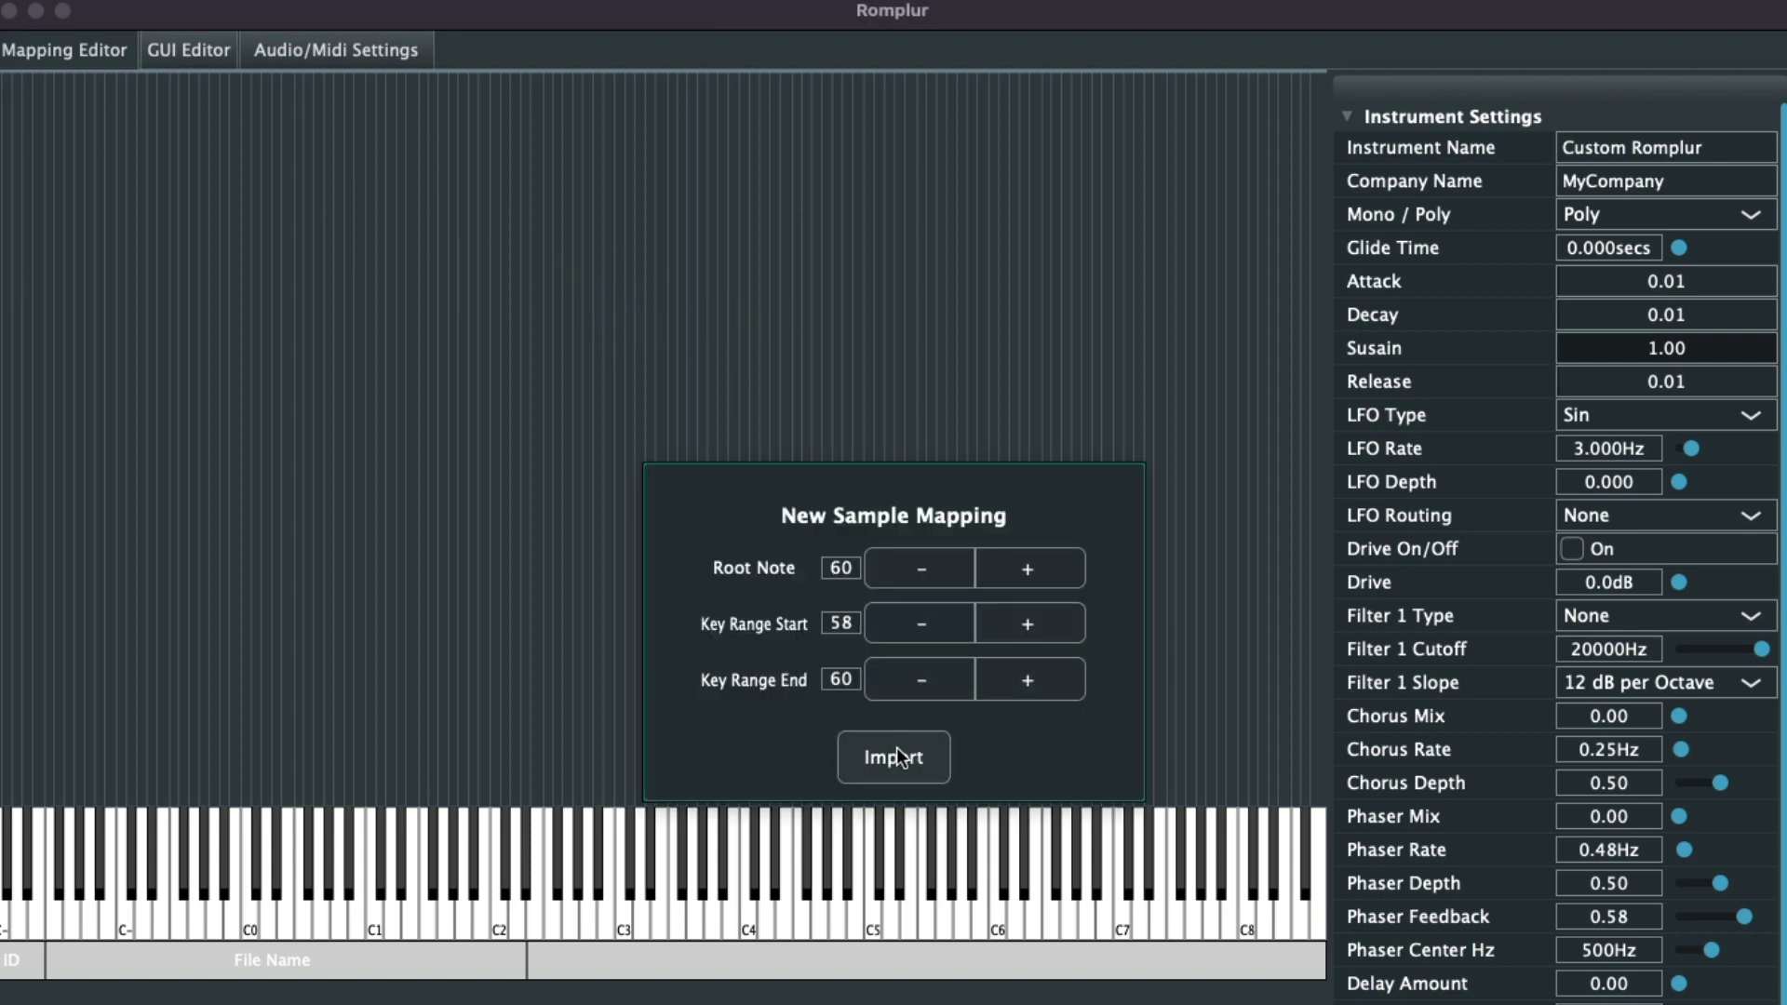
{"action": "left_click", "coordinate": [893, 754]}
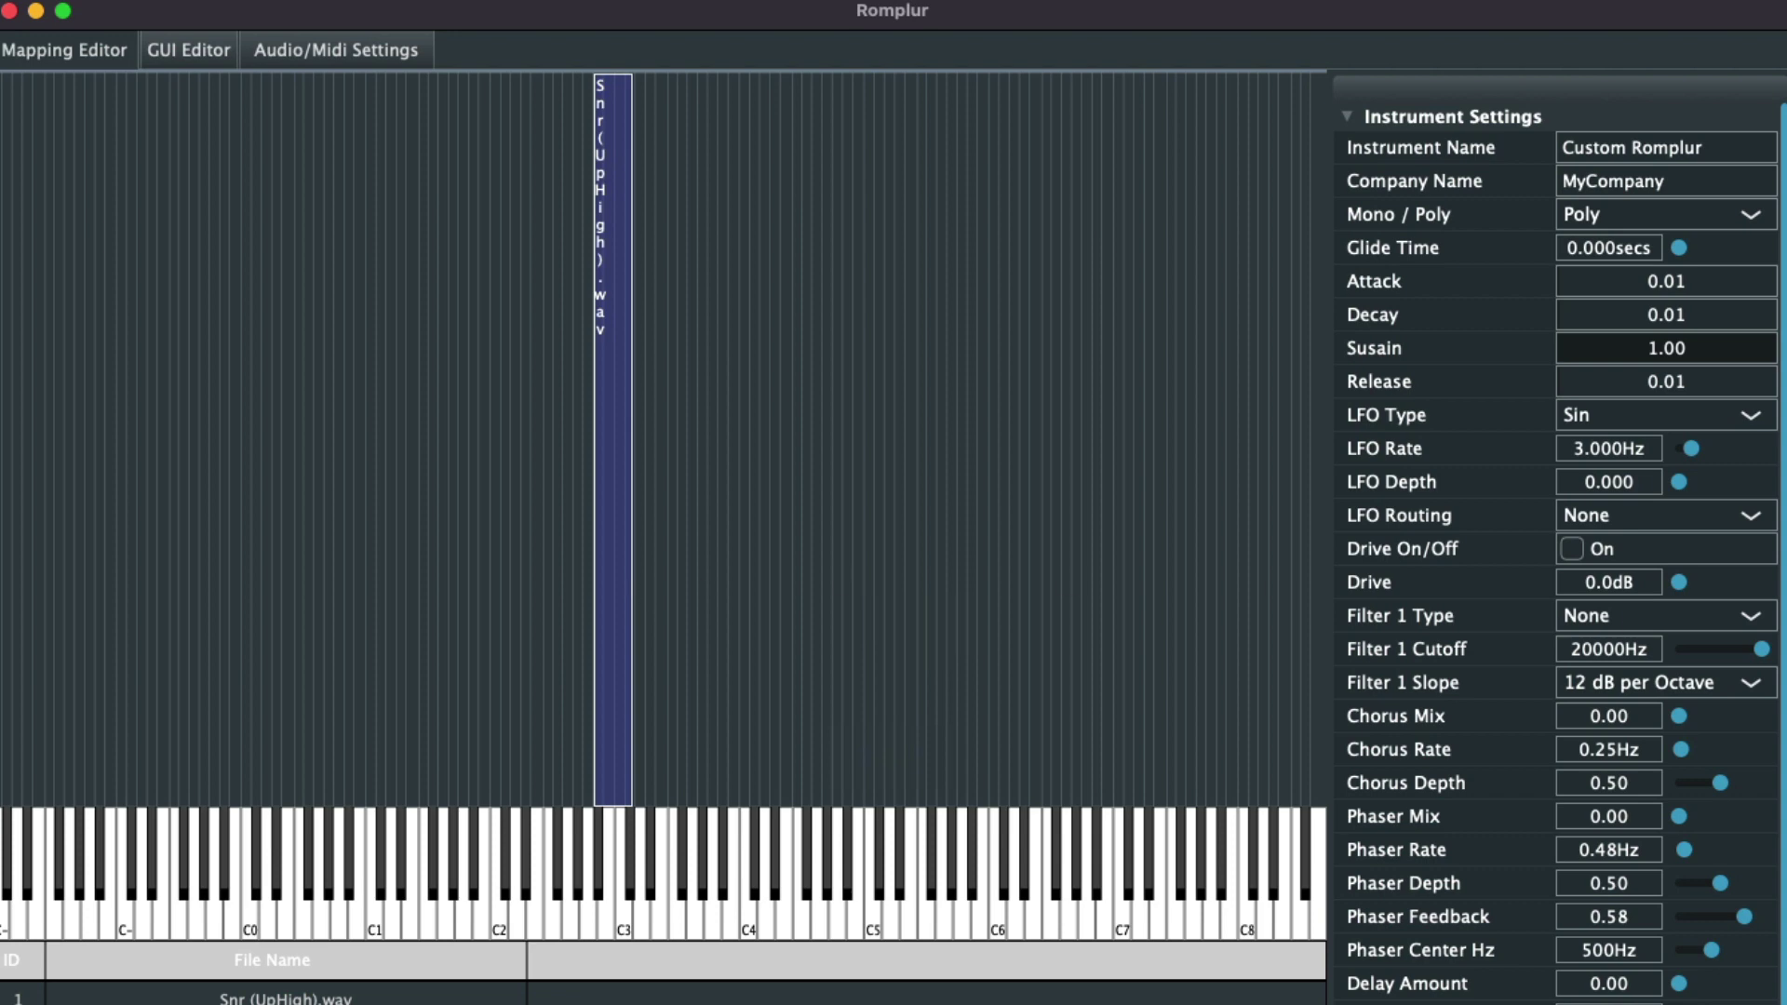
Extend the Snr (UpHigh).wav sample's key range in both directions across the whole keyboard.
{"action": "left_click_drag", "start_coordinate": [630, 691], "coordinate": [682, 691]}
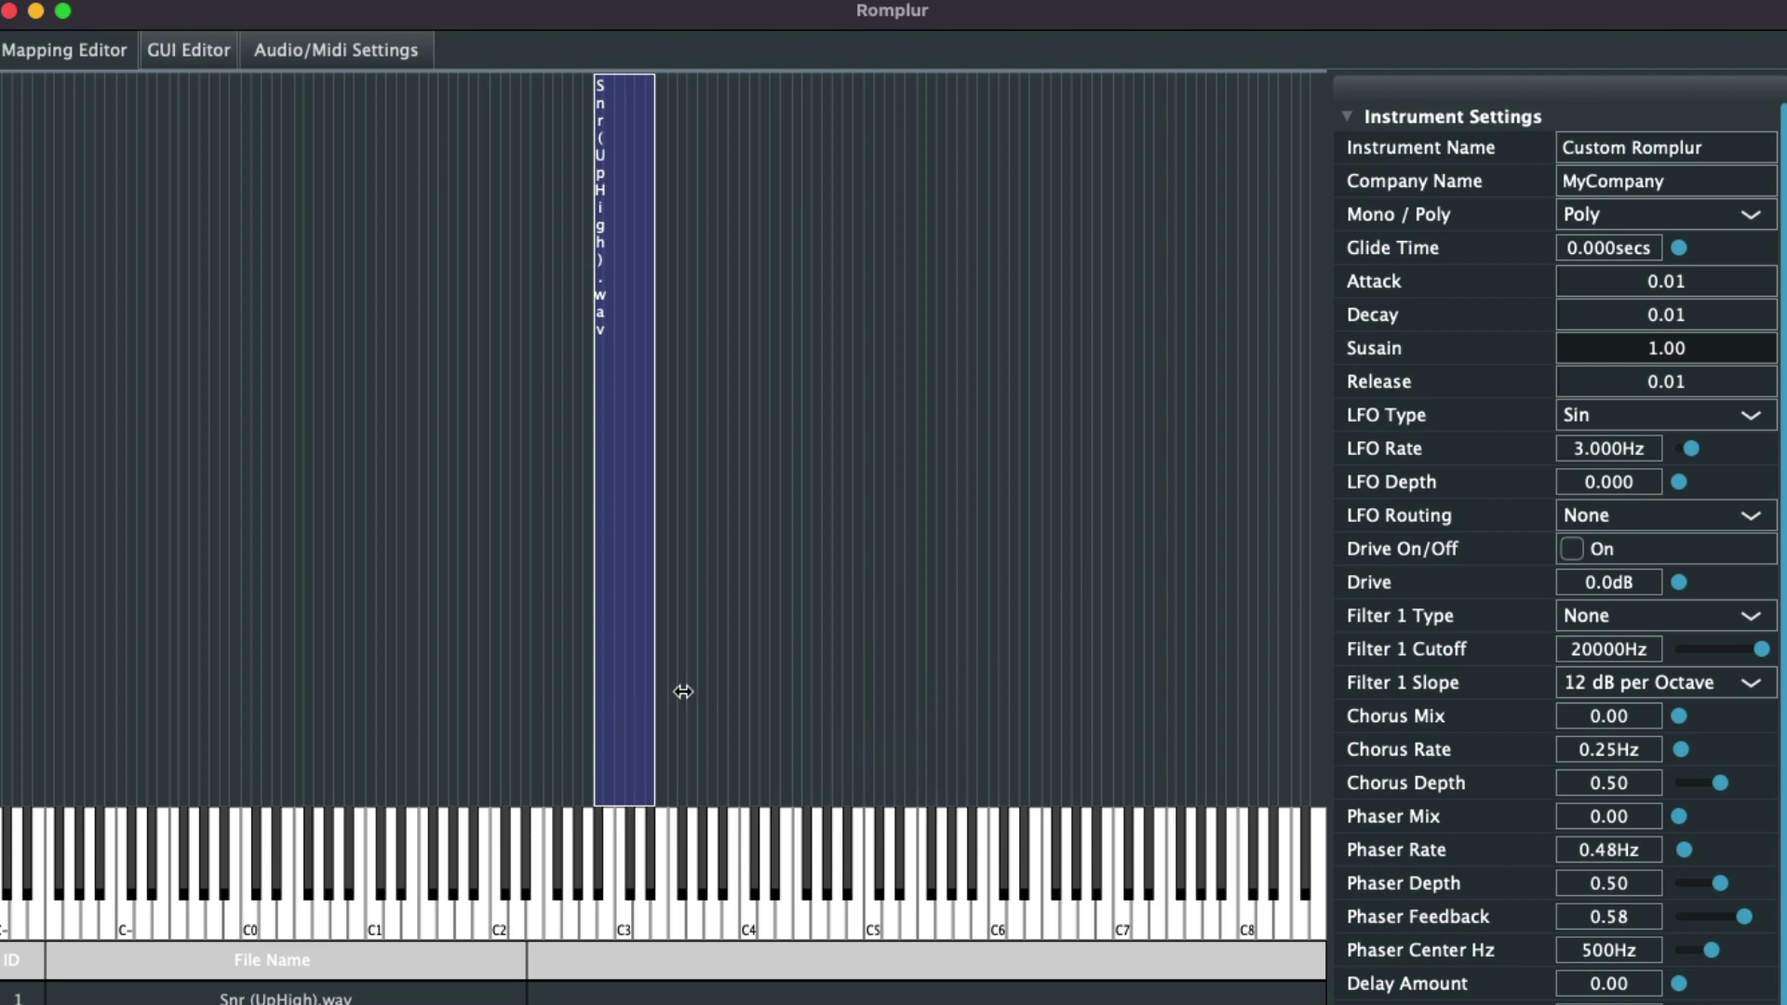
{"action": "left_click_drag", "start_coordinate": [595, 691], "coordinate": [95, 692]}
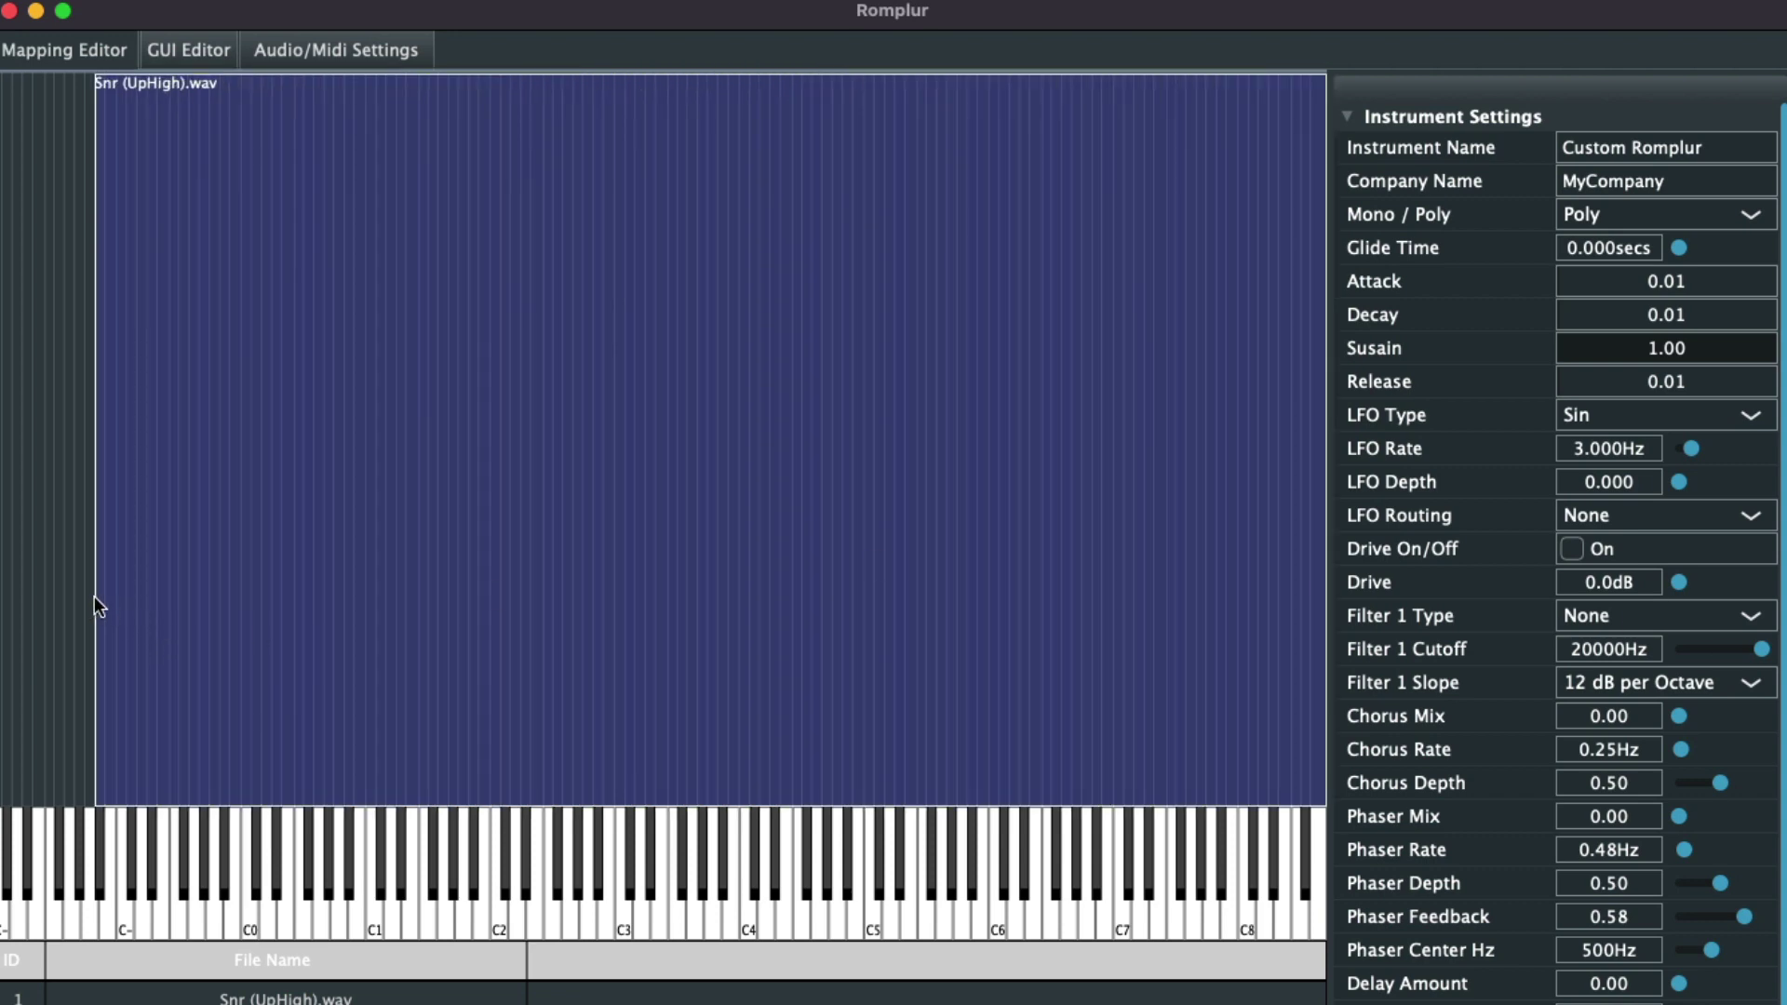
{"action": "left_click_drag", "start_coordinate": [93, 600], "coordinate": [0, 598]}
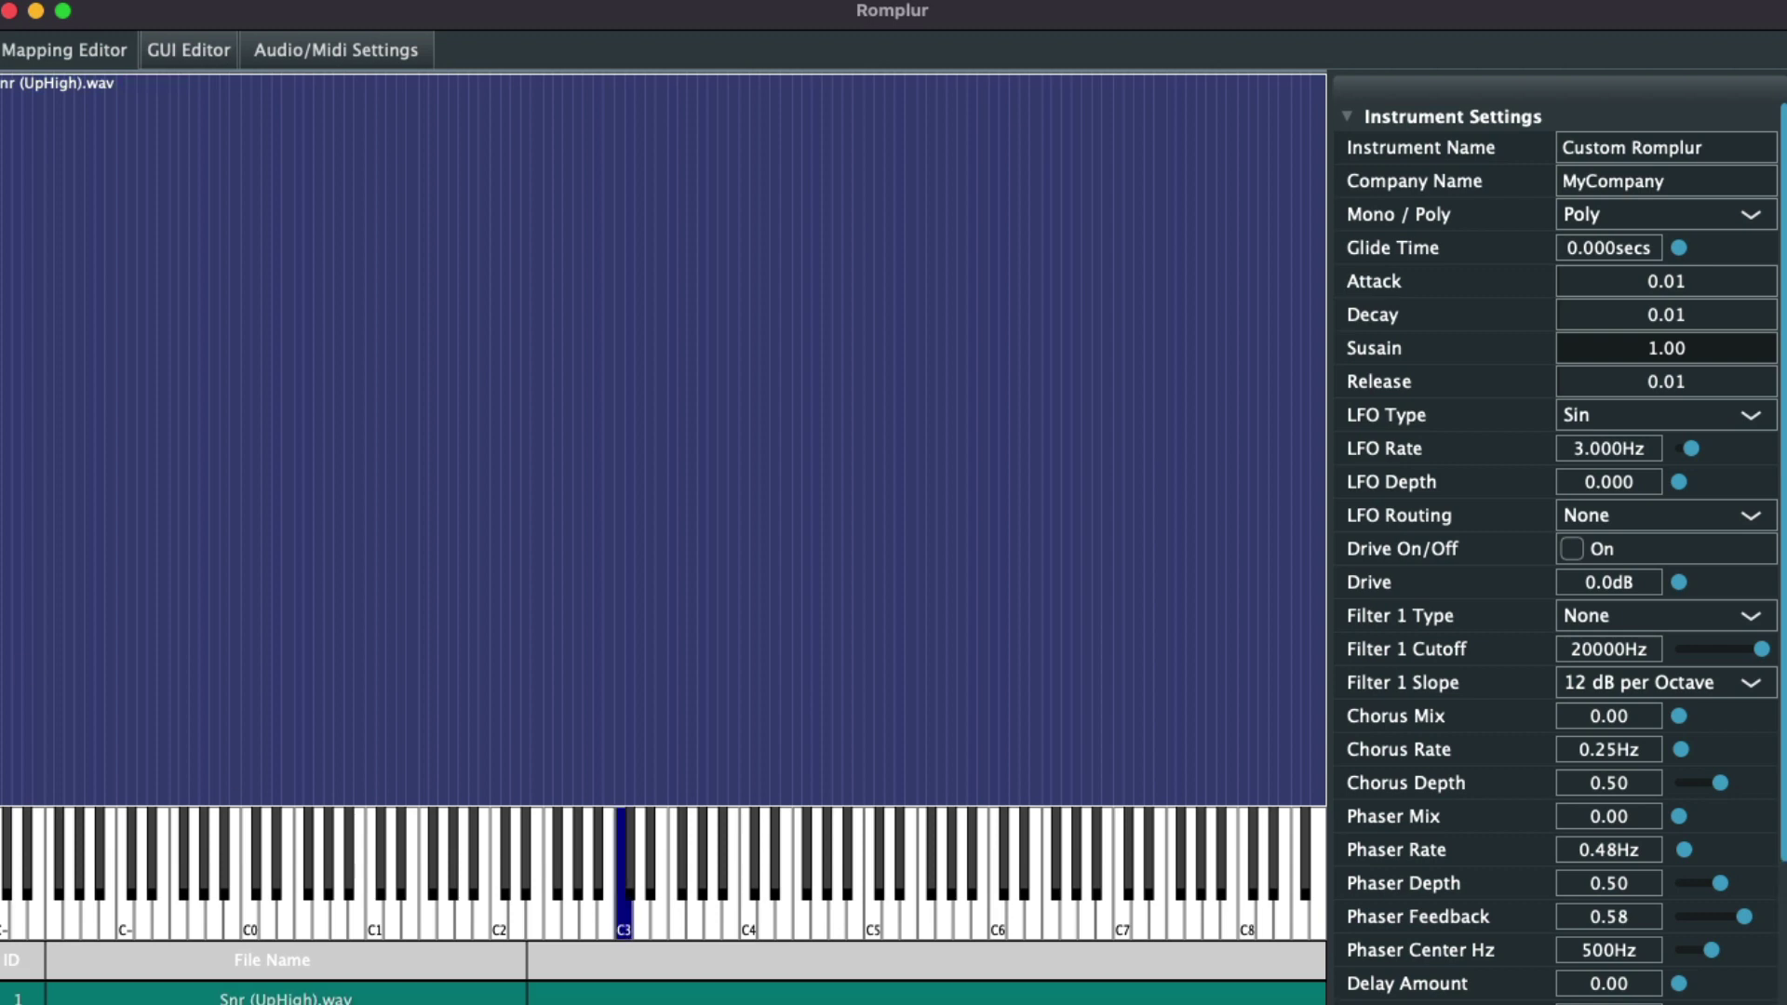
Start the plug-in export, choose the AU - macOS format and clear the instrument name.
{"action": "left_click", "coordinate": [246, 143]}
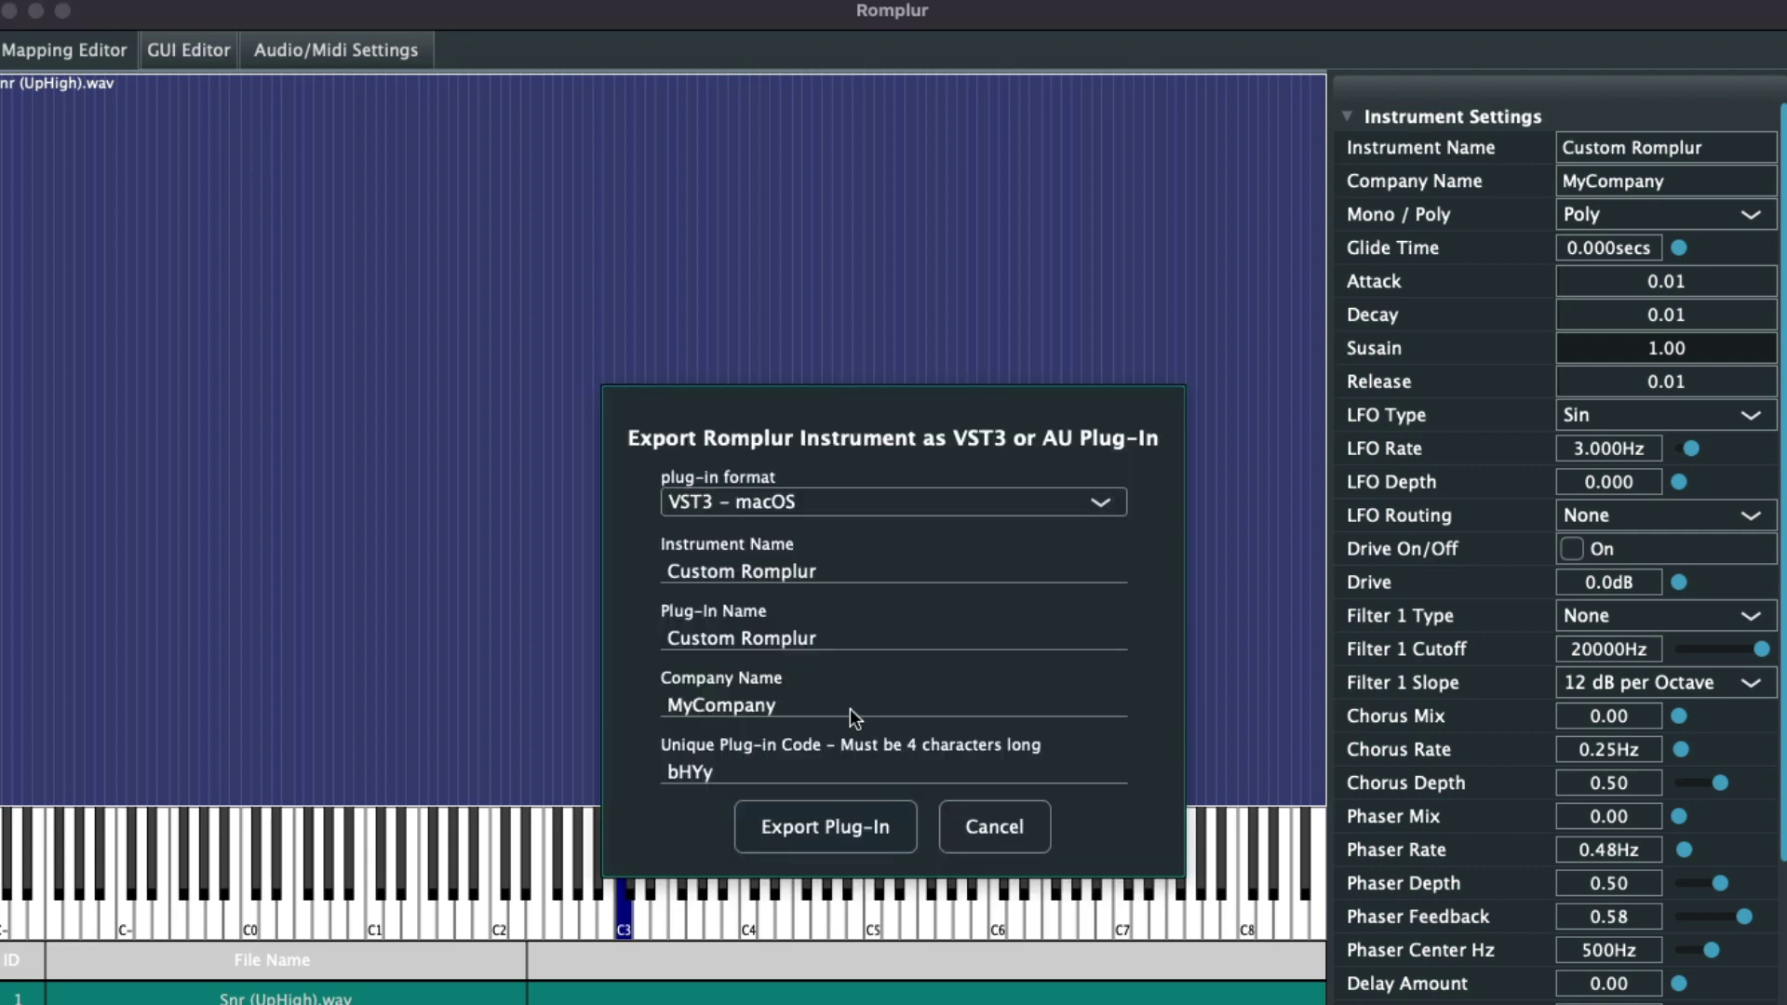
{"action": "left_click", "coordinate": [750, 509]}
{"action": "left_click", "coordinate": [739, 559]}
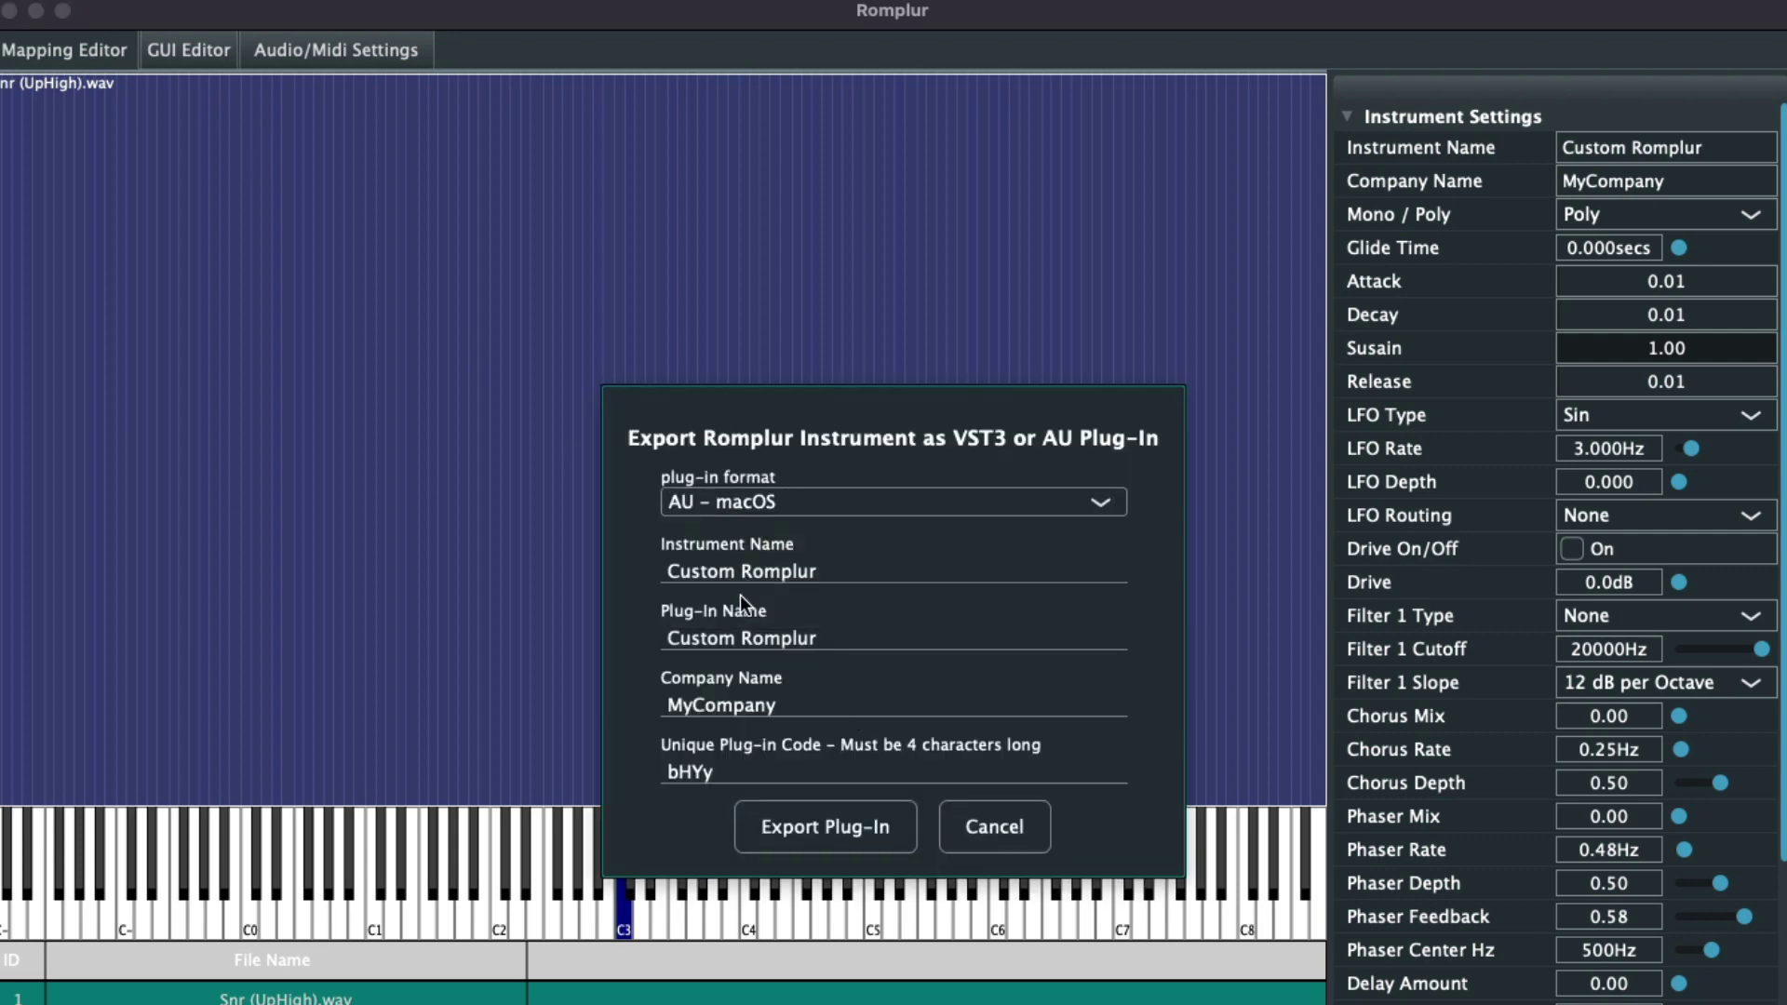
{"action": "left_click", "coordinate": [733, 577]}
{"action": "key", "text": "BackSpace"}
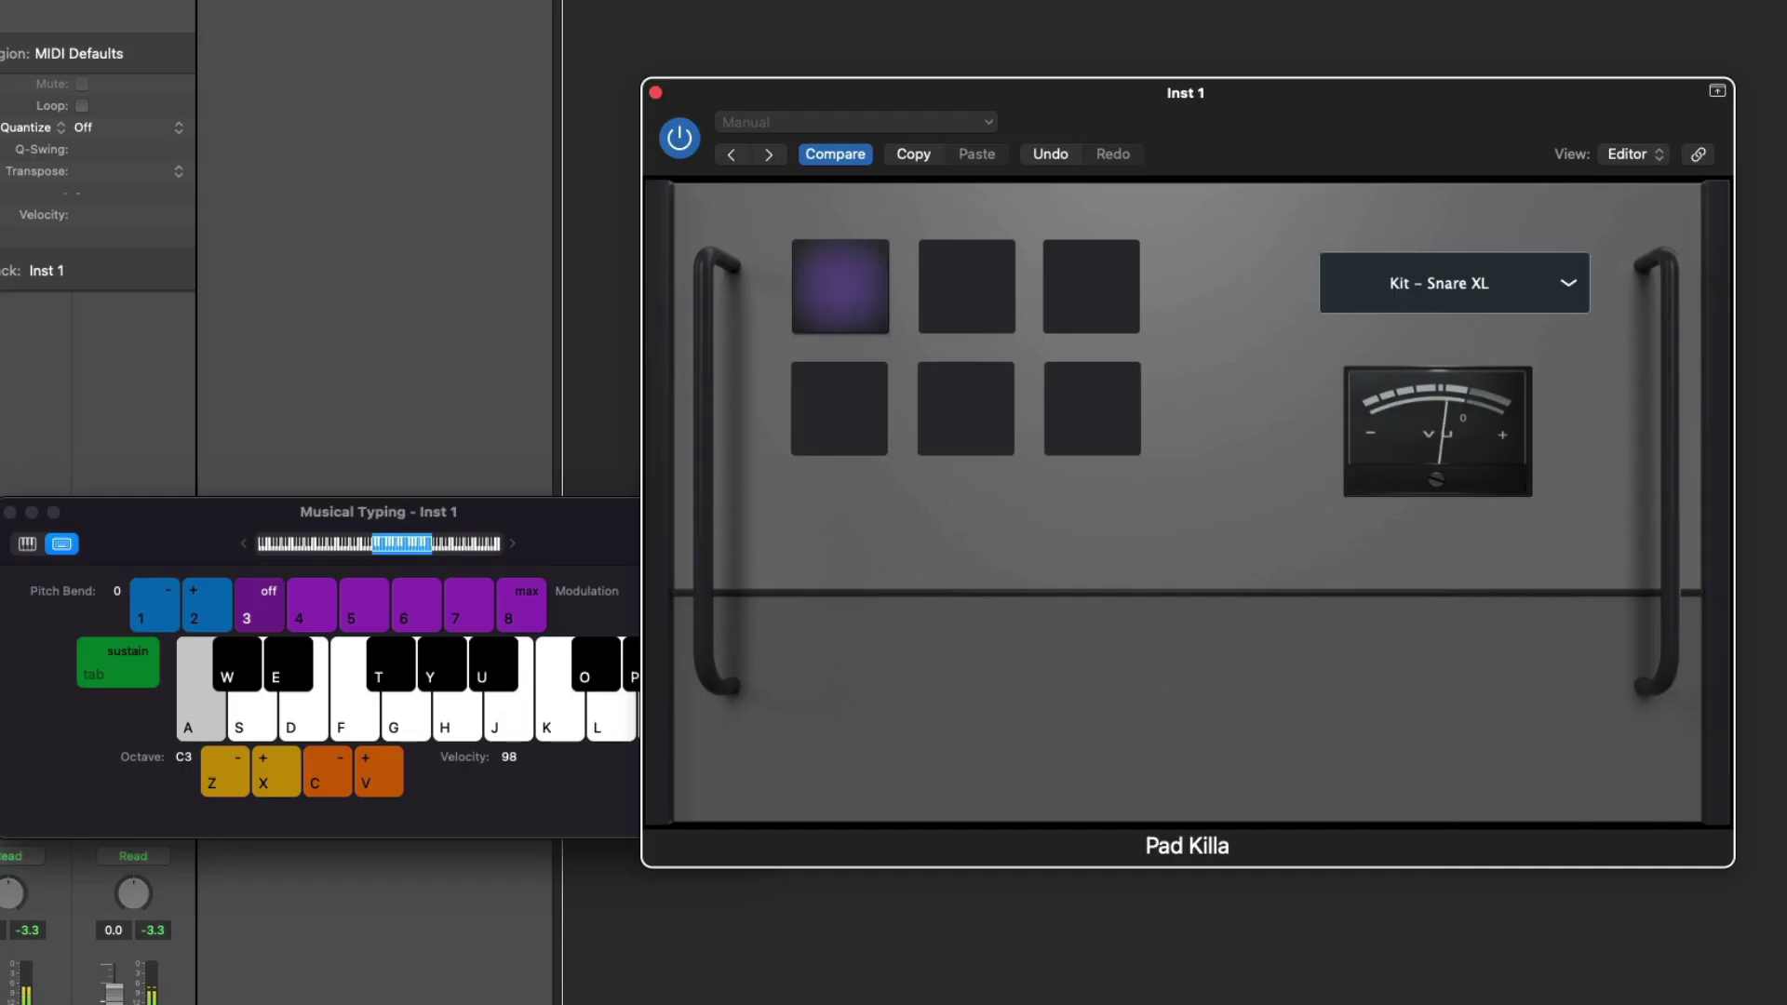
Switch to Logic Pro and test the Pad Killa plug-in by playing D, E, D and C in the C3 octave with Musical Typing.
{"action": "key", "text": "s"}
{"action": "key", "text": "d"}
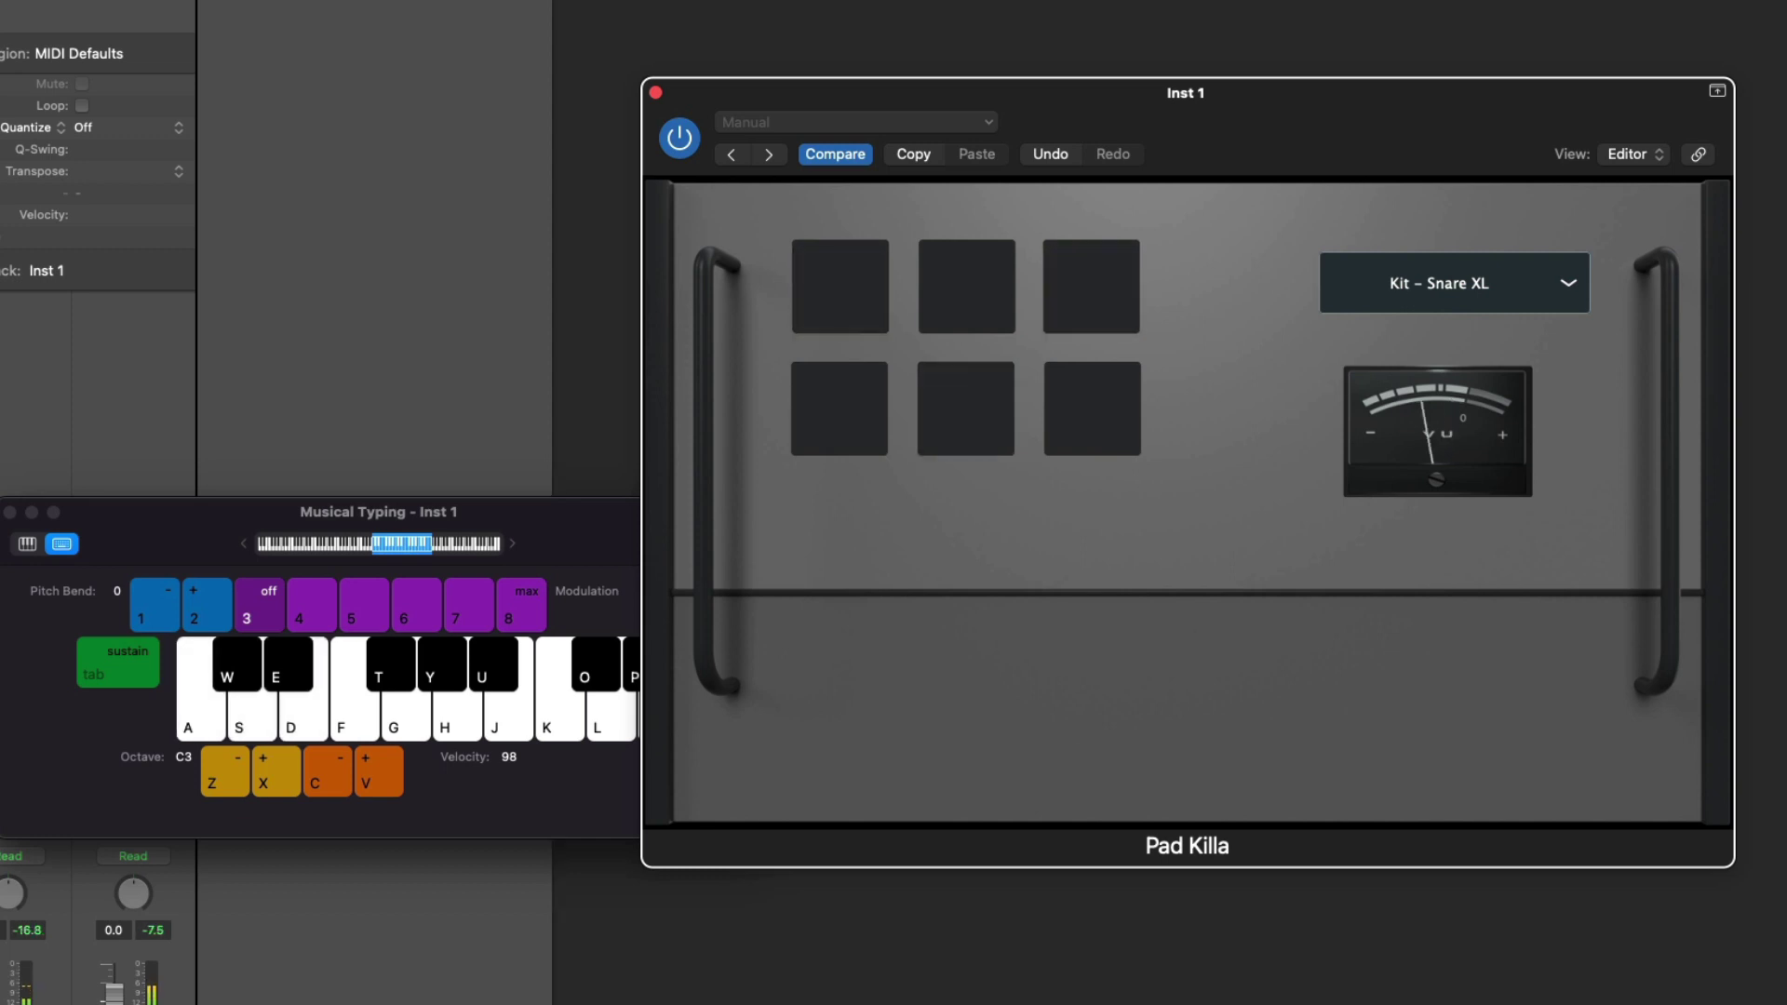
{"action": "key", "text": "s"}
{"action": "key", "text": "a"}
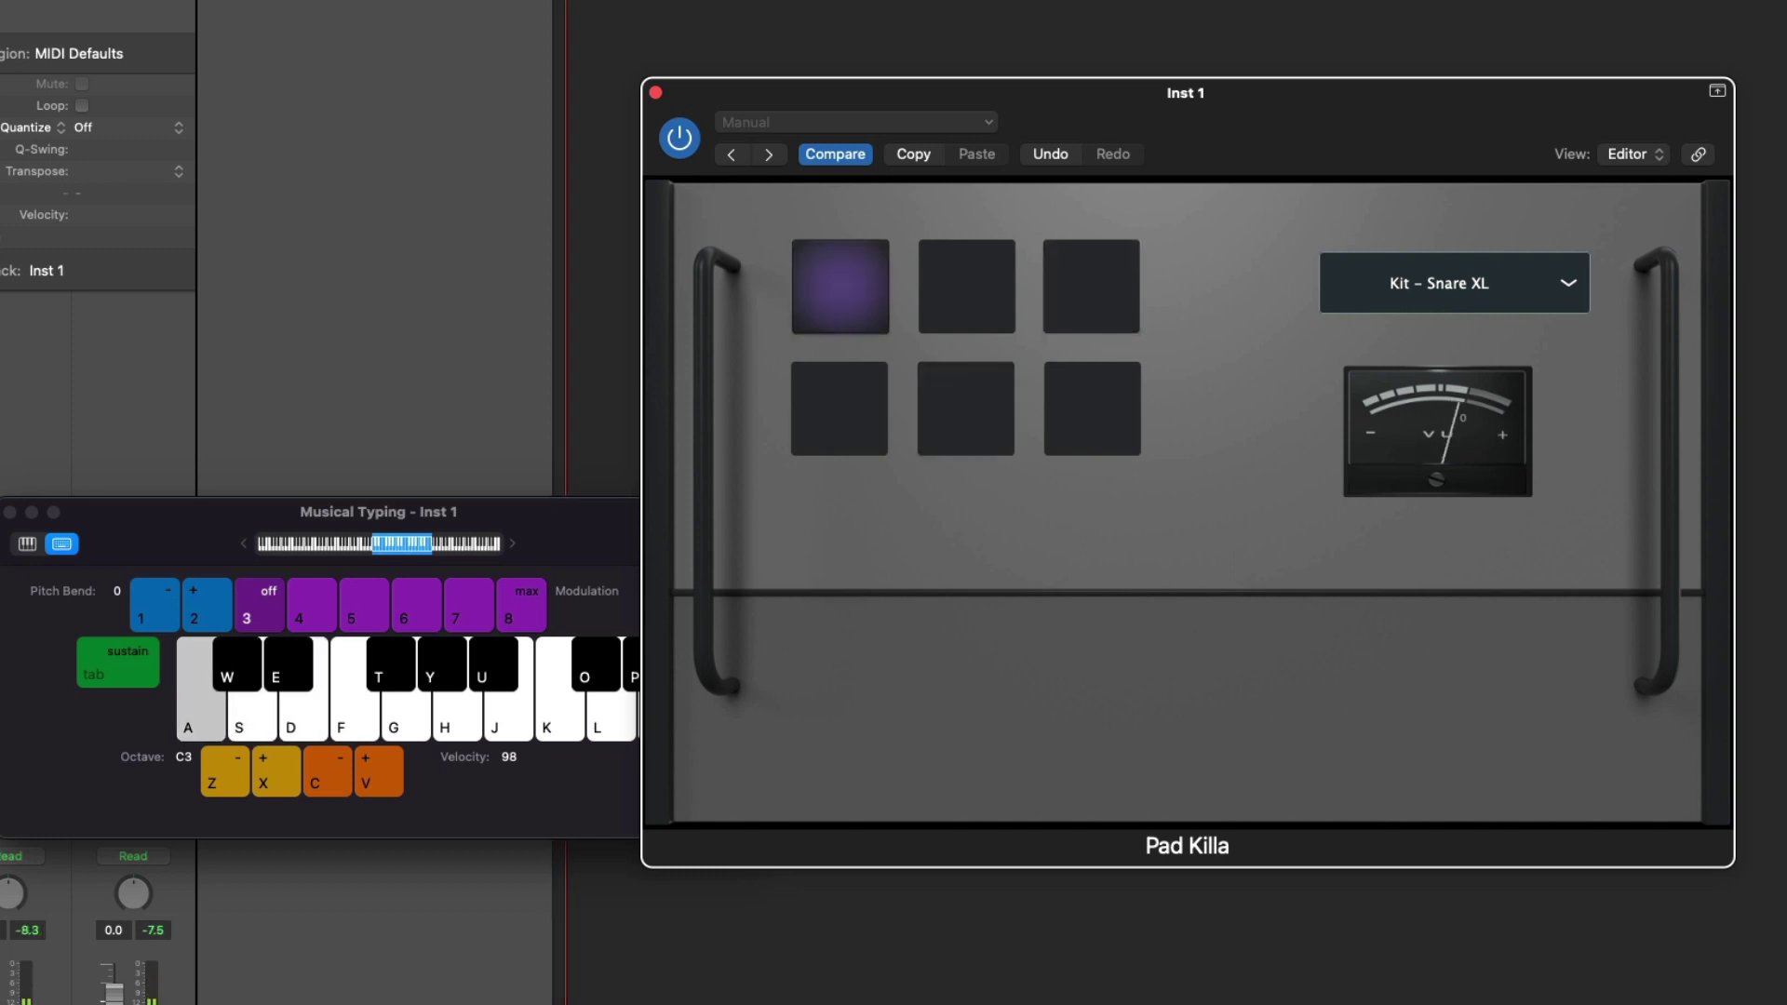